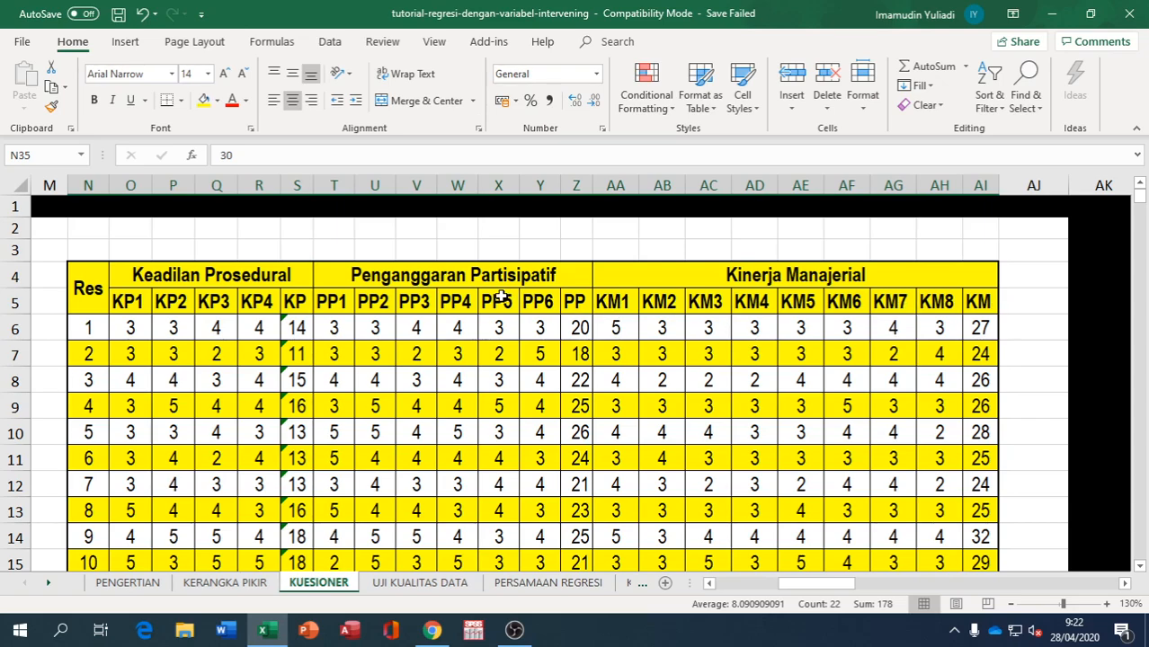
- Copy all 30 respondents' answers and totals from columns KP1 to KM, range O6:AI35, in the KUESIONER sheet
scroll(501, 296, "down", 10)
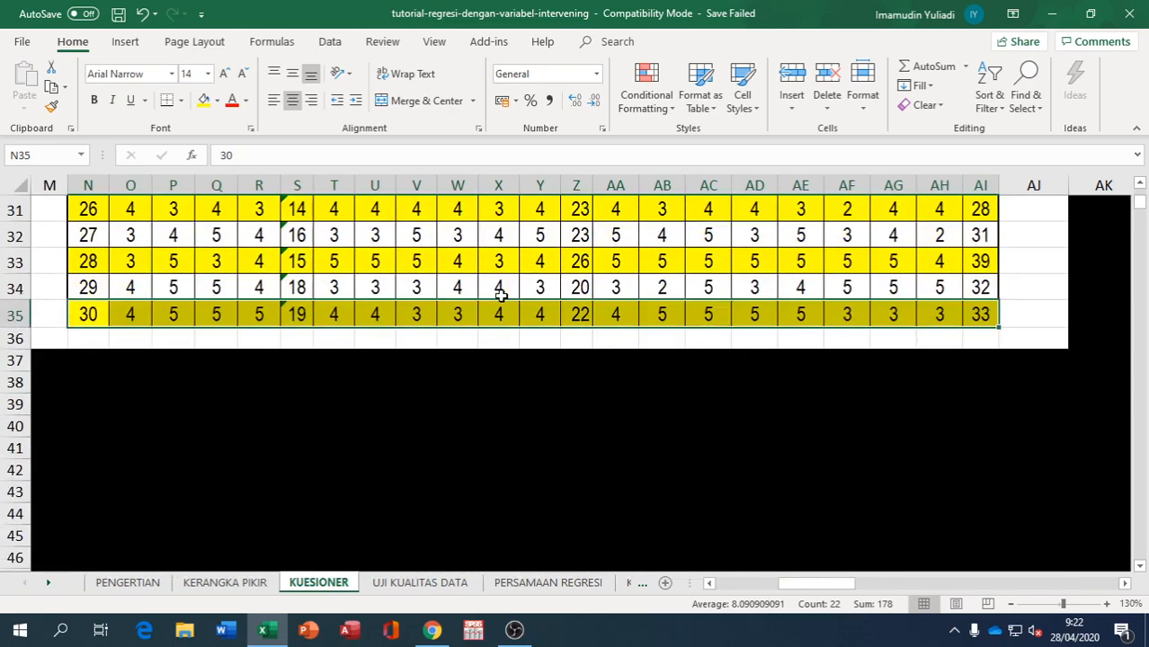
scroll(500, 297, "up", 5)
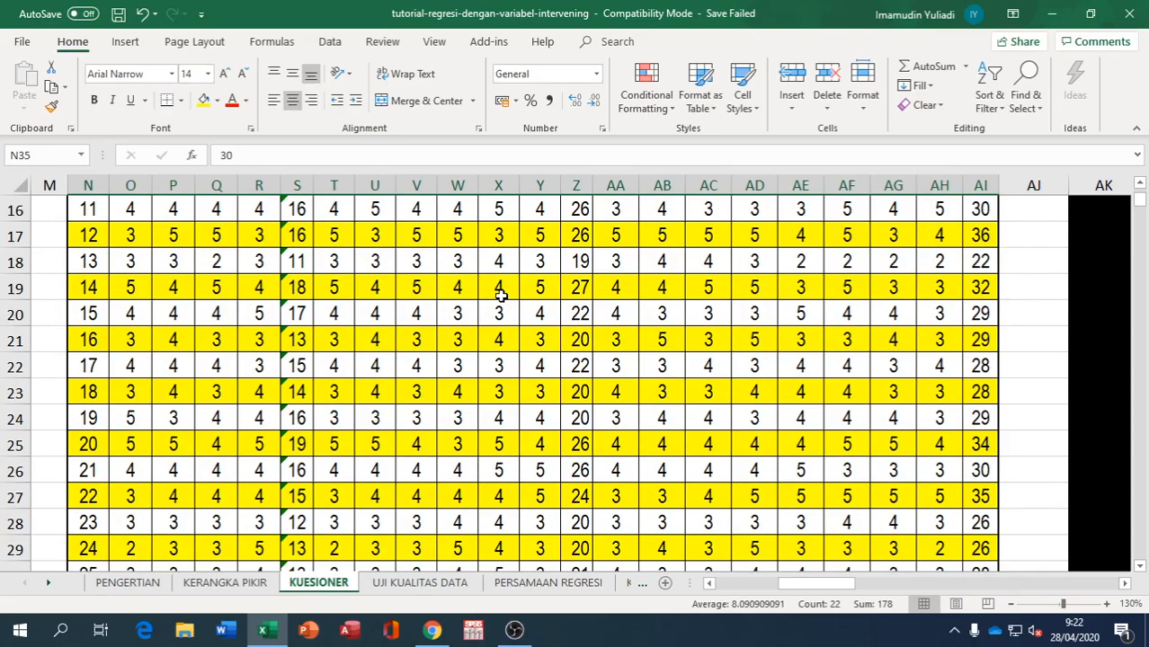
scroll(501, 297, "up", 2)
scroll(500, 297, "up", 2)
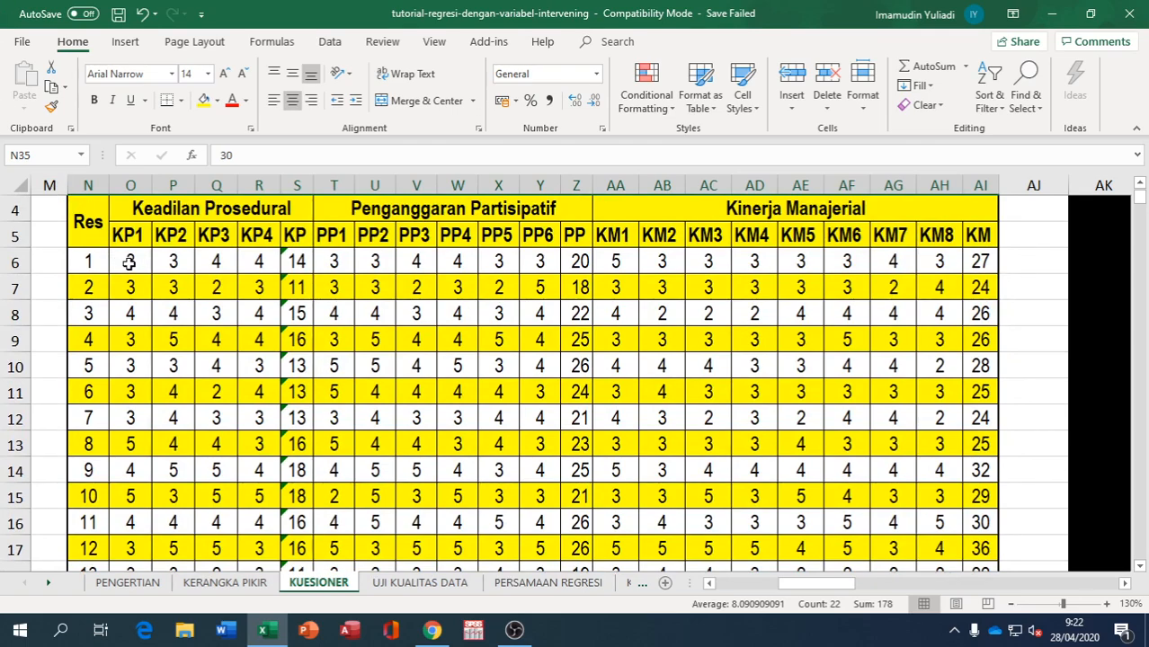
left_click_drag(126, 260, 975, 535)
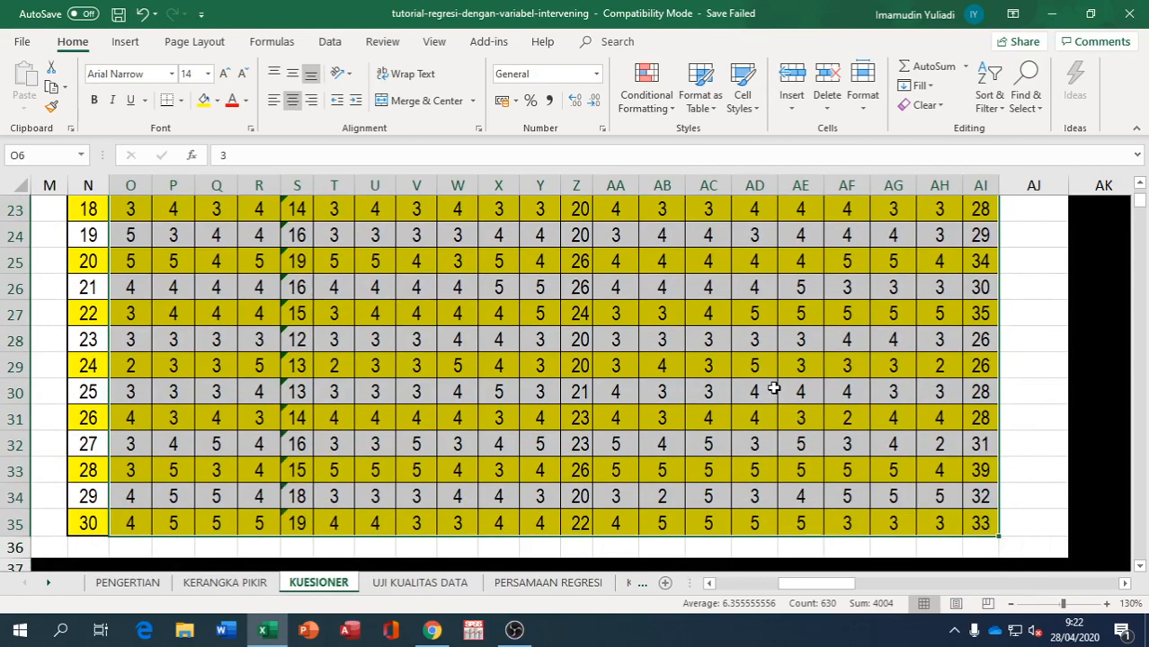
right_click(775, 392)
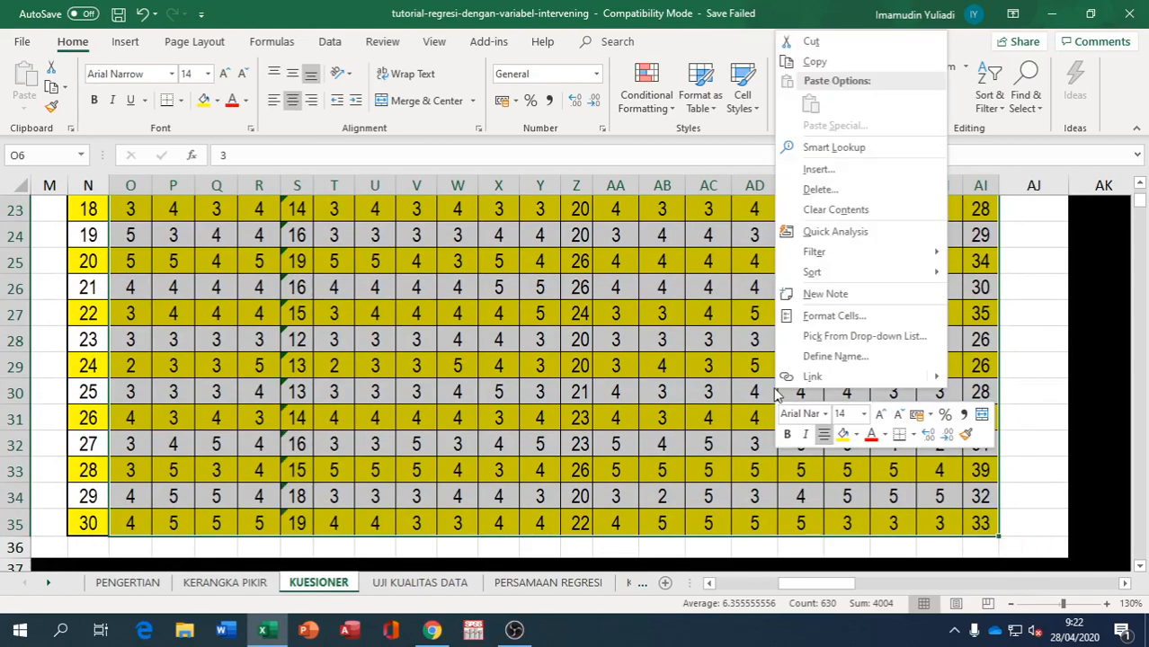
left_click(820, 63)
scroll(598, 349, "up", 1)
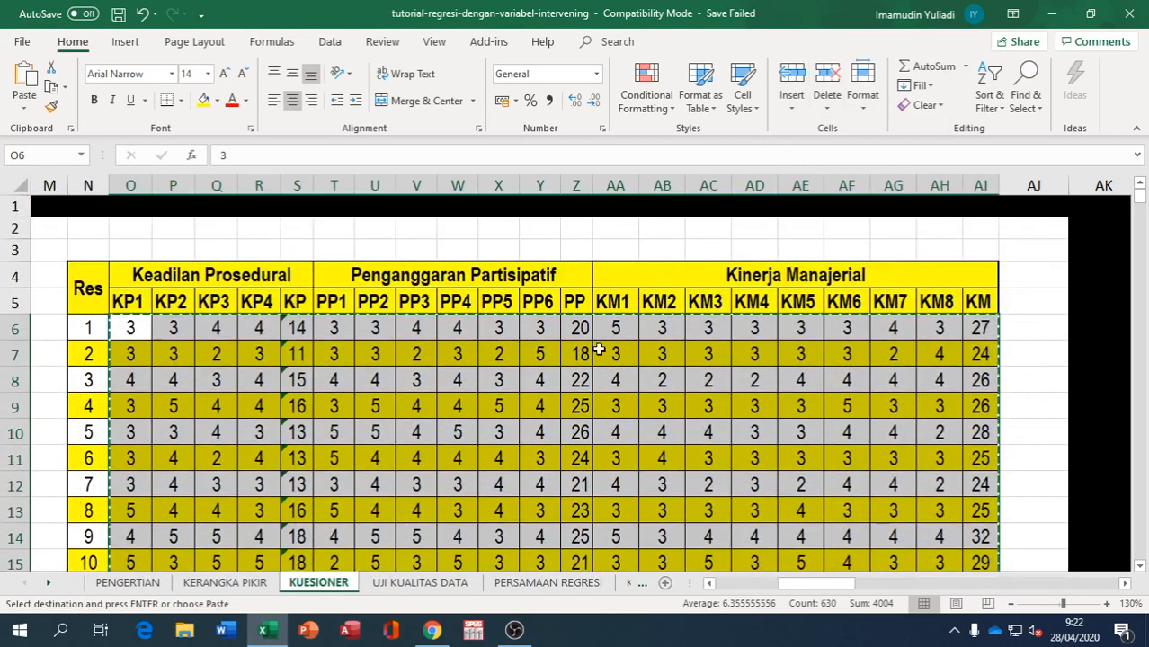
- In SPSS, dismiss the start-up dialog and paste the copied responses into the empty dataset starting at row 1 of the first column
left_click(474, 631)
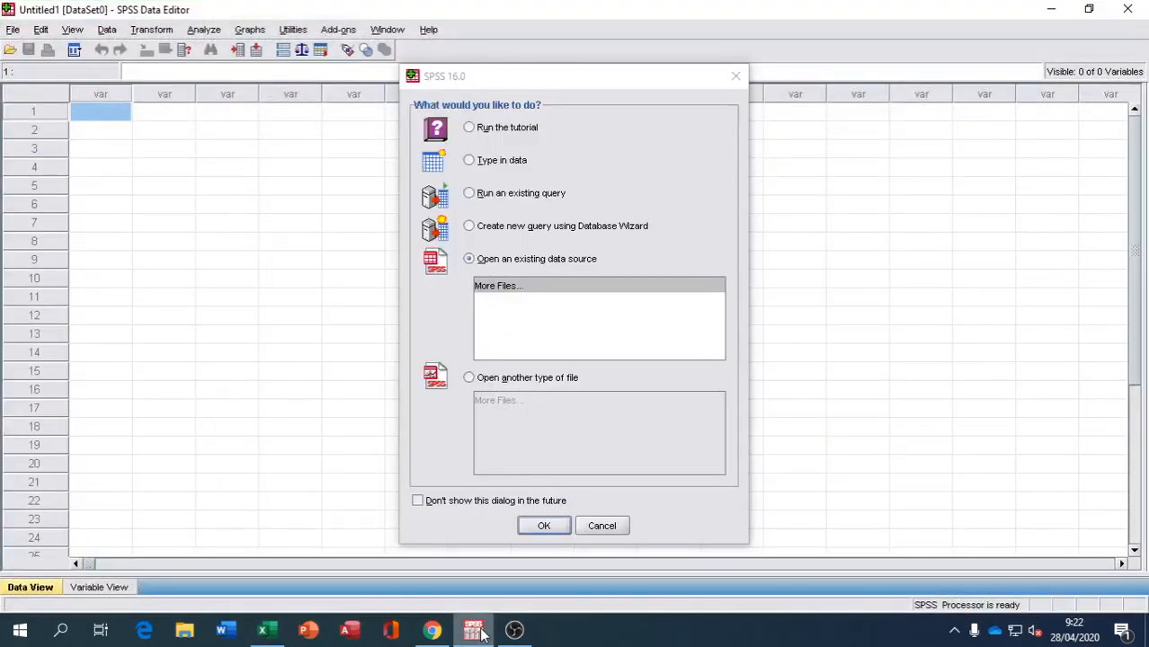
left_click(736, 75)
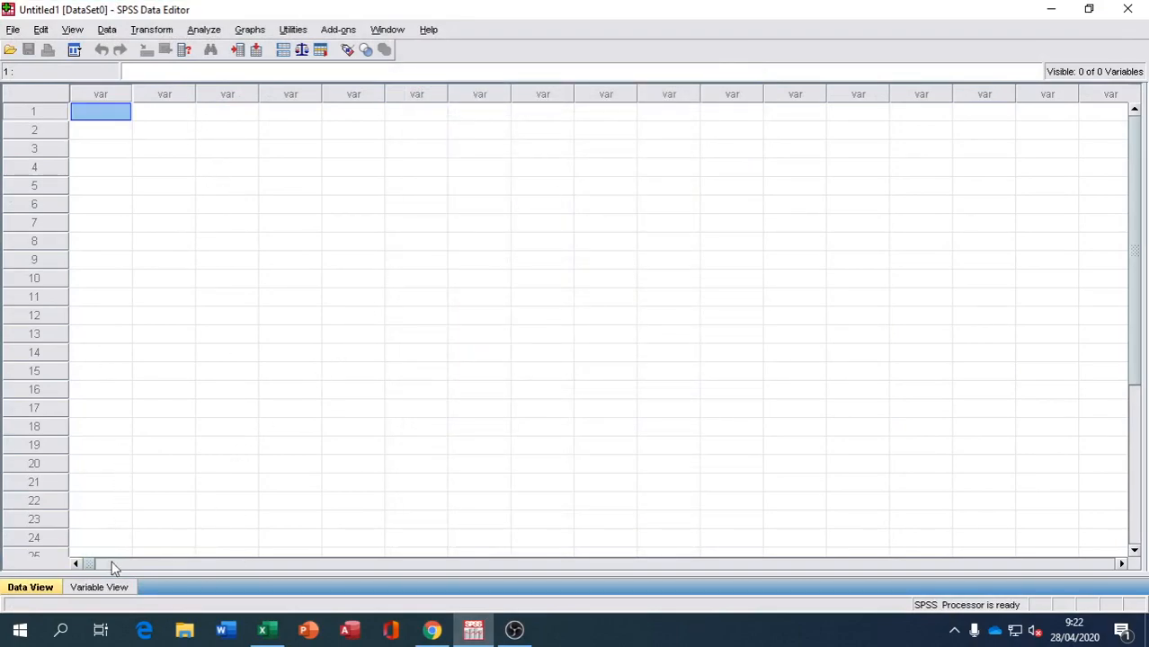
left_click(106, 587)
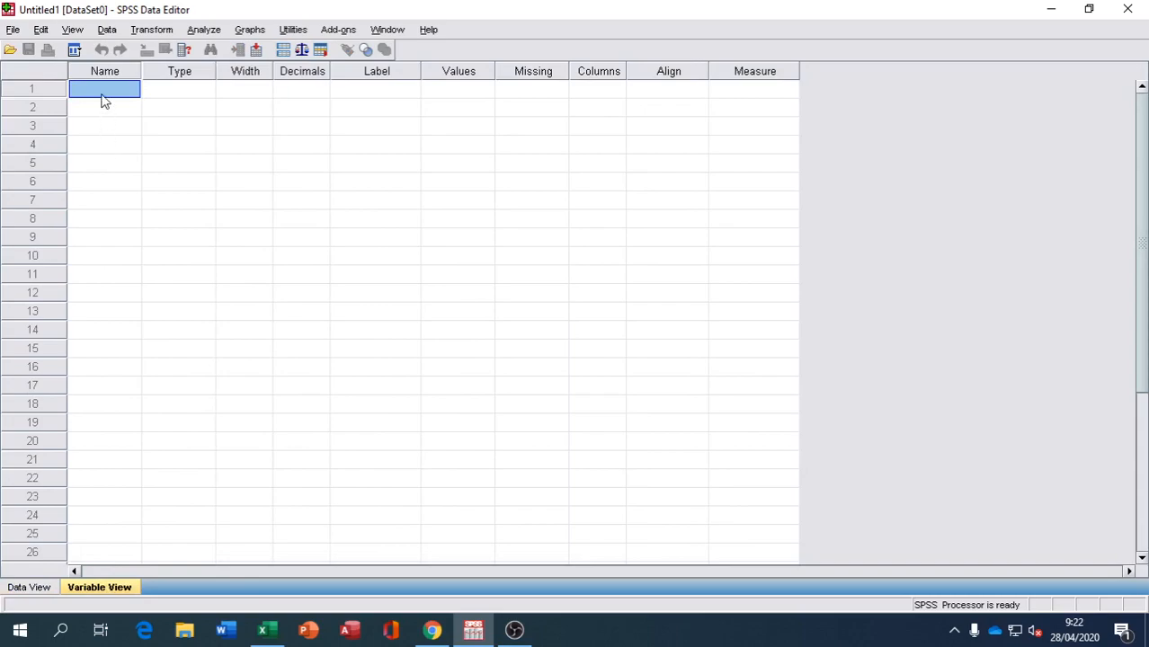
left_click(33, 587)
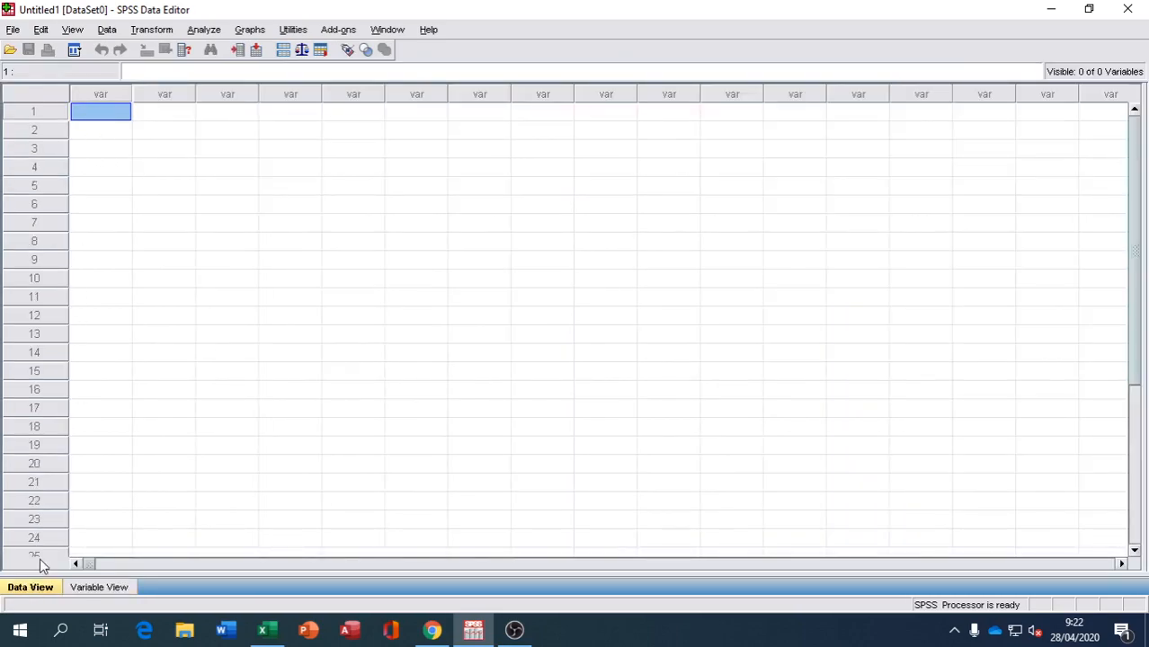
right_click(104, 114)
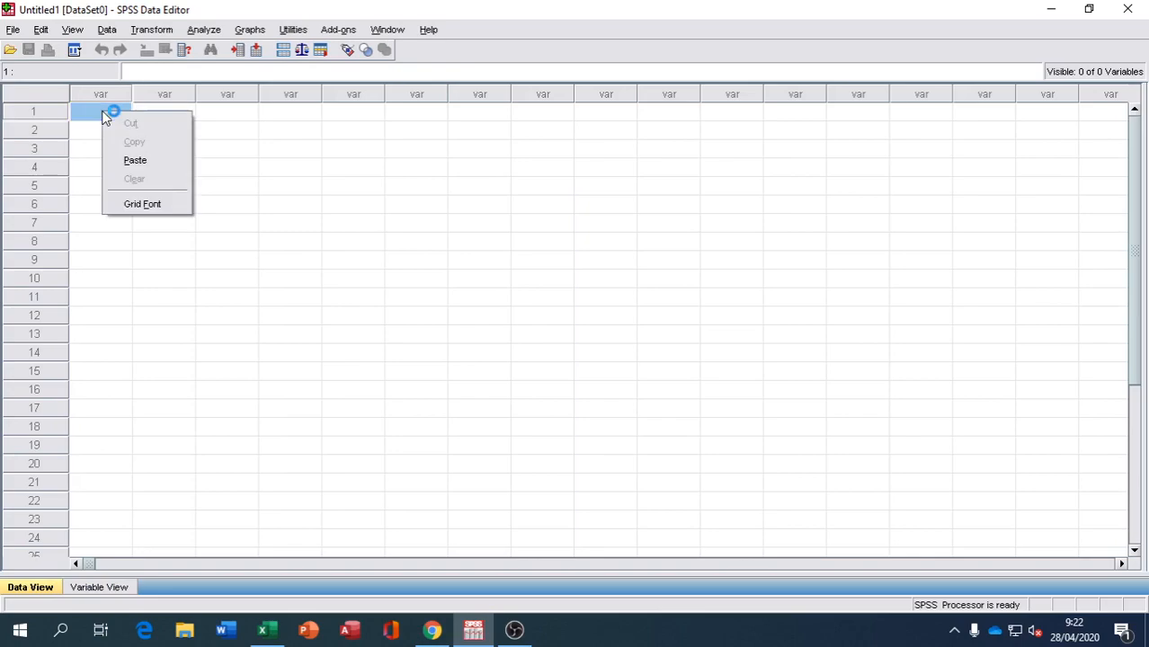
left_click(120, 159)
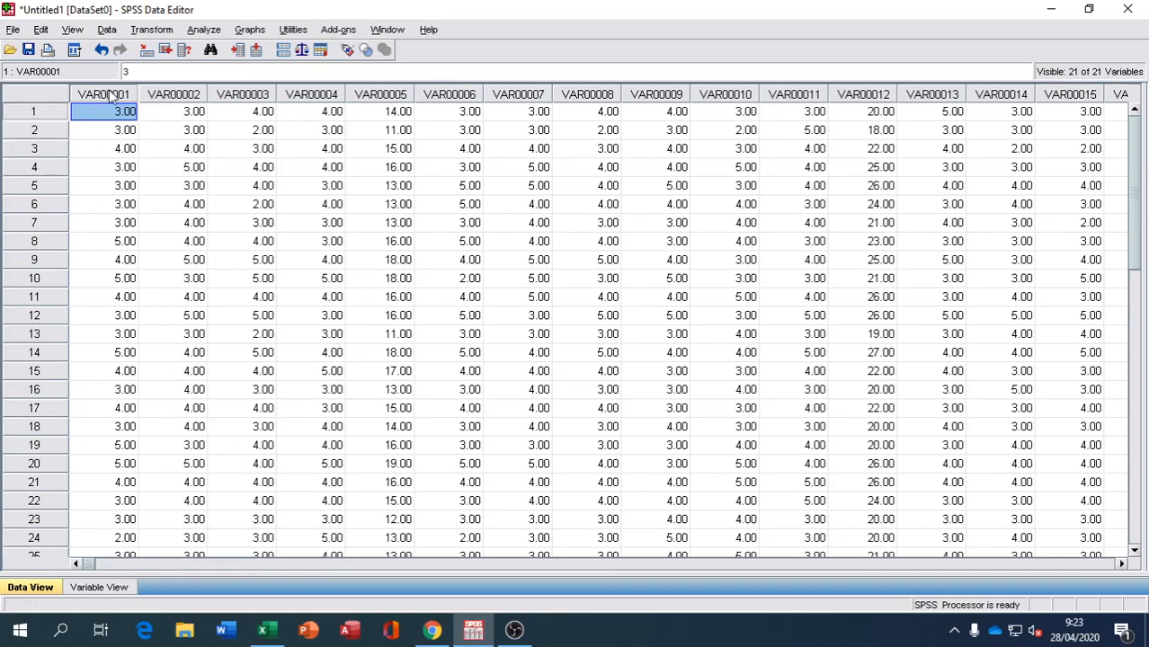
- Check the column headings in the Excel questionnaire and rename the first SPSS variable as KP1
left_click(117, 590)
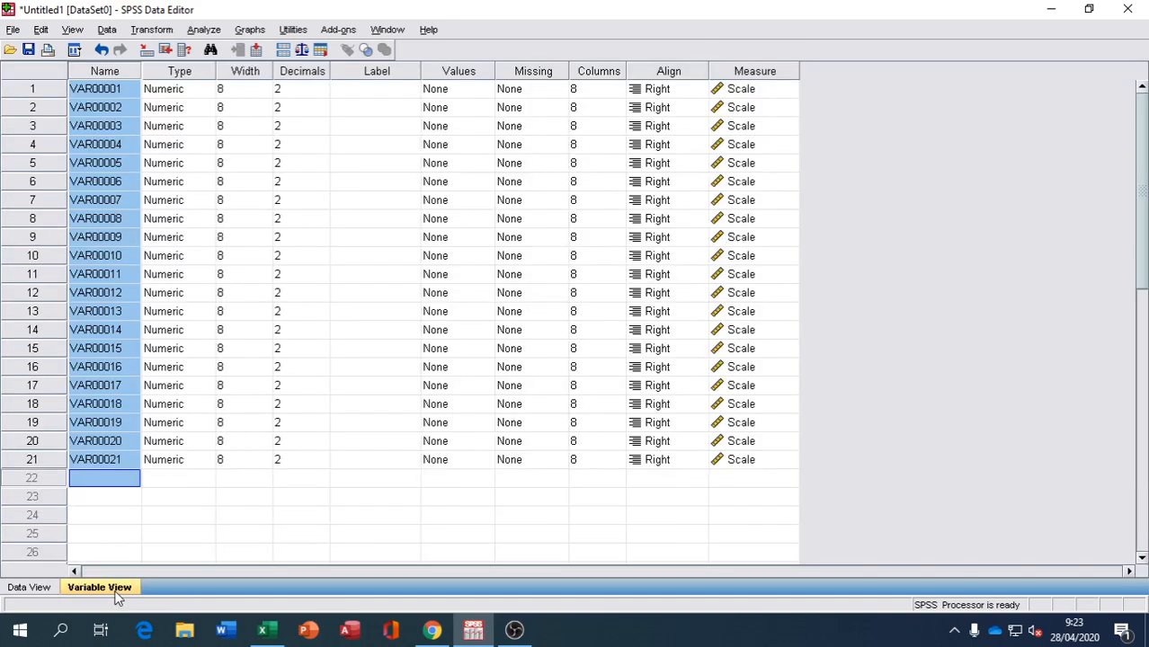
left_click(122, 94)
left_click(123, 94)
left_click_drag(123, 90, 71, 90)
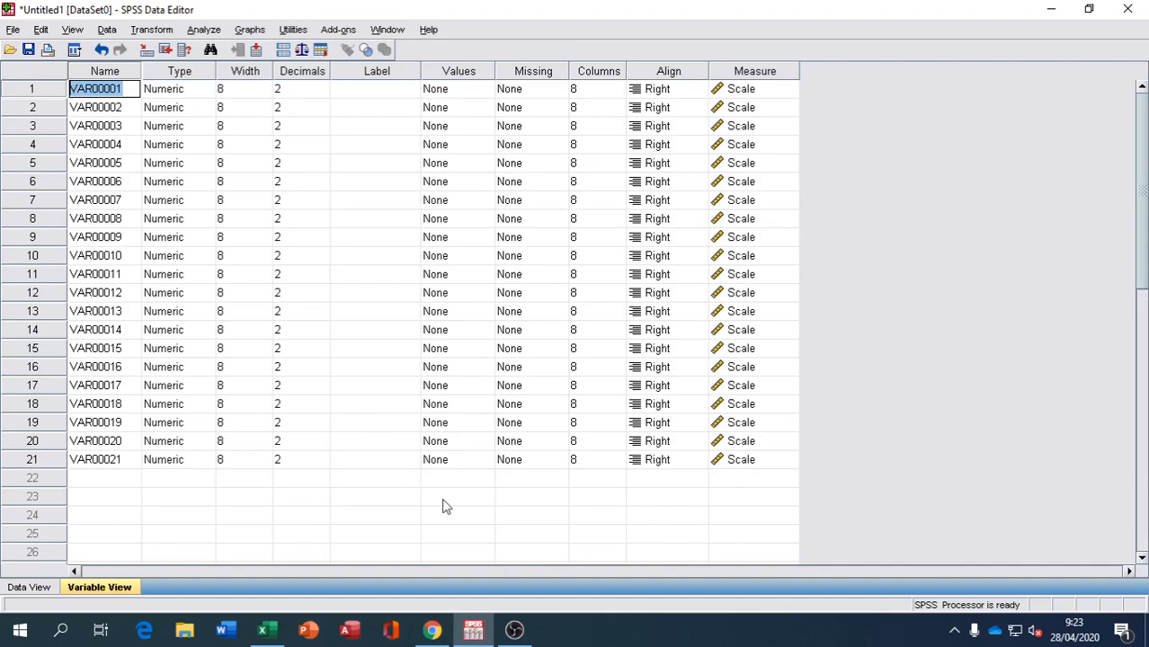
left_click(270, 632)
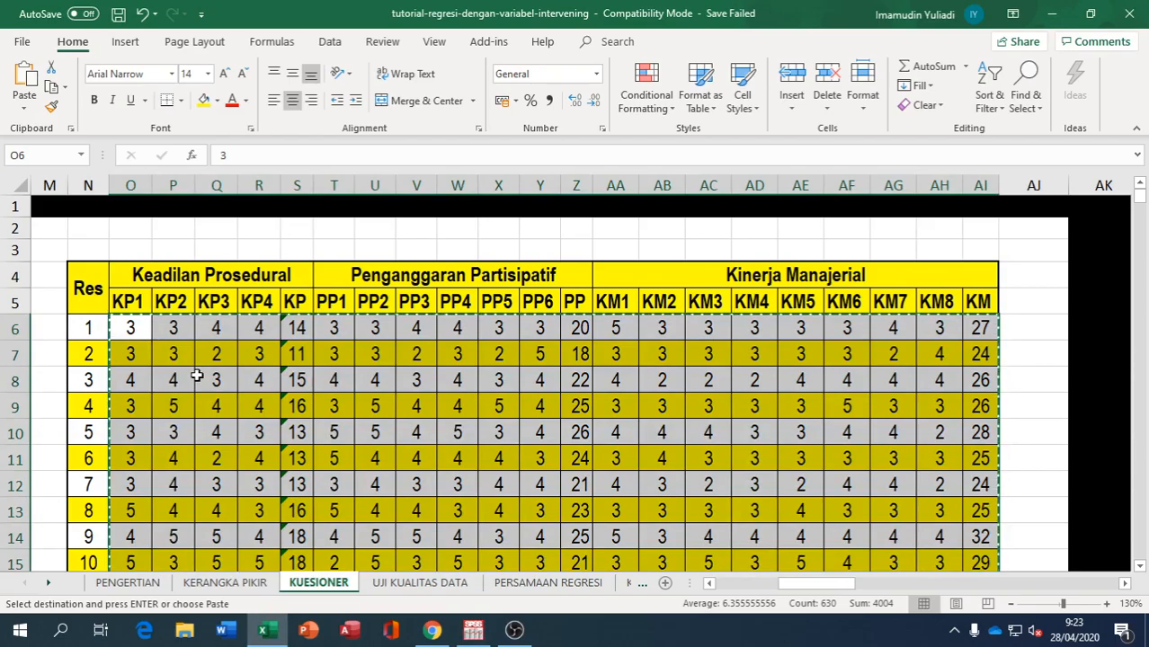
left_click(471, 631)
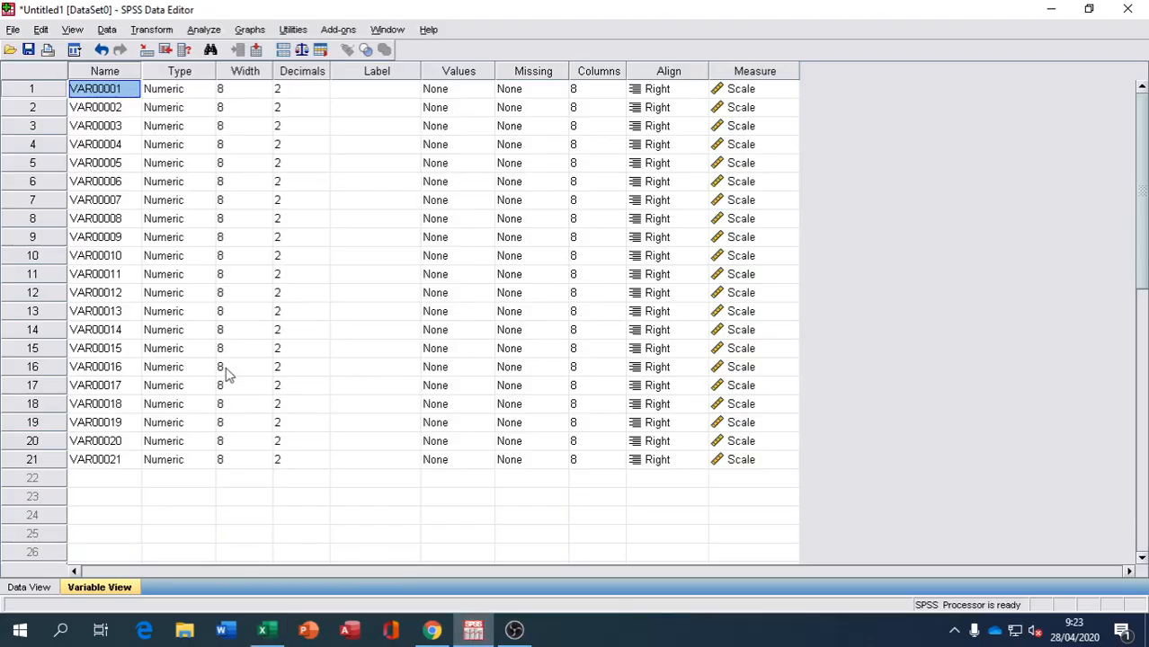
type("KP1")
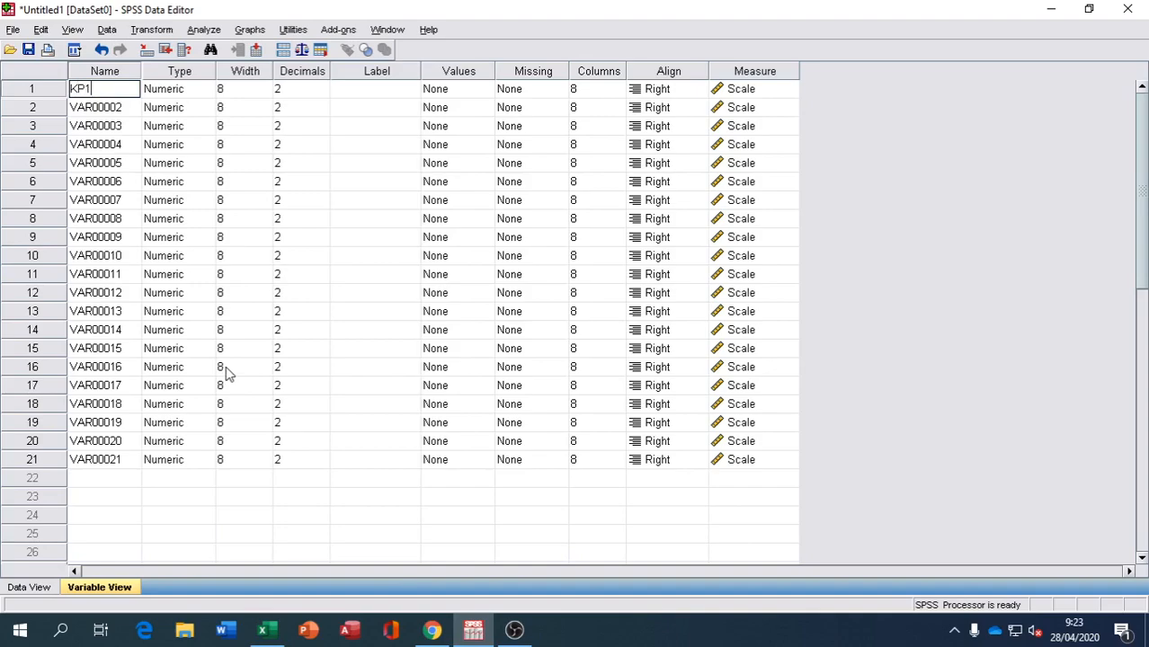
key("Return")
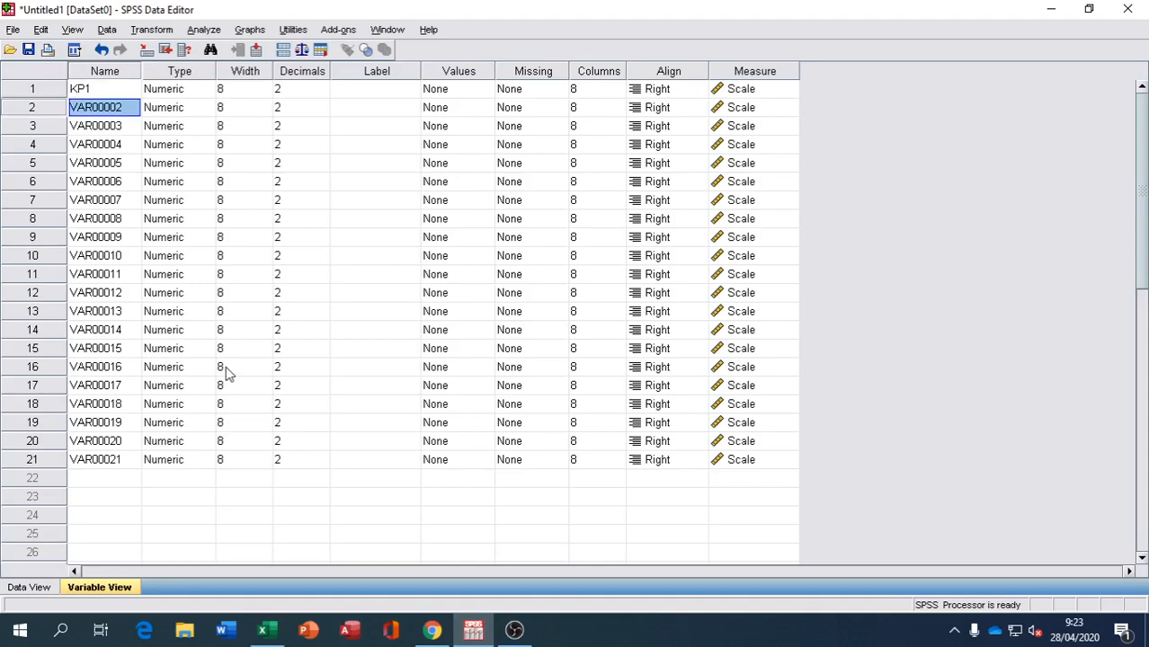
- Rename variables 2 to 5 as KP2, KP3, K04 and KP
type("KP2")
key("Return")
type("KP3")
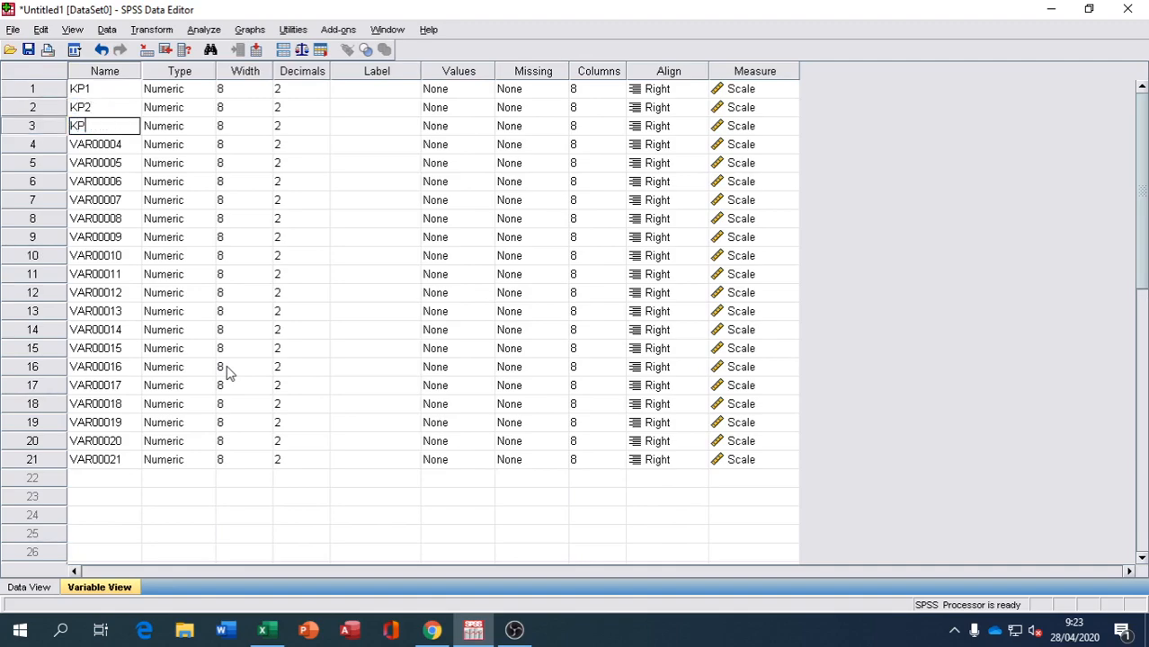
key("Return")
type("KP4")
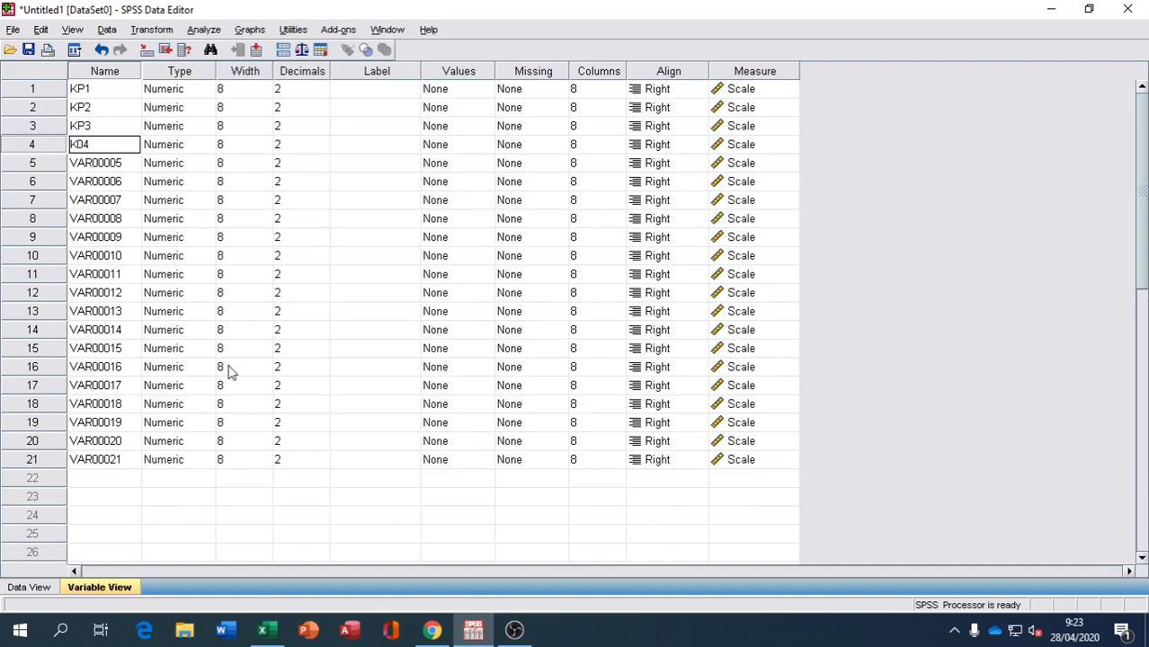
key("Return")
type("KP5")
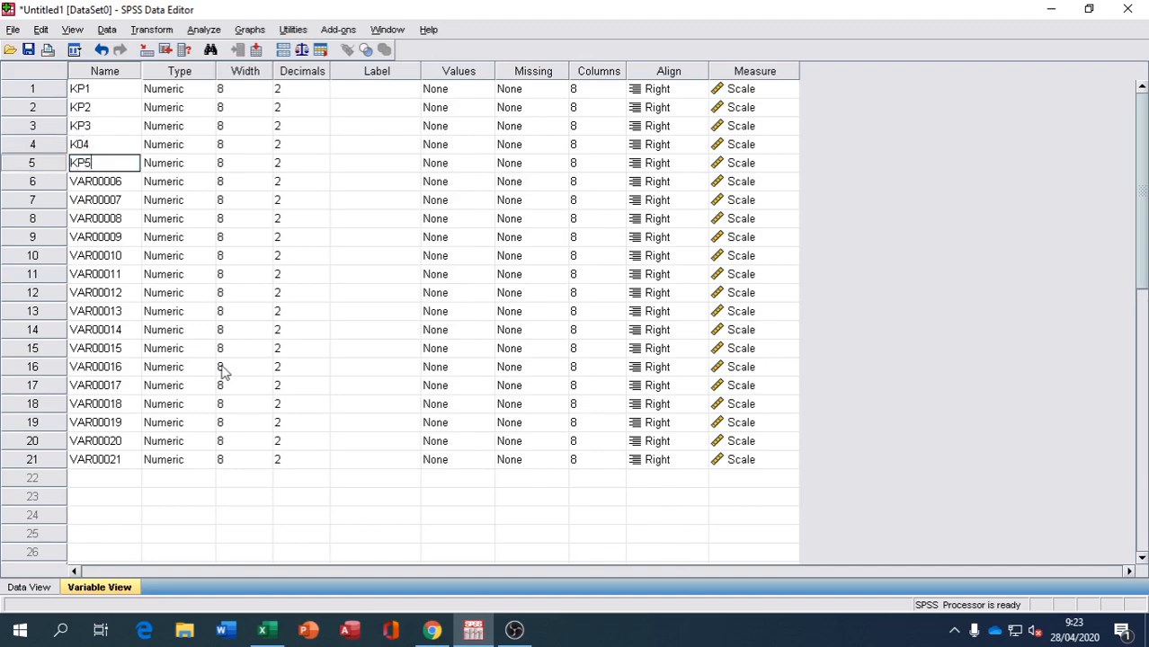
key("BackSpace")
key("Tab")
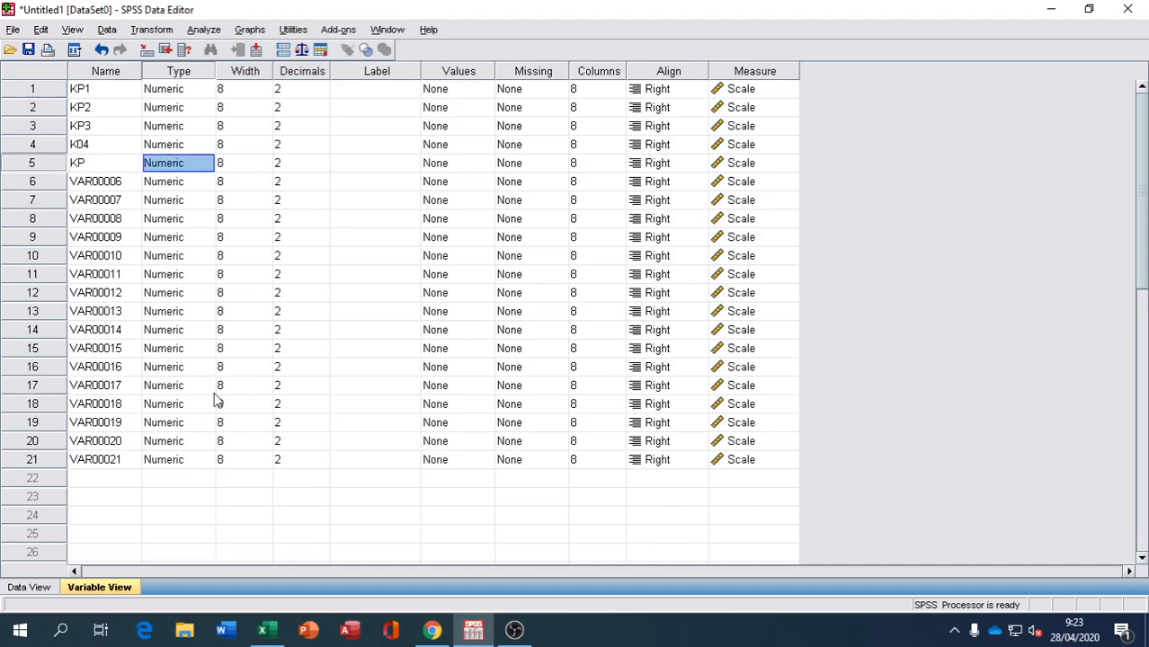
- Check the next group of headings in the Excel questionnaire and rename SPSS variables 6 to 8 as PP1, PP2 and PP3
left_click(90, 185)
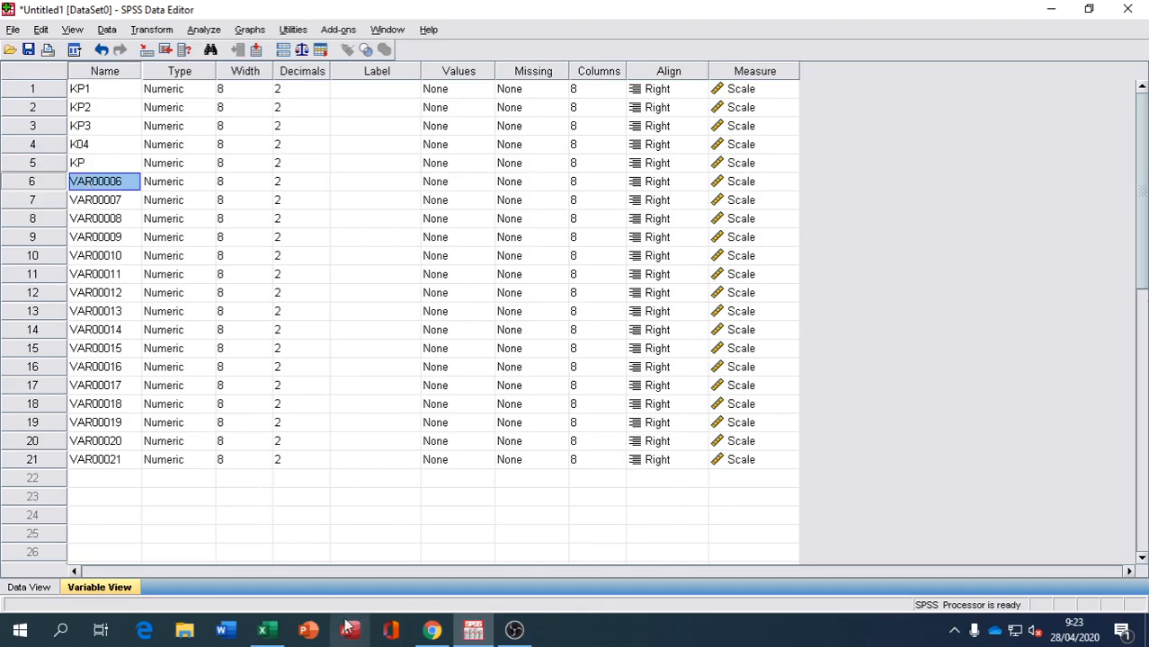
left_click(263, 629)
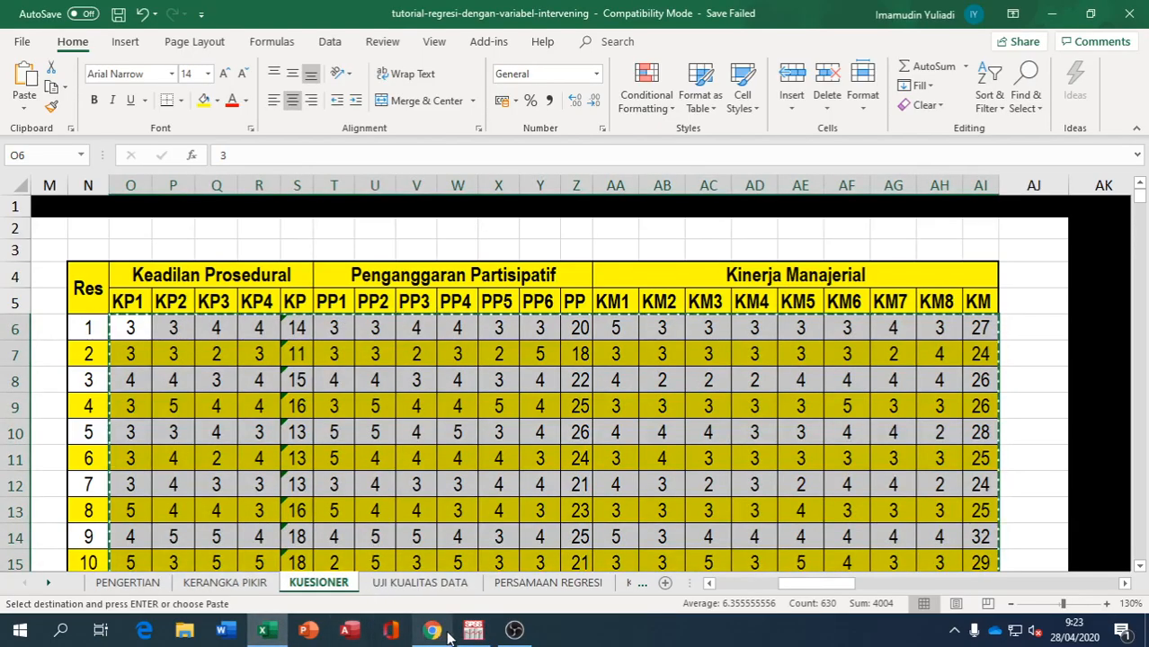
left_click(474, 631)
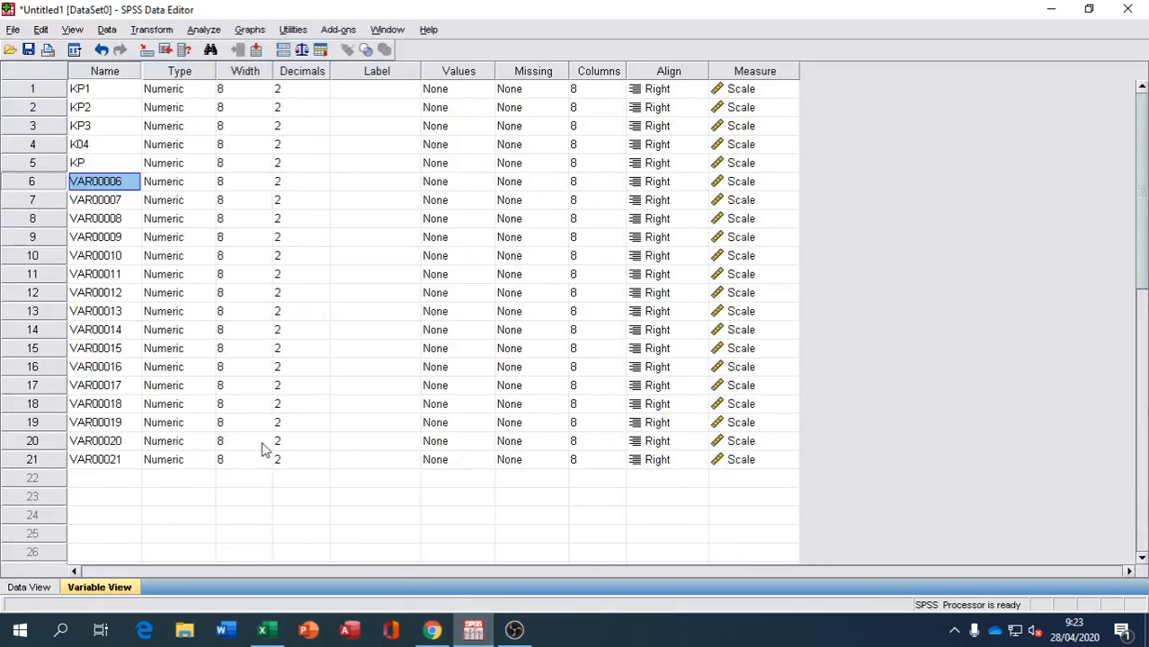
type("PP1")
key("Return")
type("PP2")
key("Return")
type("PP3")
key("Return")
- Rename variables 9 to 12 as PP4, PP5, PP6 and PP
type("PP")
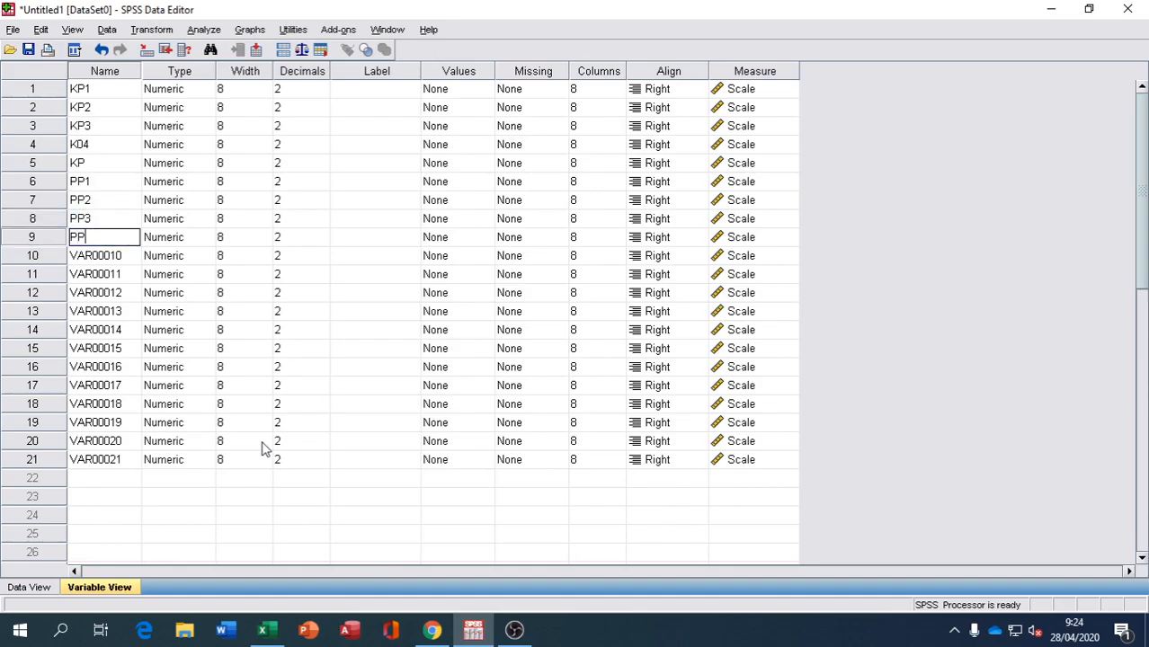
type("4")
key("Return")
type("PP5")
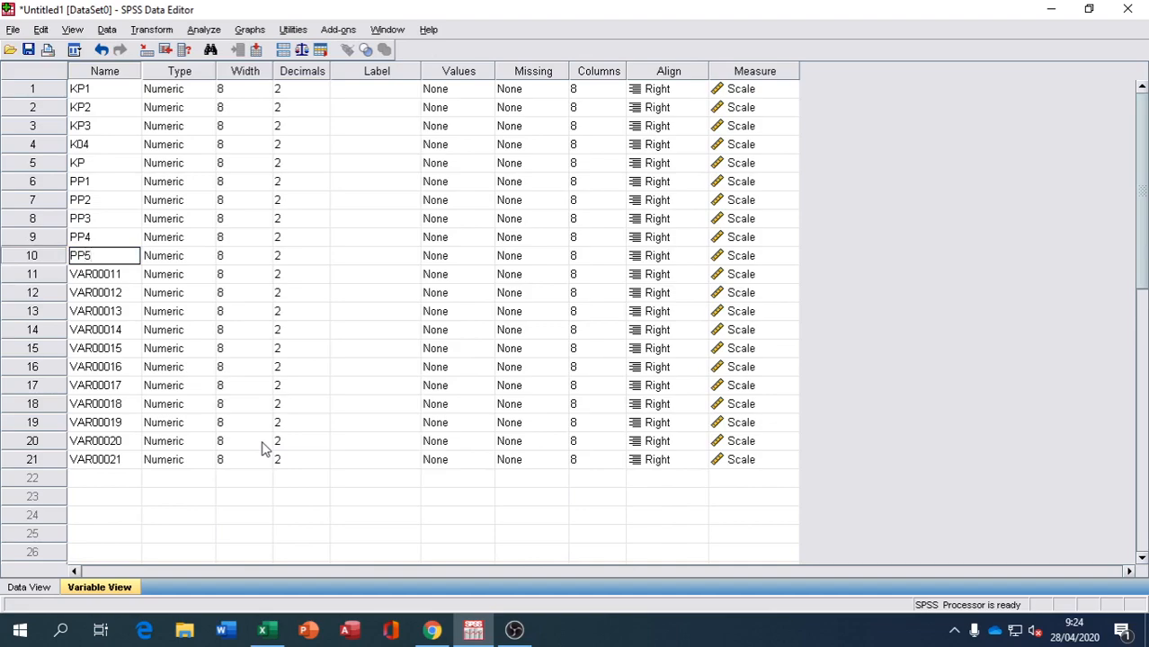
key("Return")
type("PP6")
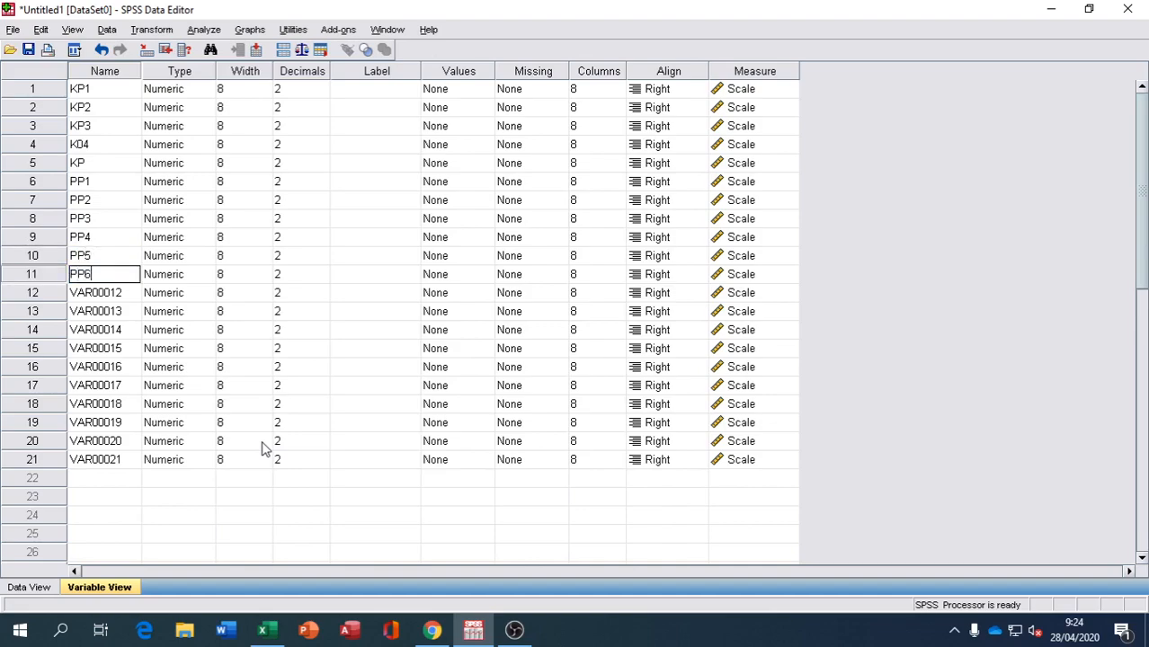
key("Return")
type("PP")
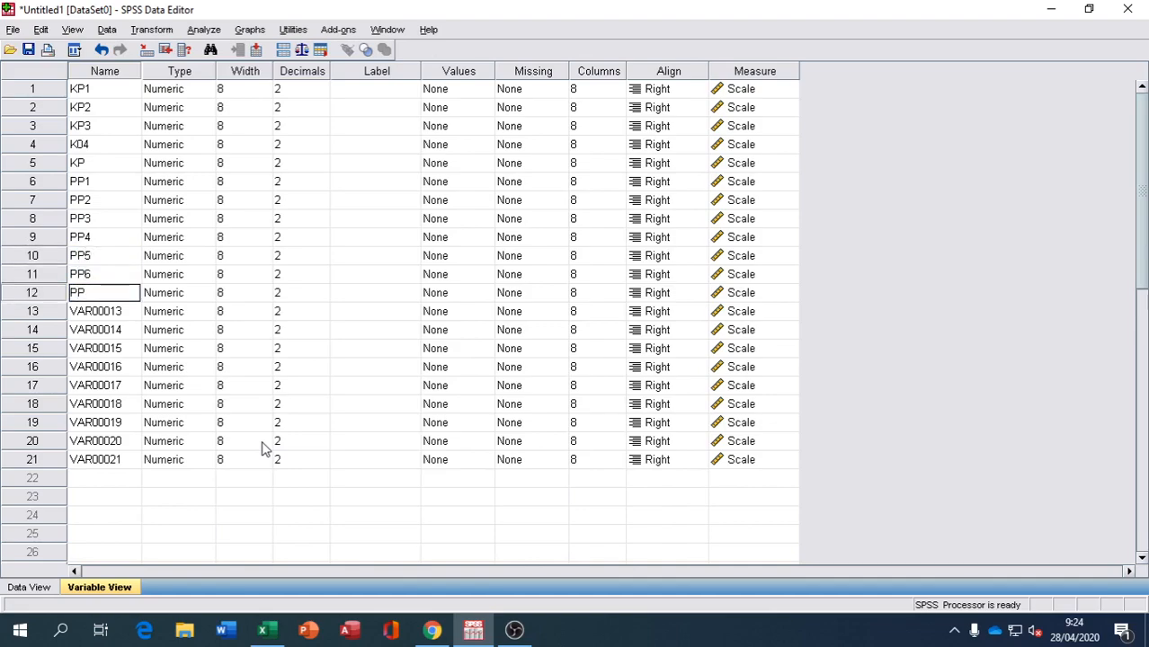
key("Tab")
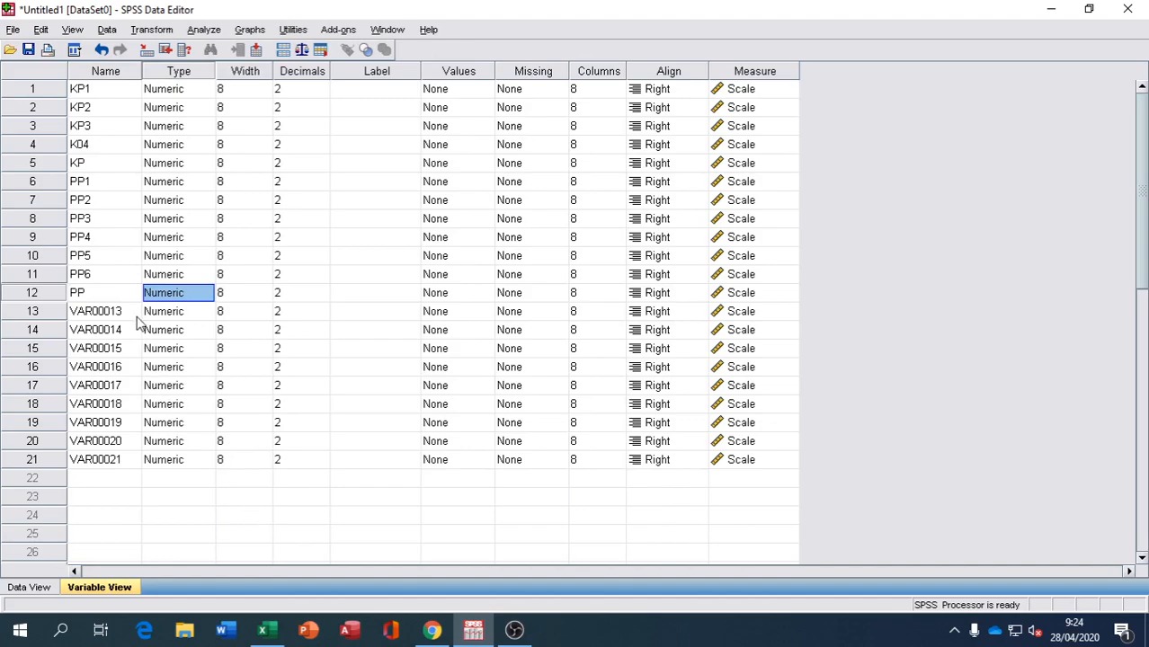
- Rename variables 13 to 16 as KM1, KM2, KM3 and KM4
left_click(126, 312)
double_click(127, 311)
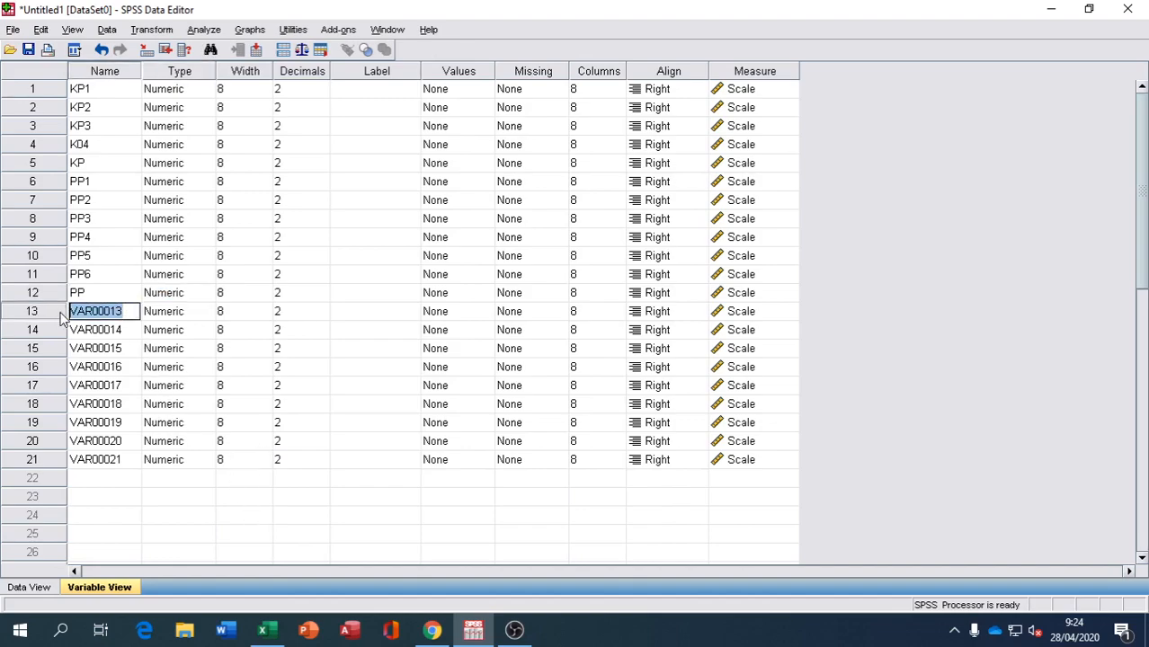
type("KM1")
key("Return")
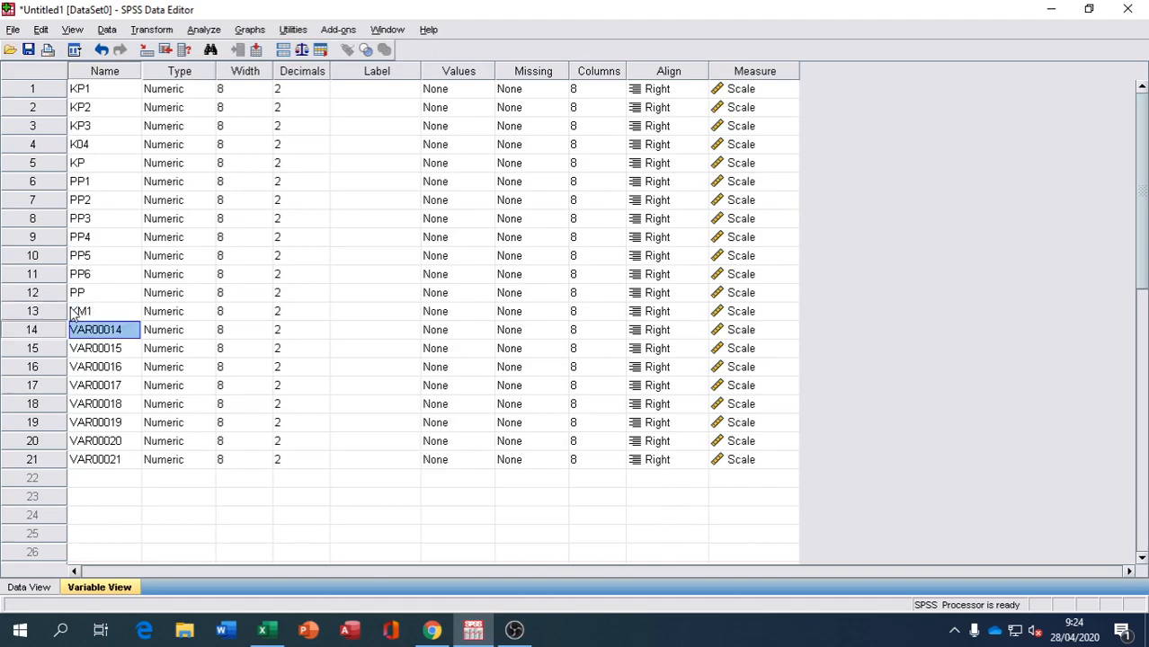
type("KM2")
key("Return")
type("KM3")
key("Return")
type("KM4")
key("Return")
- Rename variables 17 to 21 as KM5, KM6, KM7, KM8 and KM
type("KM5")
key("Return")
type("KM6")
key("Return")
type("KM7")
key("Return")
type("KM8")
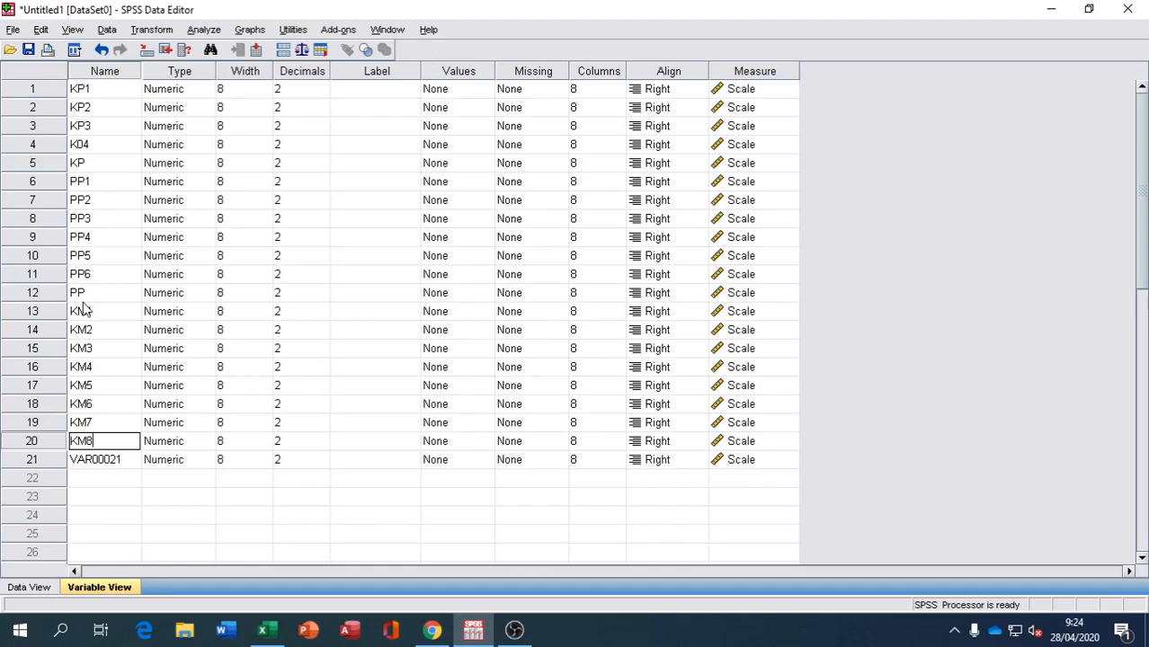
key("Return")
type("KM")
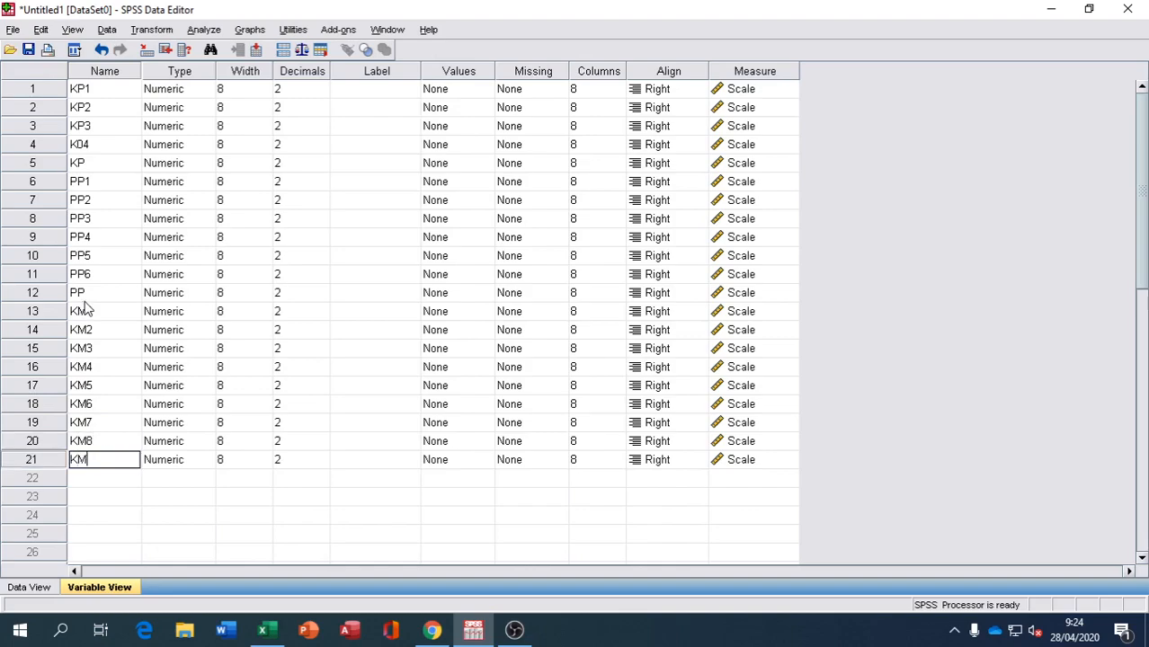
left_click(120, 522)
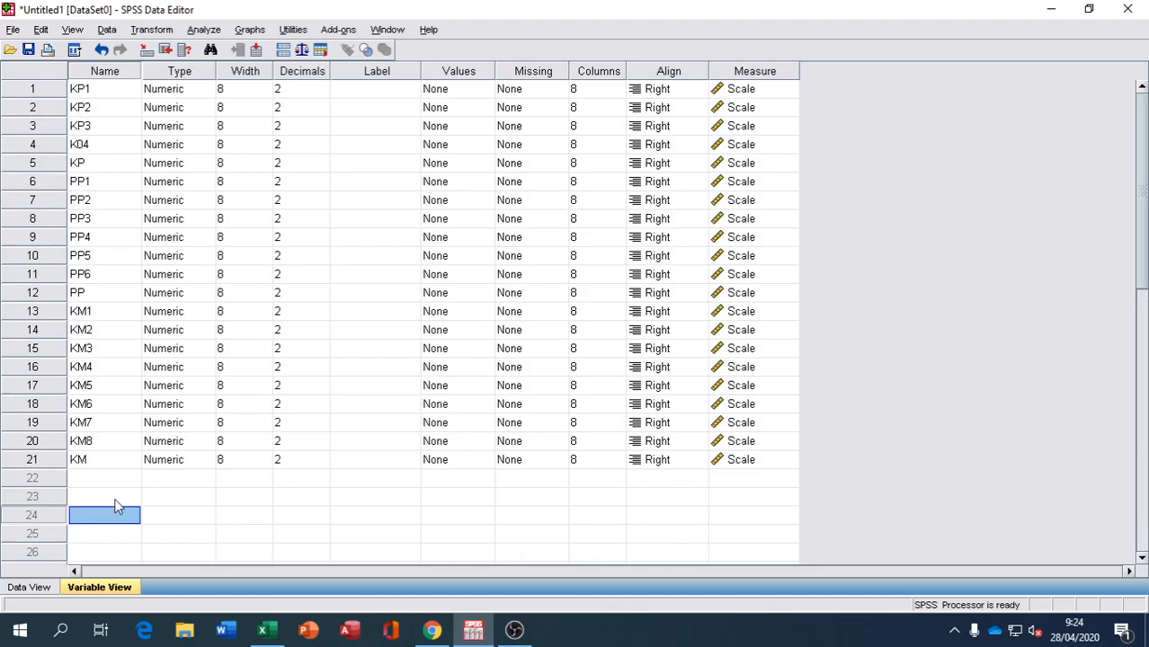
- Run a two-tailed Pearson bivariate correlation on KP1, KP2, KP3, K04 and KP from the data view
left_click(27, 587)
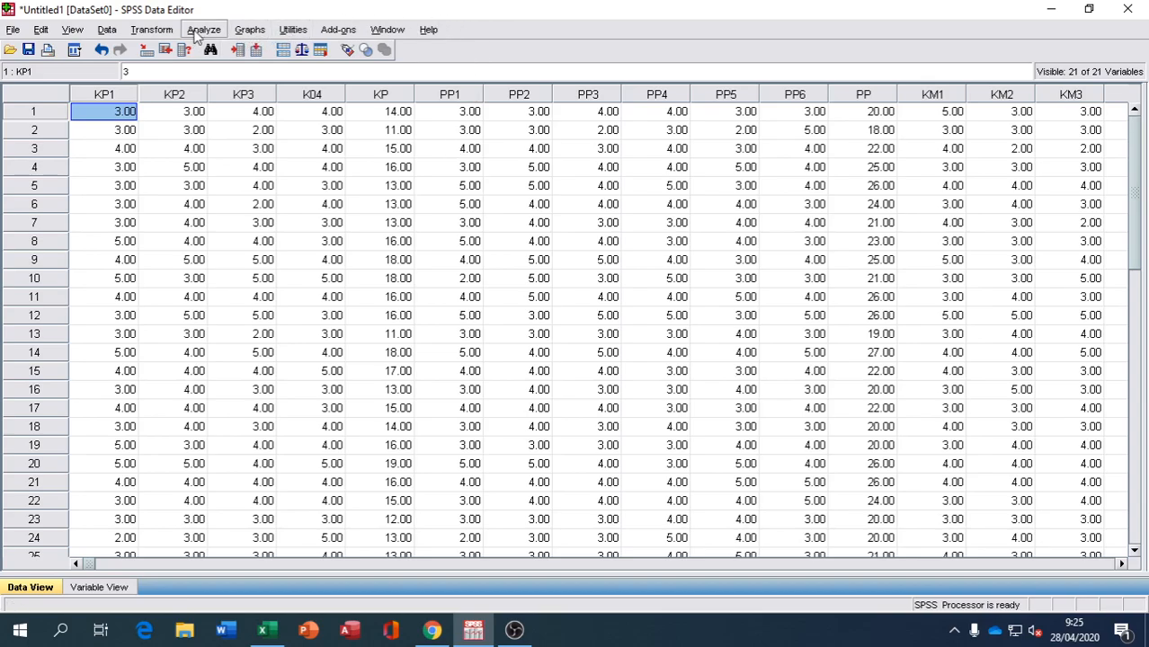
left_click(197, 33)
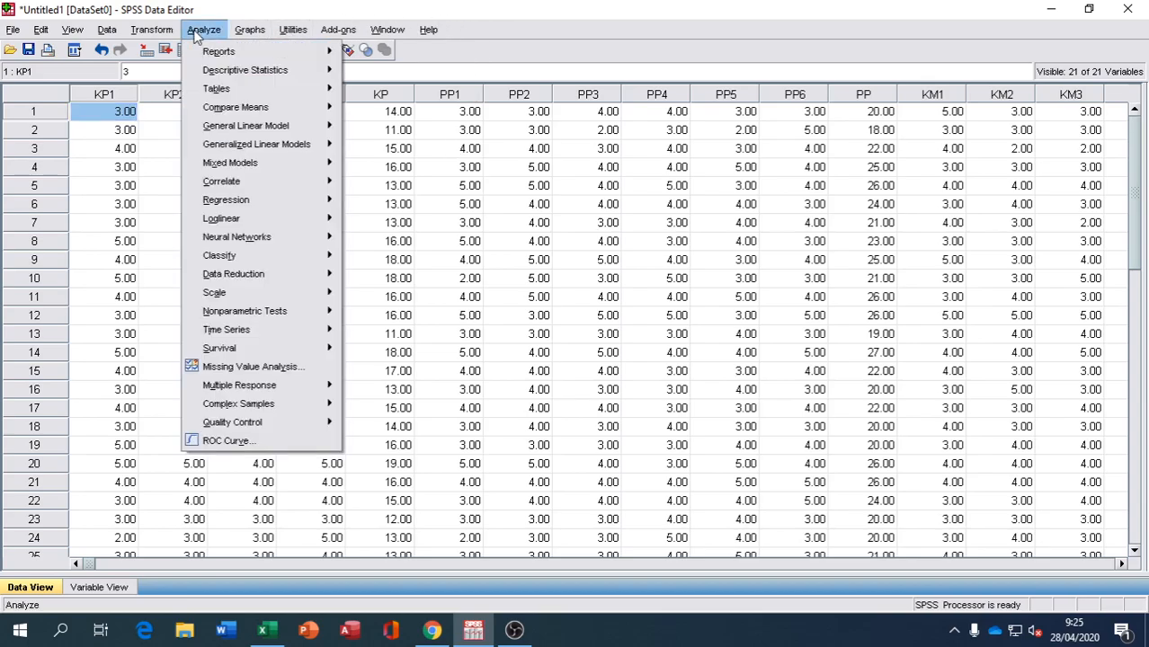
mouse_move(211, 184)
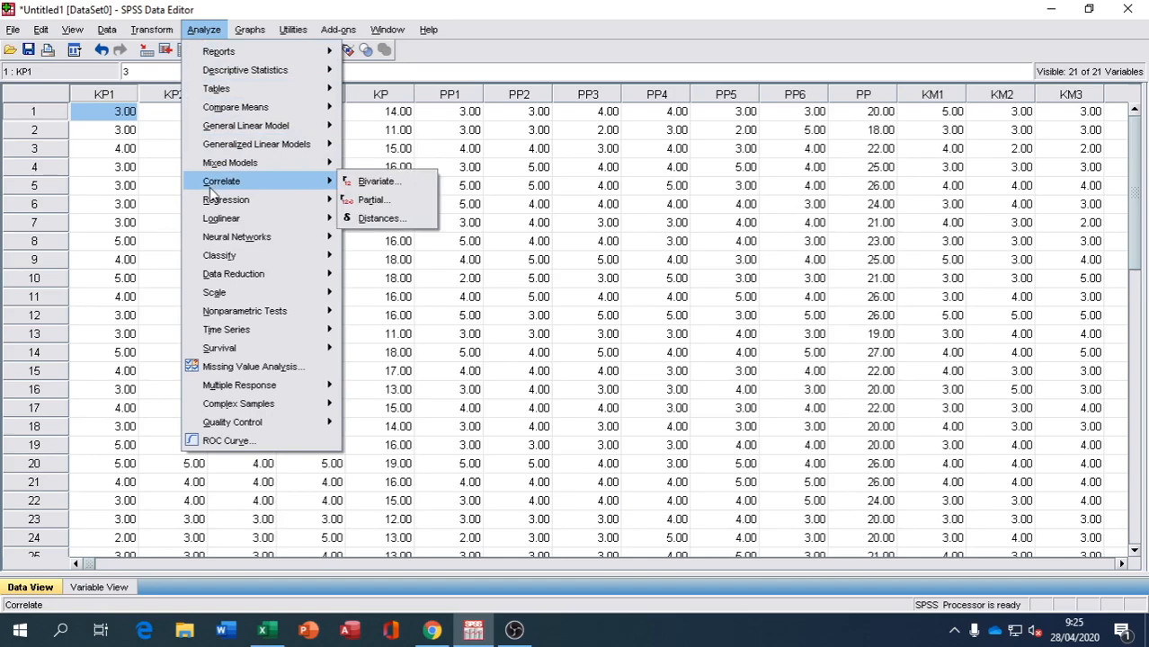
left_click(365, 182)
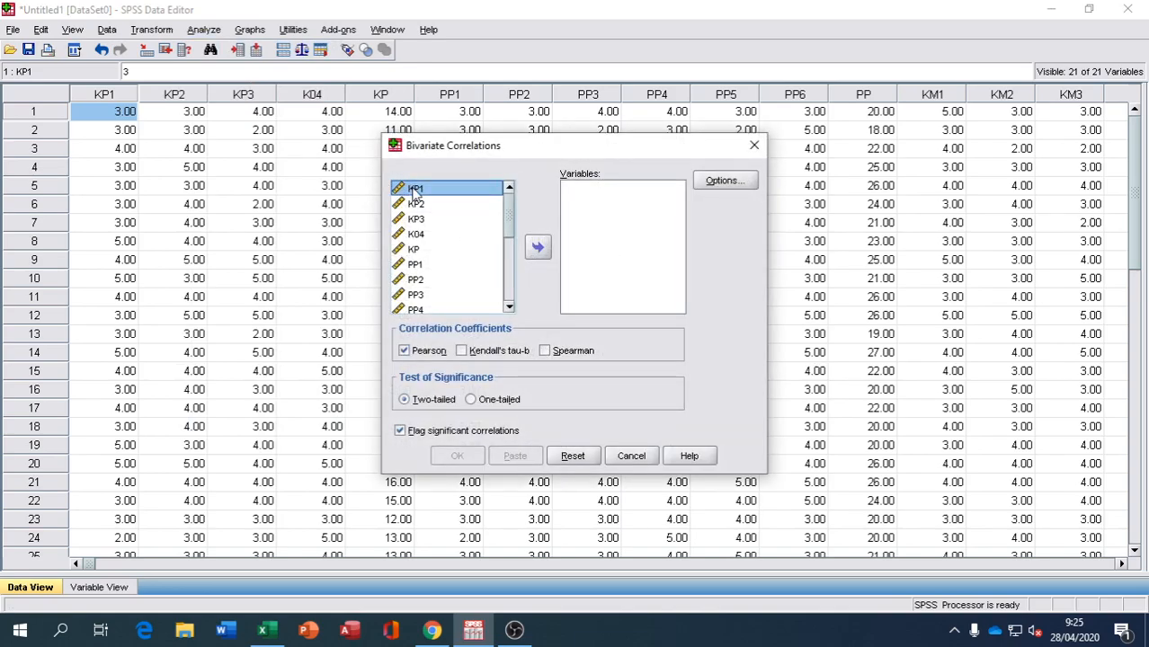
key("shift+Down")
key("shift+Down")
key("shift+Down")
key("shift+Down")
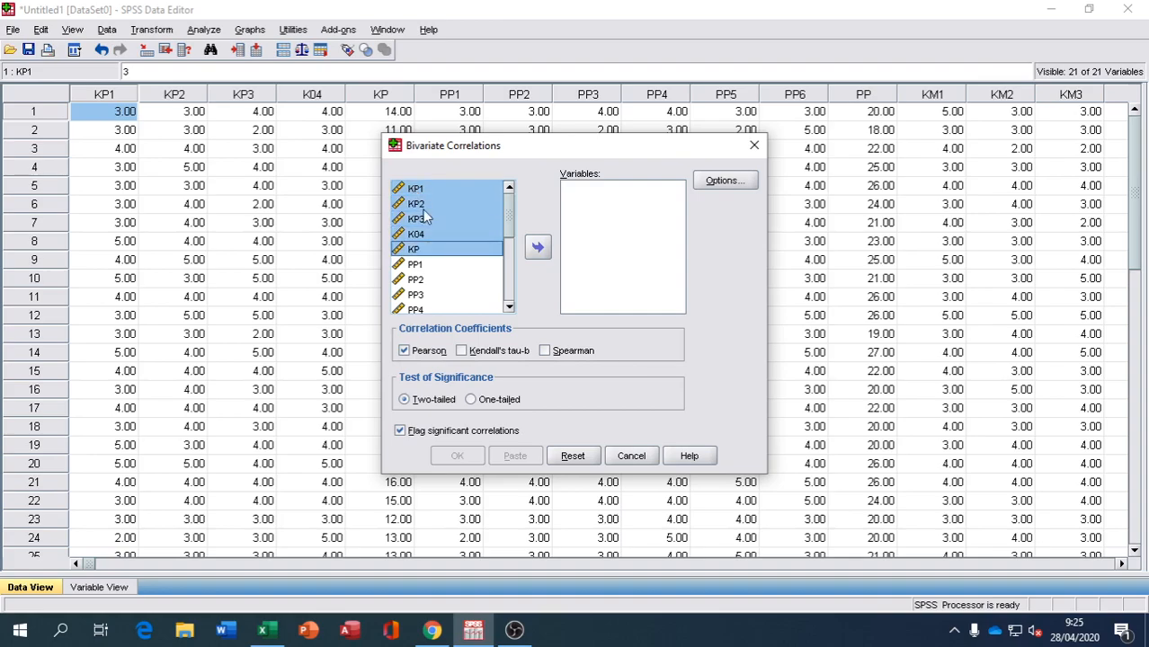
left_click(538, 248)
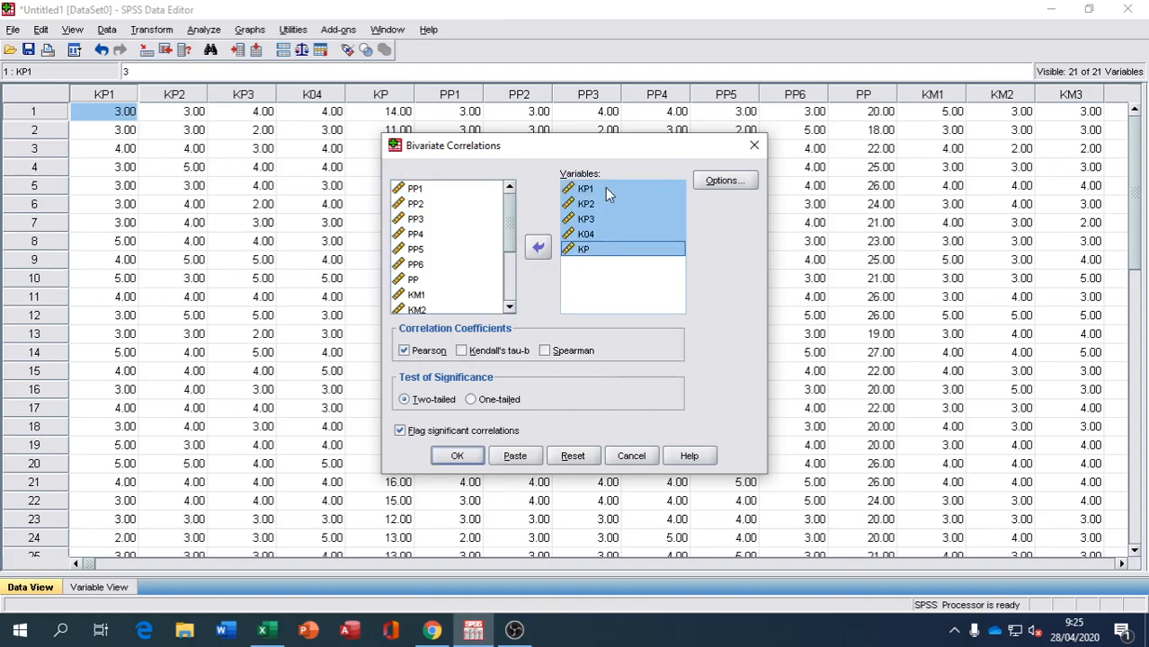
left_click(456, 454)
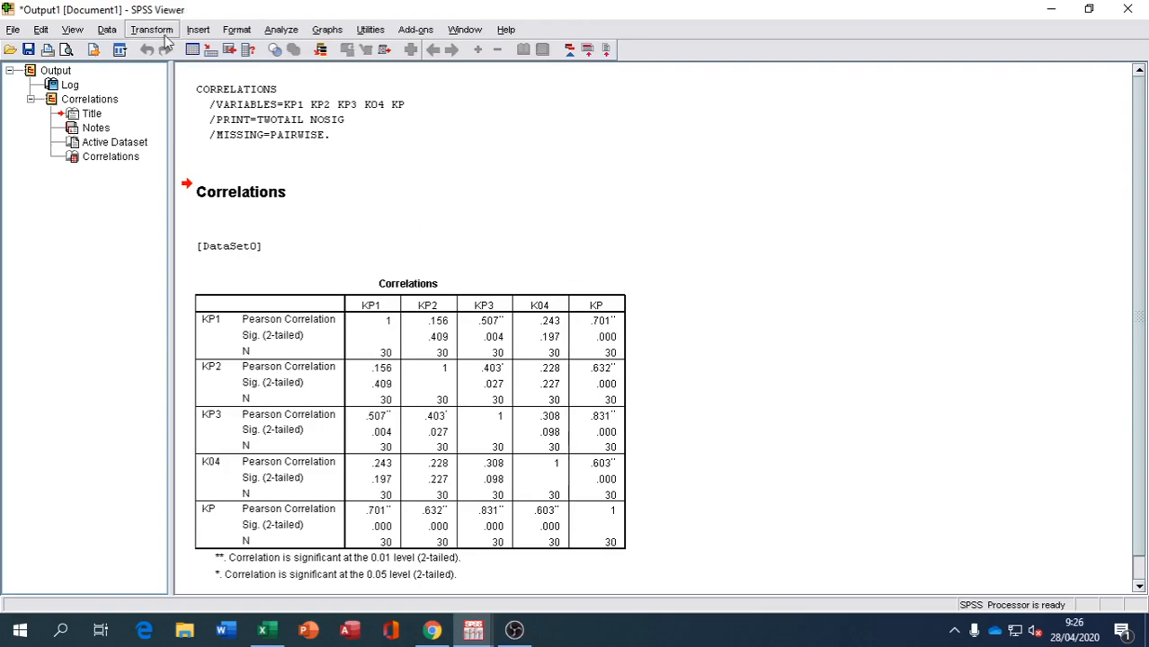
- Run a reliability analysis with the Alpha model on items KP1, KP2, KP3 and K04, without any additional statistics
left_click(280, 30)
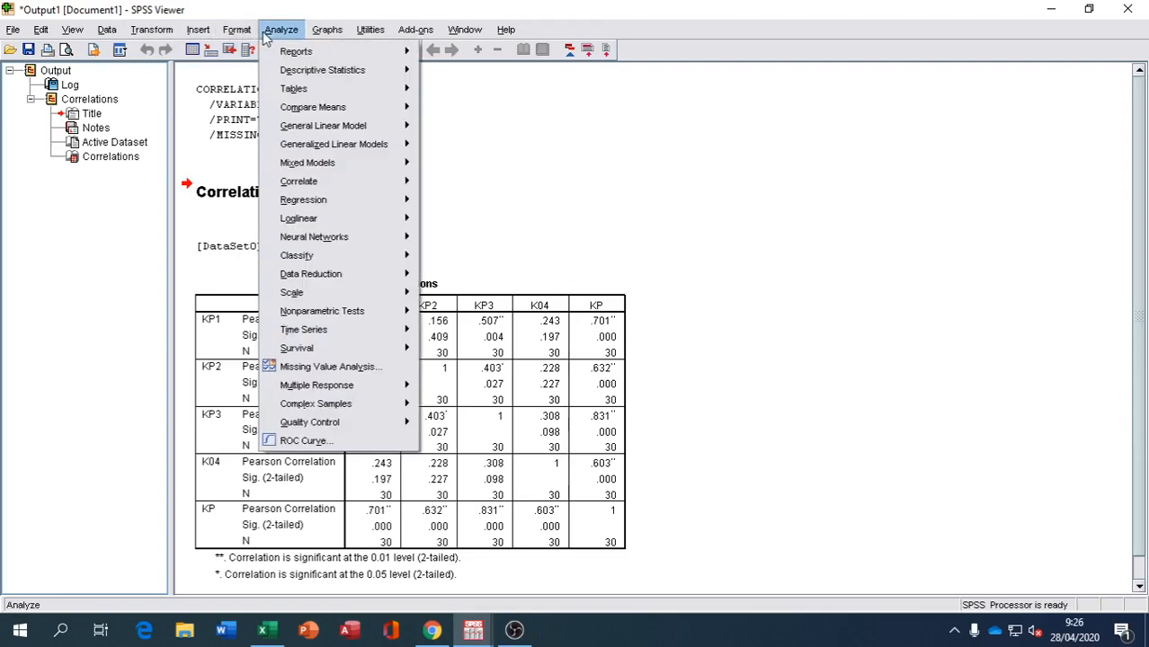
mouse_move(299, 295)
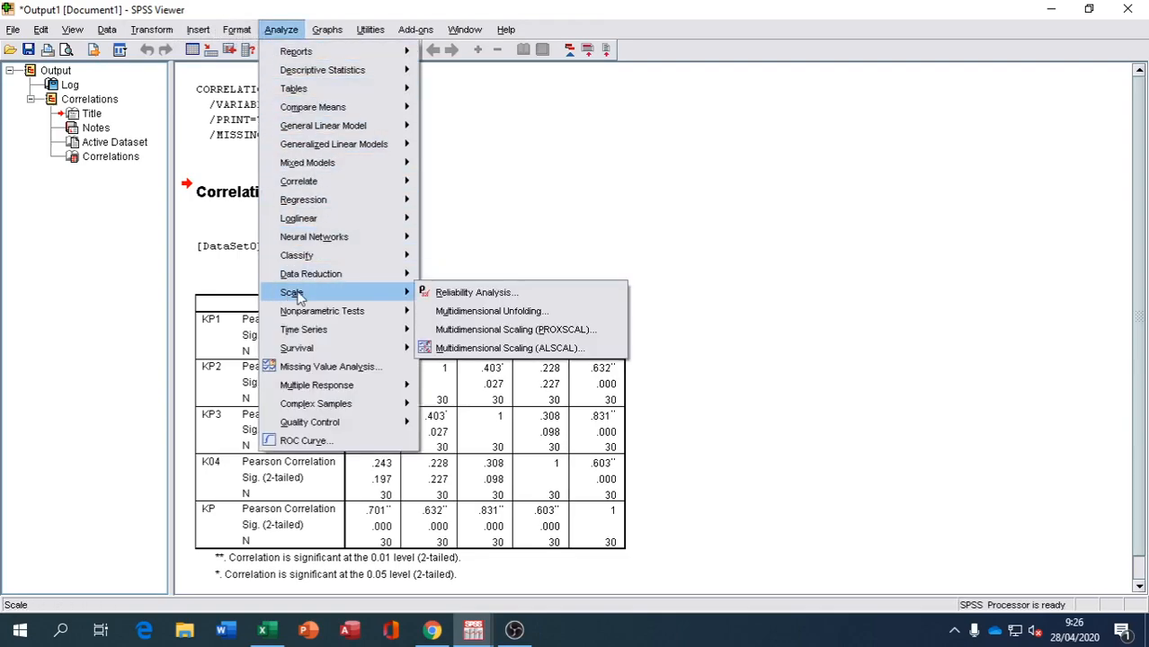
left_click(484, 294)
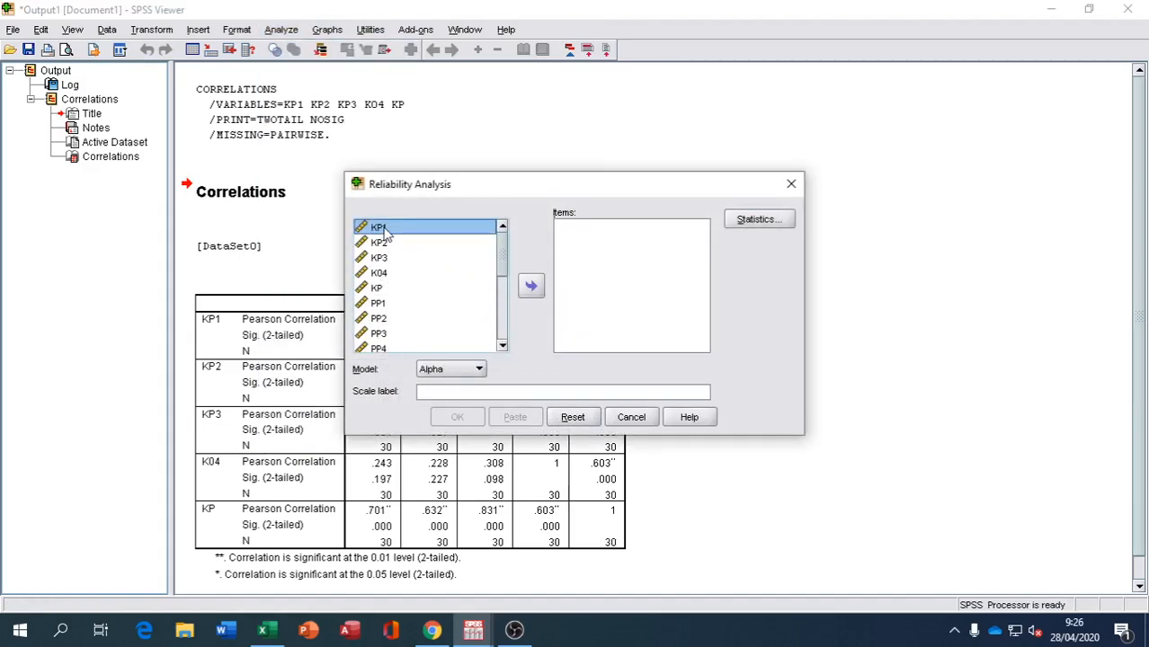
key("shift+Down")
key("shift+Down")
key("shift+Down")
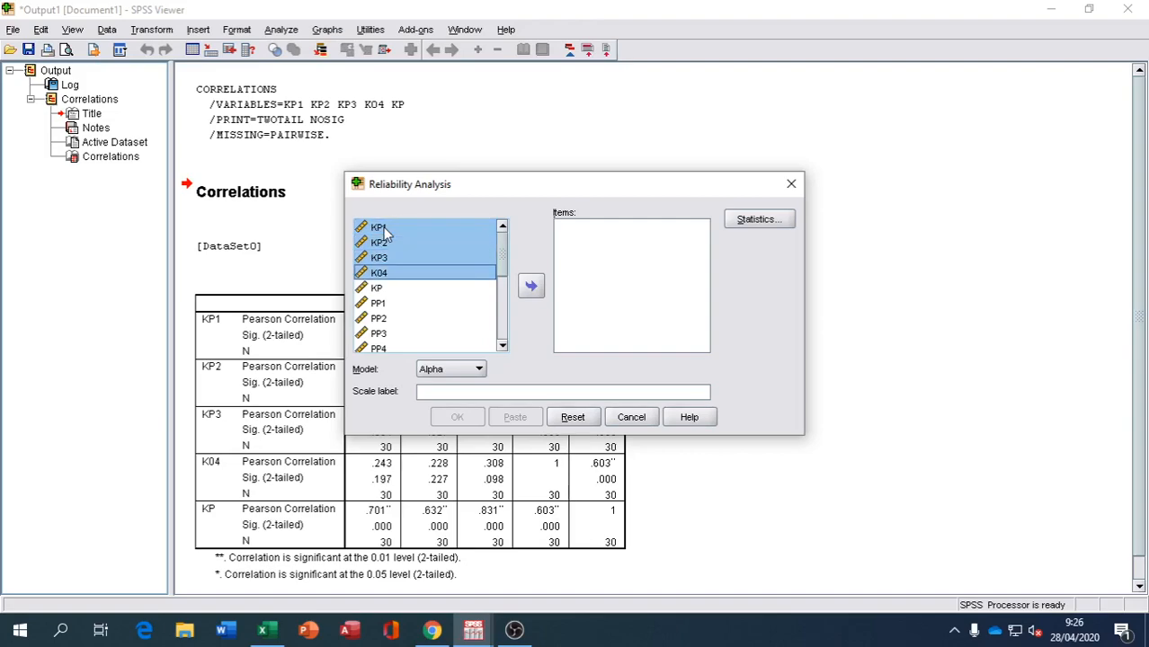
left_click(525, 289)
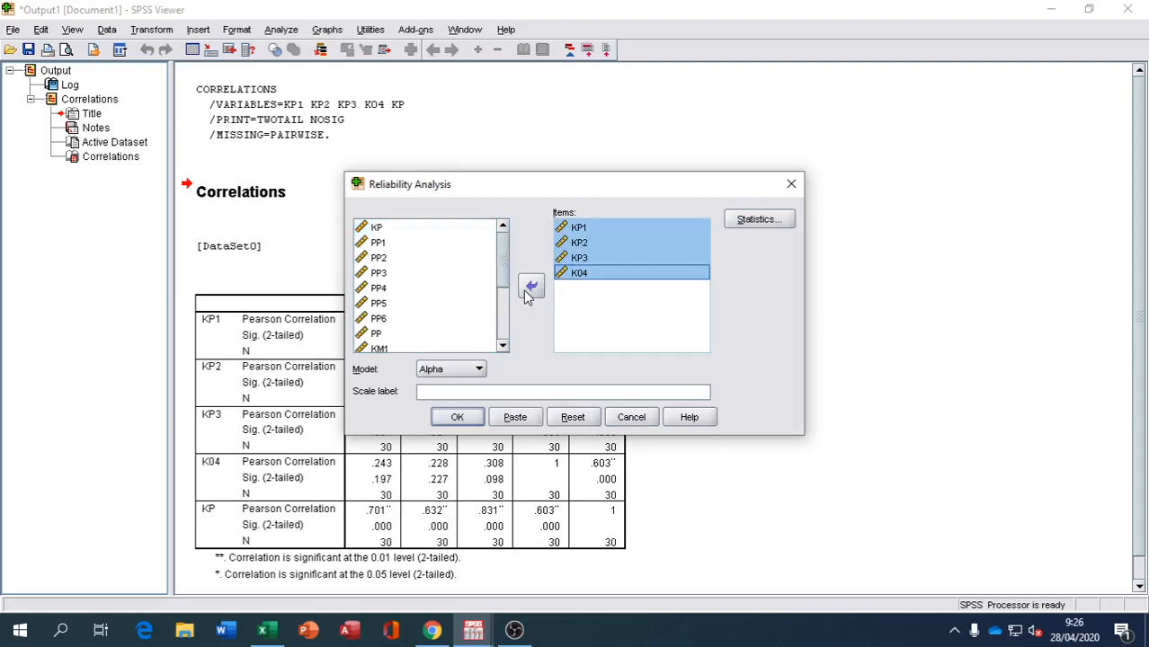
left_click(758, 221)
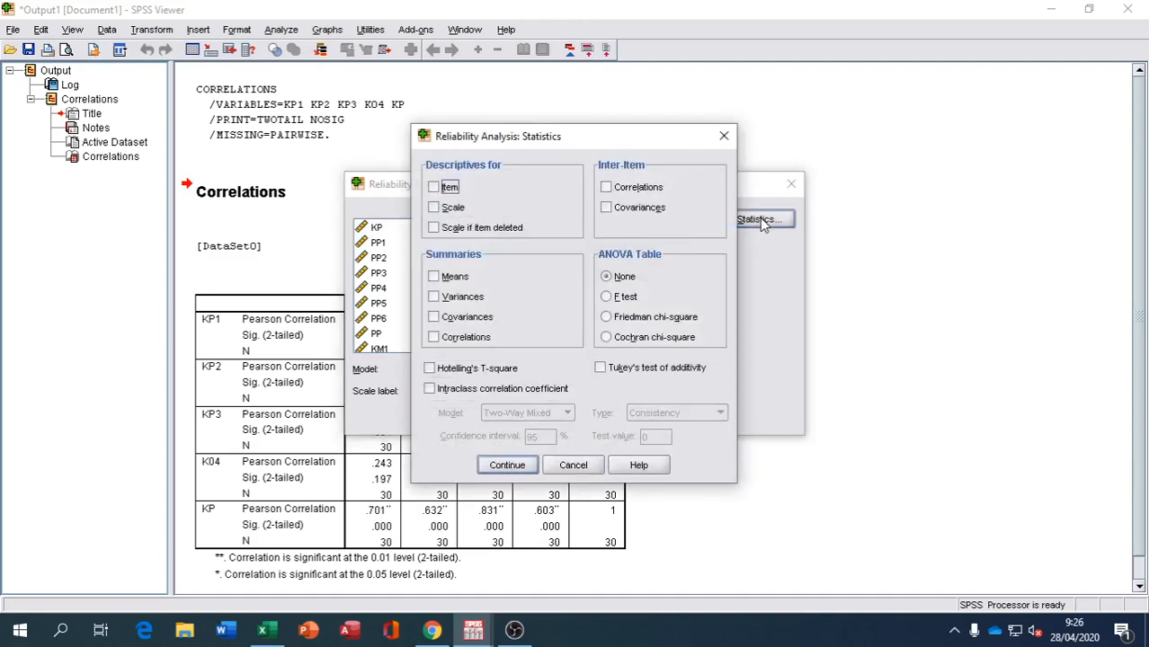
left_click(723, 138)
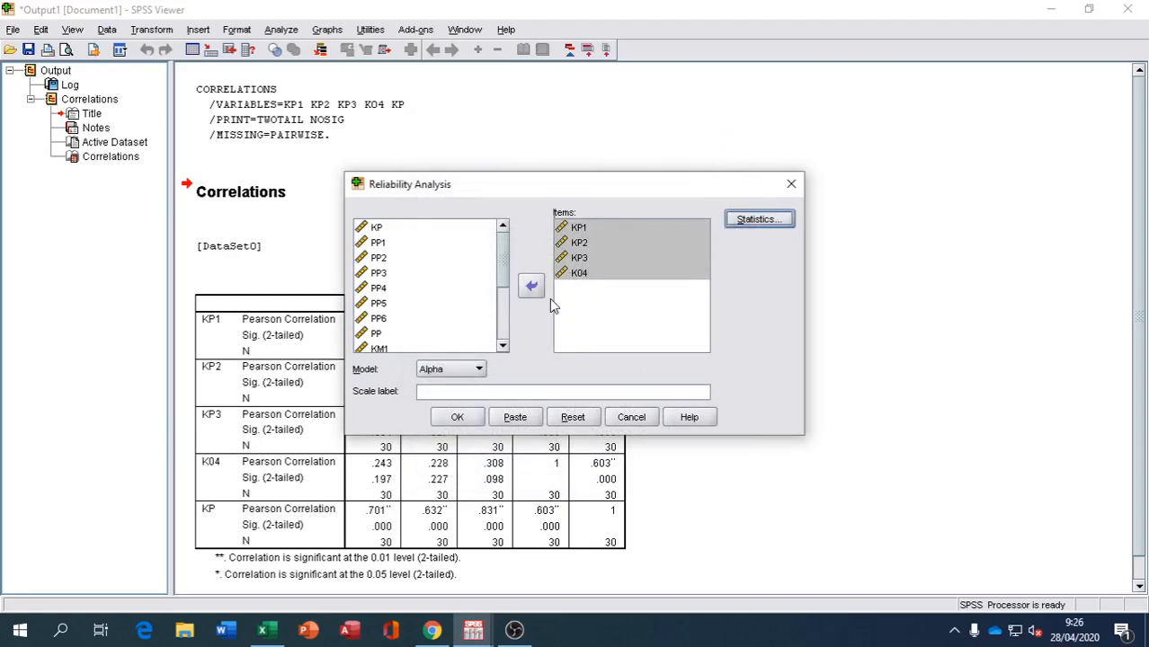
left_click(457, 418)
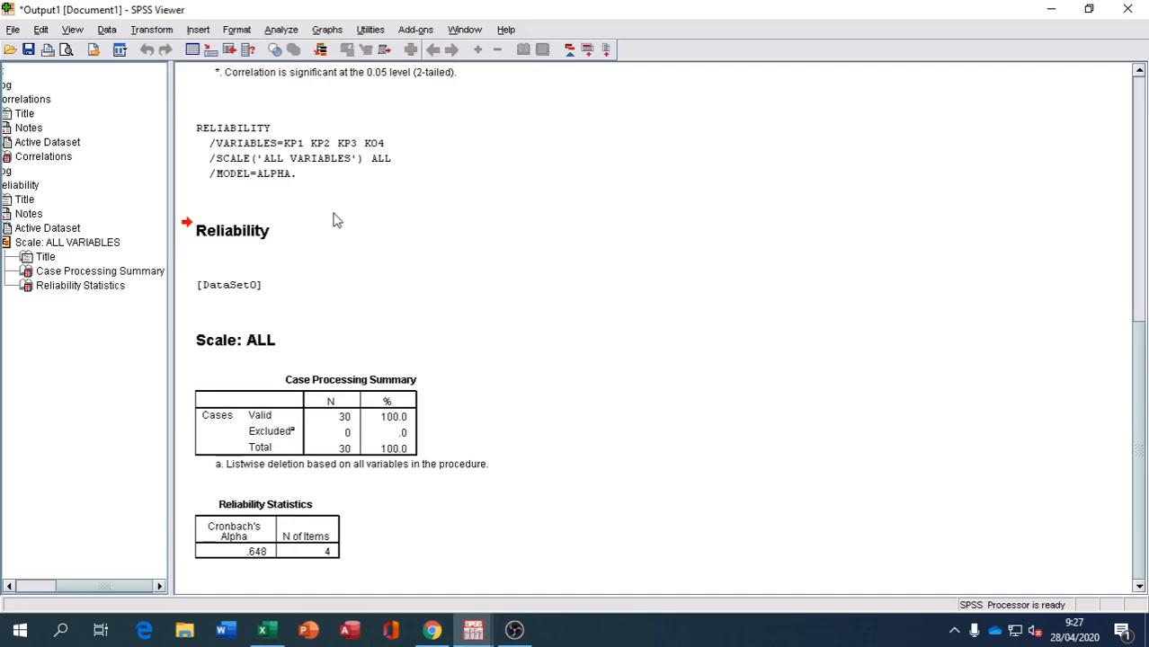
- Reopen the bivariate correlation setup and remove KP1, KP2, KP3, K04 and KP from its variables
left_click(280, 29)
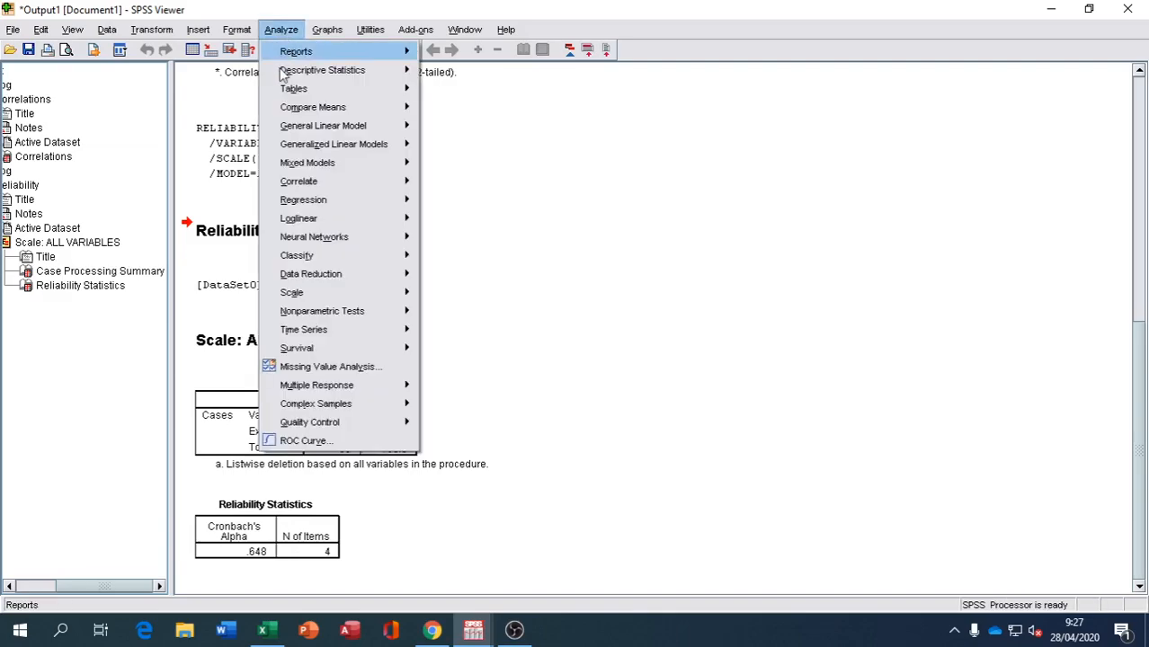
mouse_move(285, 184)
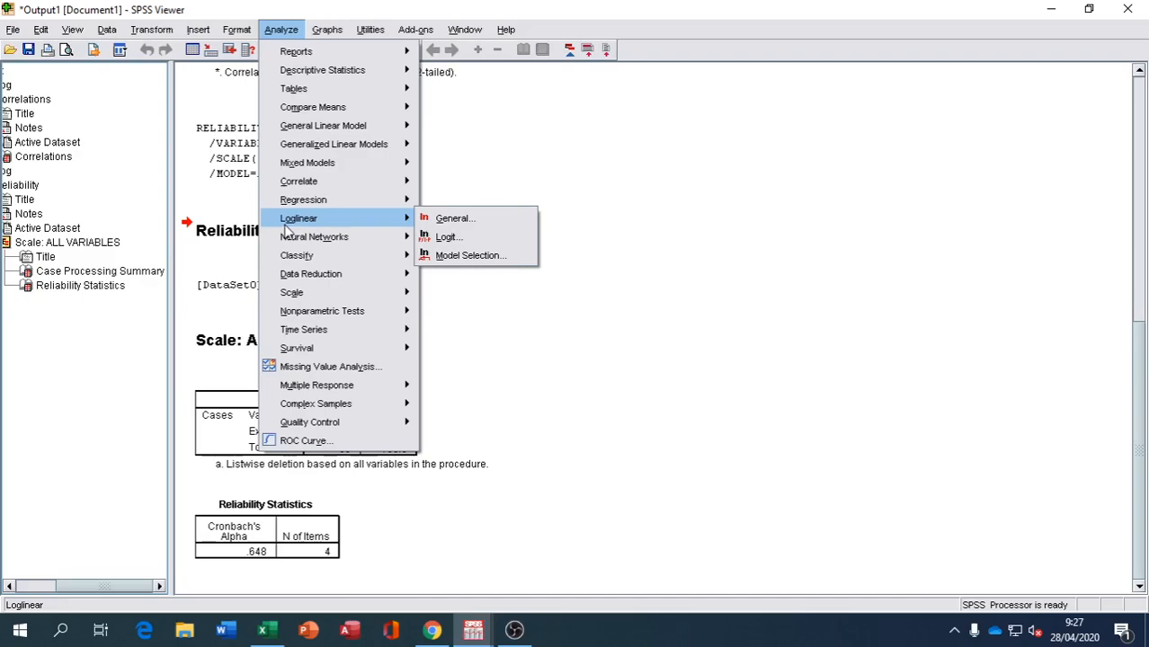
mouse_move(293, 241)
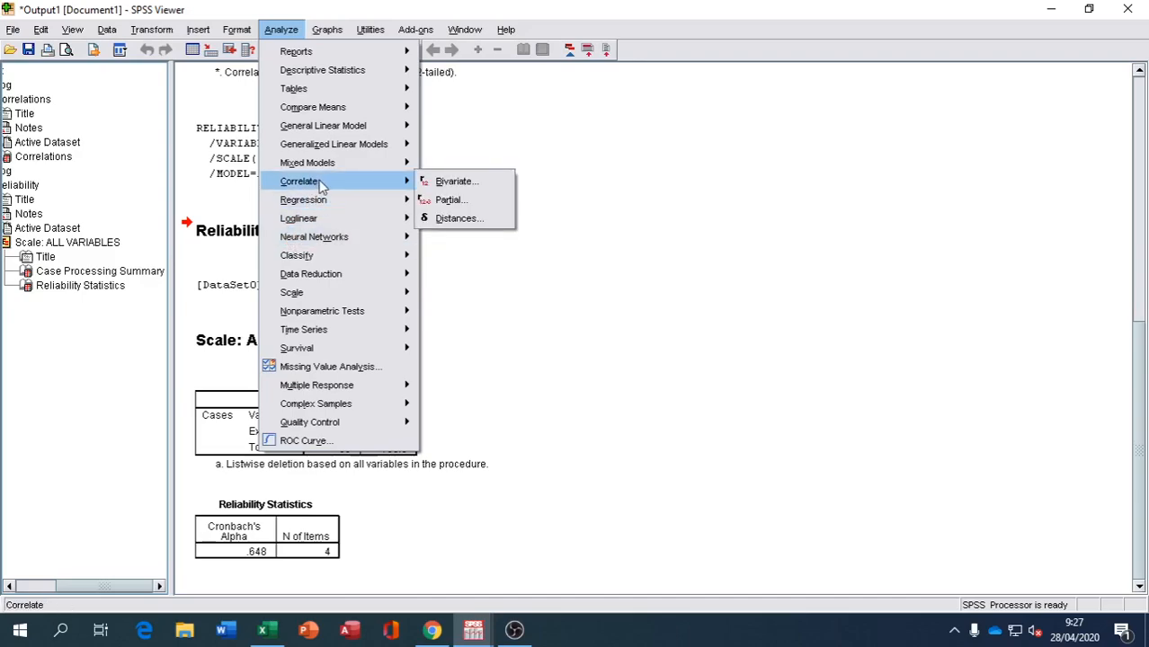
left_click(450, 182)
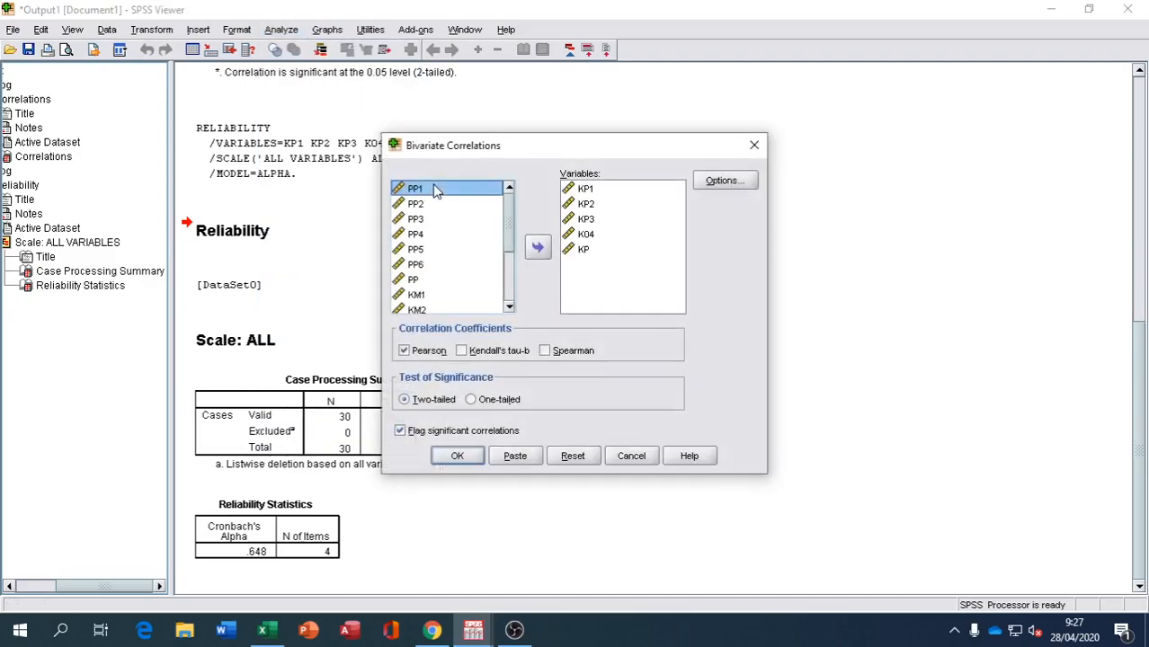
left_click(585, 190)
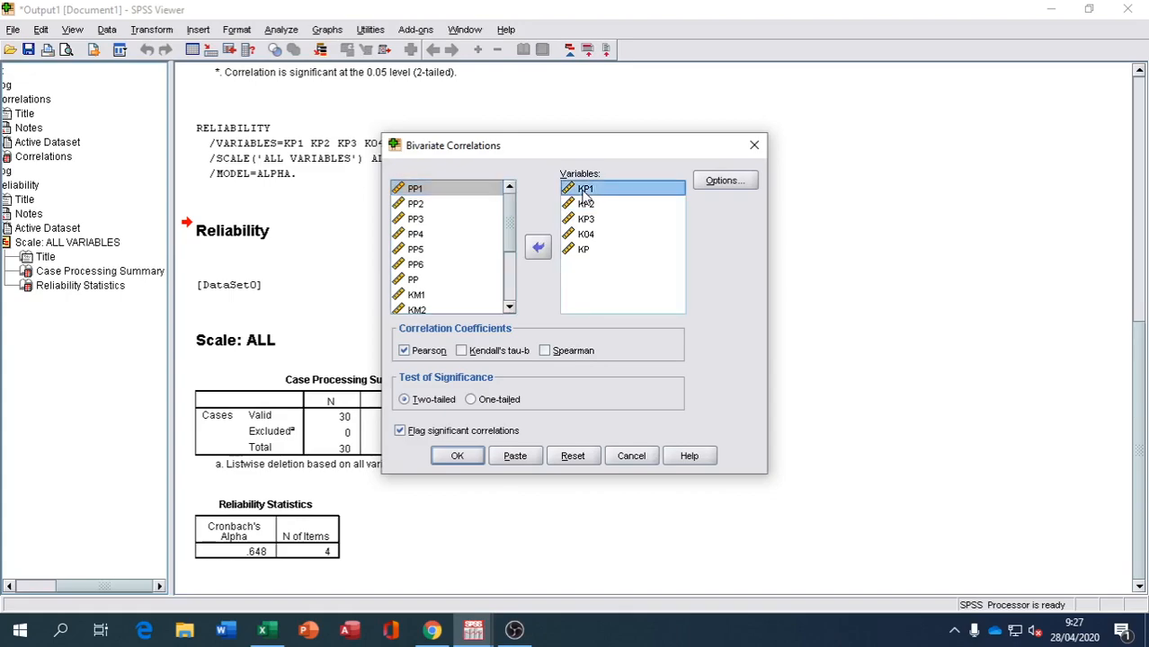
key("shift+Down")
key("shift+Down")
key("shift+Down")
key("shift+Down")
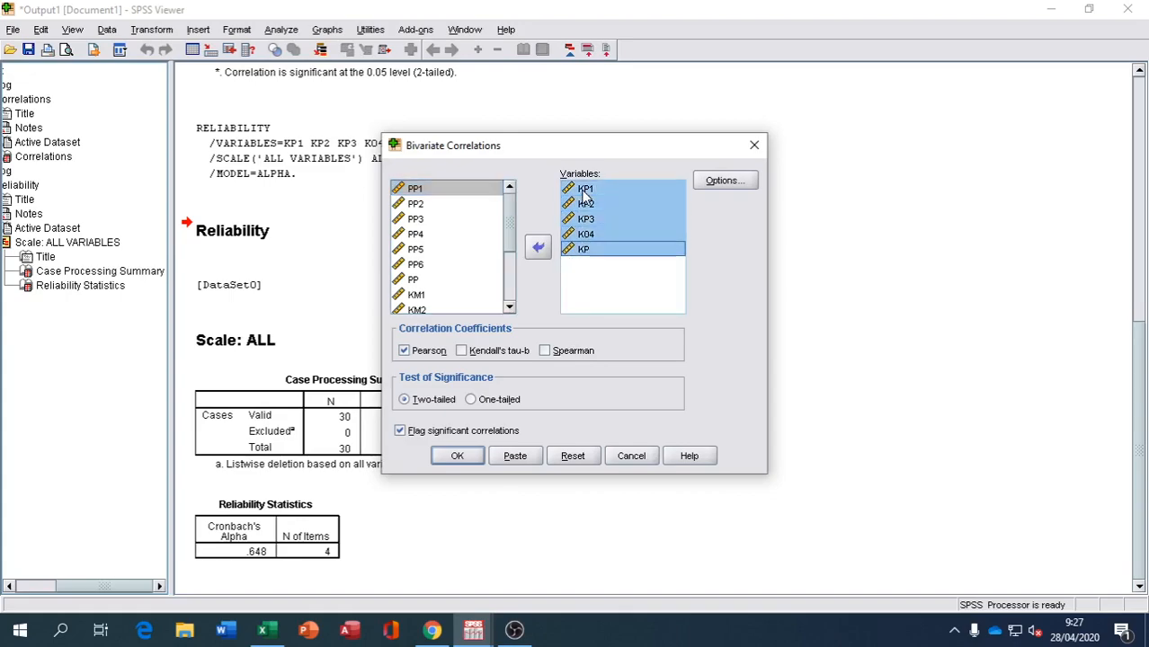
left_click(540, 249)
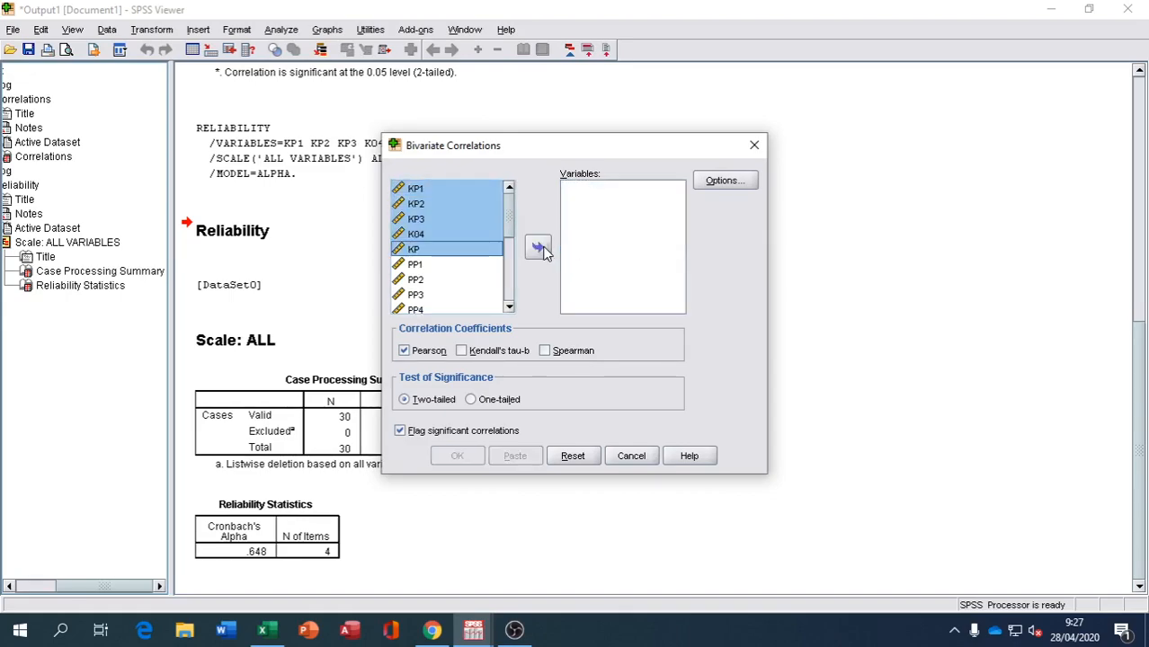
- Add PP1 through PP6 and PP as the correlation variables and run the two-tailed Pearson correlation
left_click(424, 268)
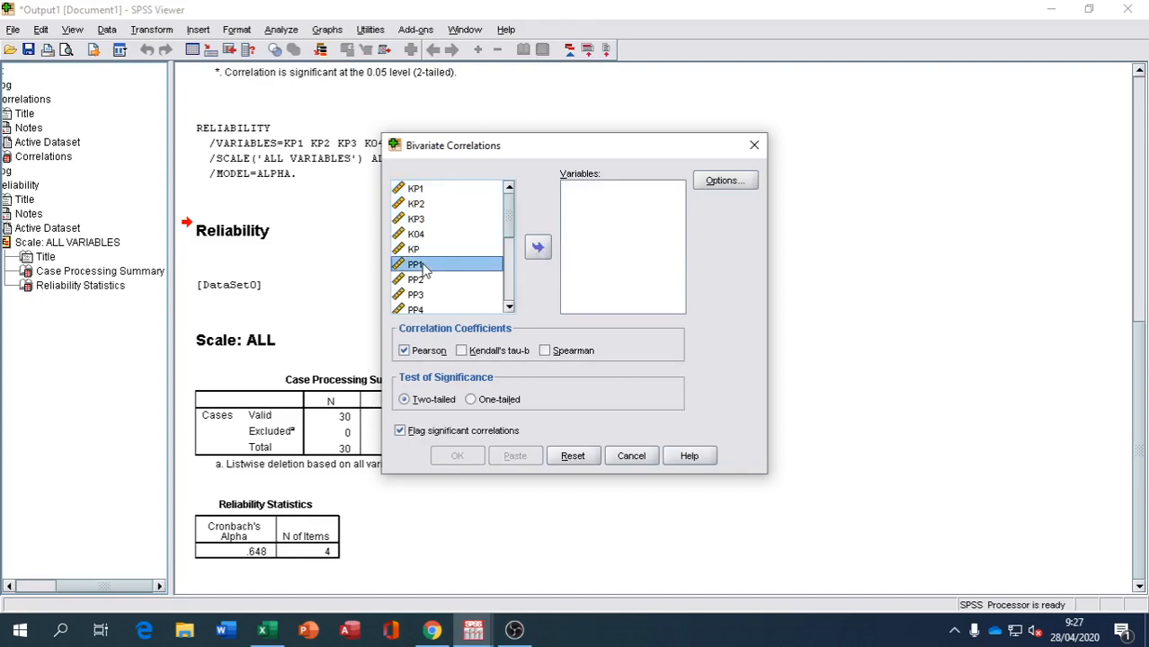
key("shift+Down")
key("shift+Down")
key("shift+Down")
key("shift+Down")
key("shift+Down")
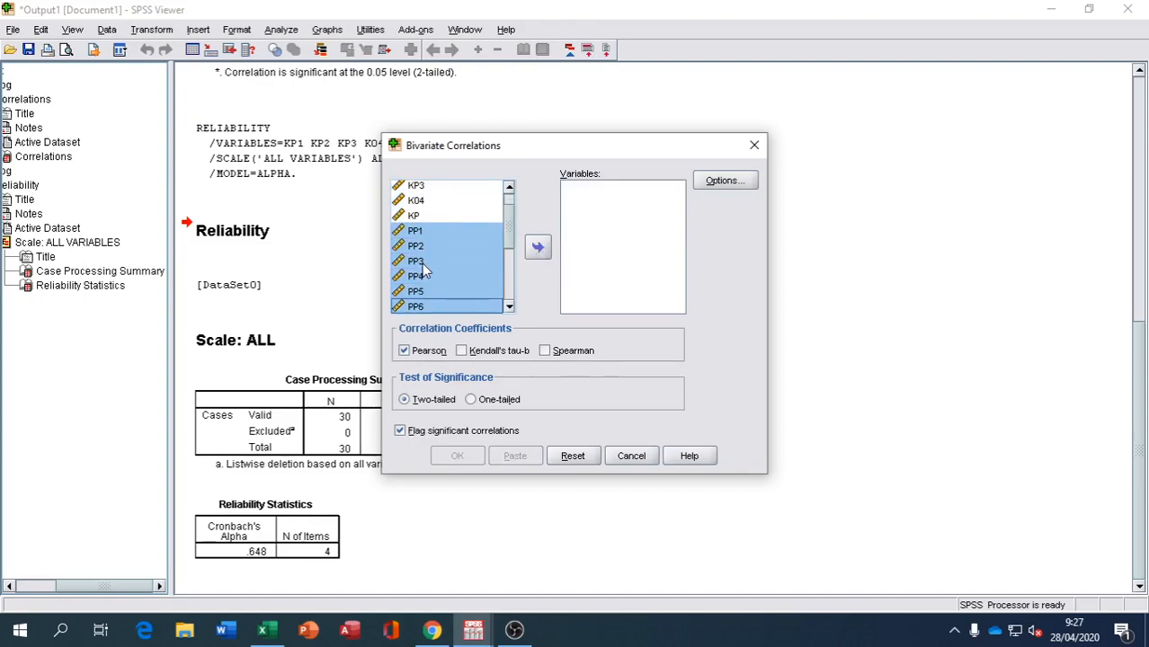
key("shift+Down")
left_click(538, 246)
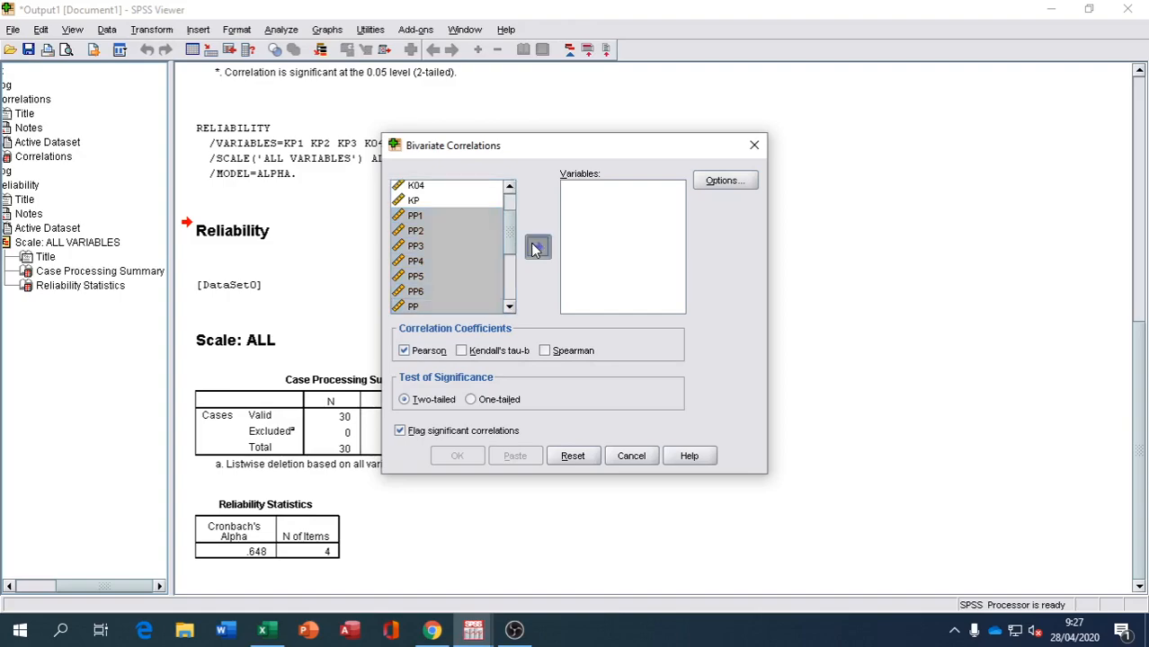
left_click(454, 455)
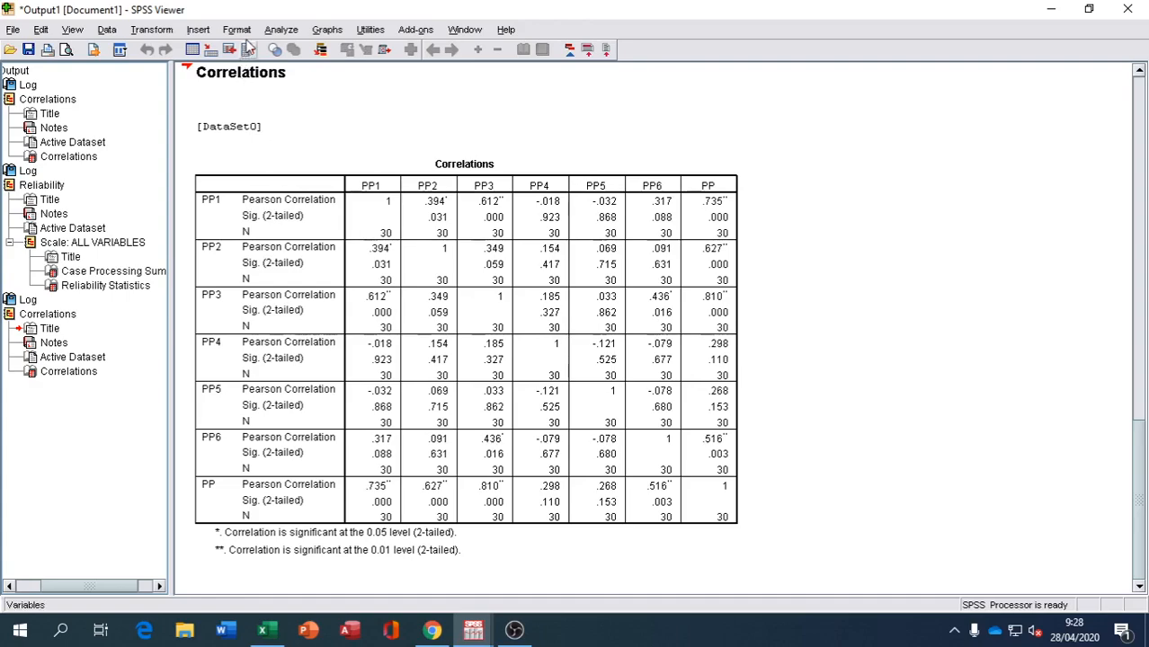
- Reopen the reliability analysis setup and remove KP1, KP2, KP3 and K04 from its items
left_click(276, 31)
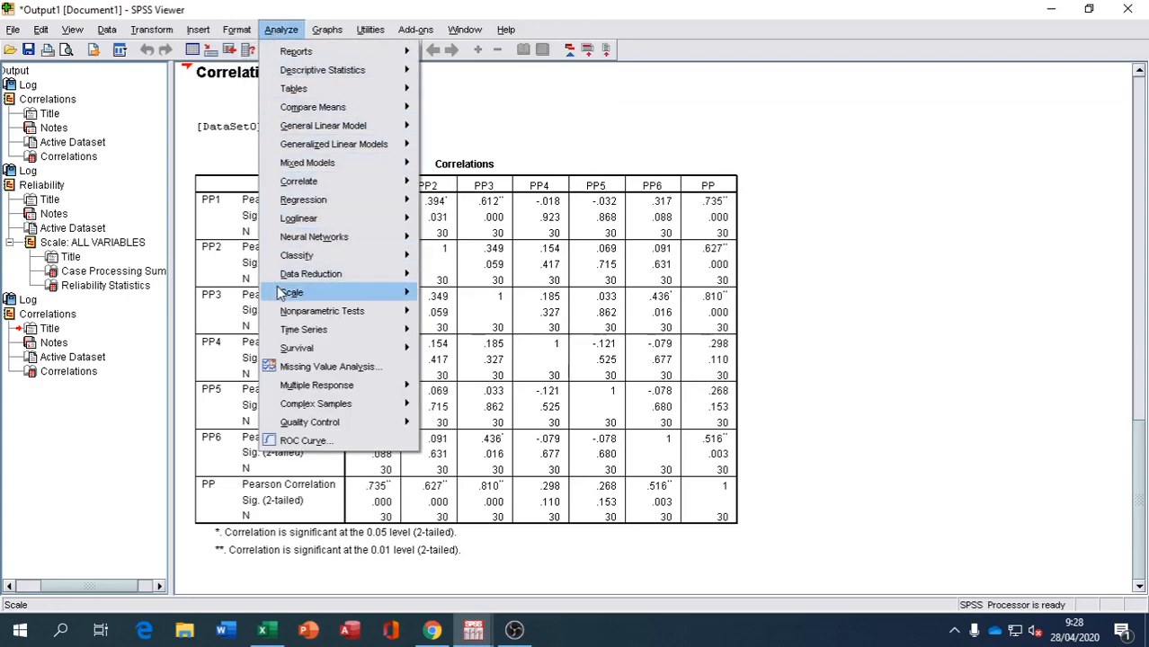
mouse_move(284, 294)
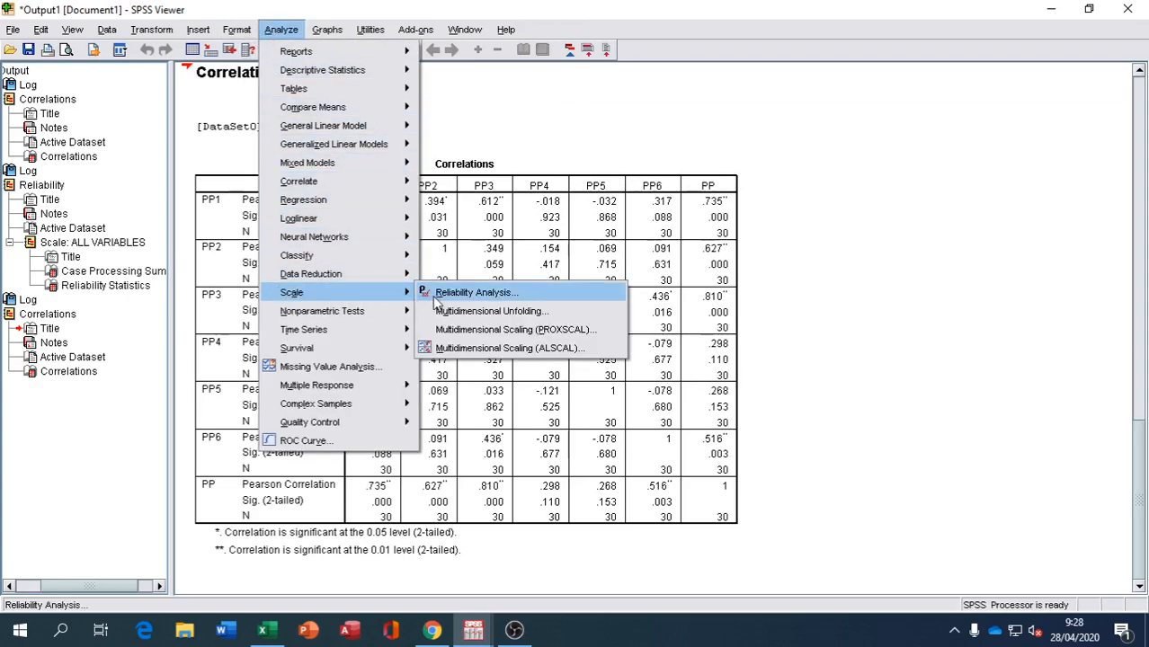
left_click(472, 293)
left_click(576, 229)
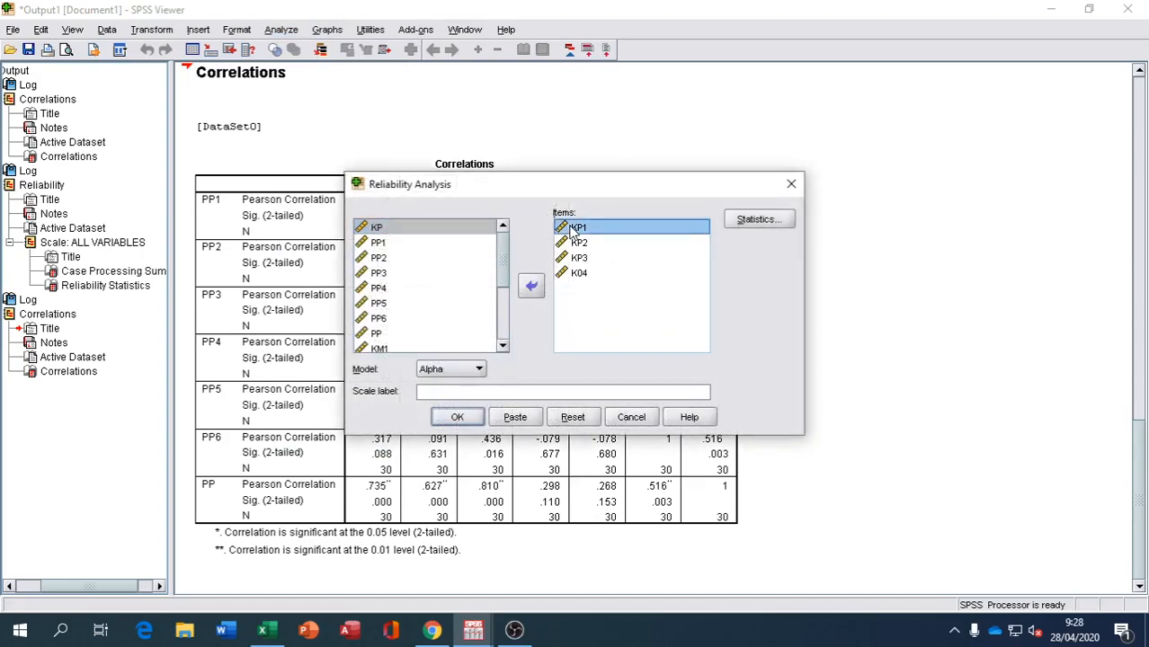
key("shift+Down")
key("shift+Down")
key("shift+Down")
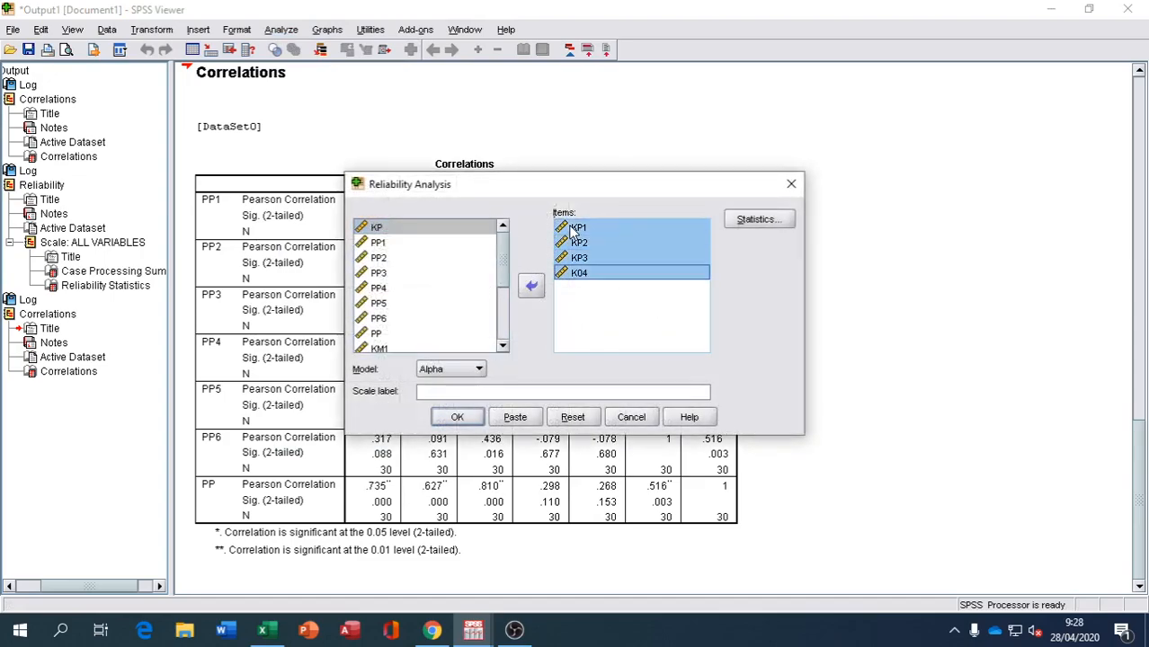
left_click(532, 289)
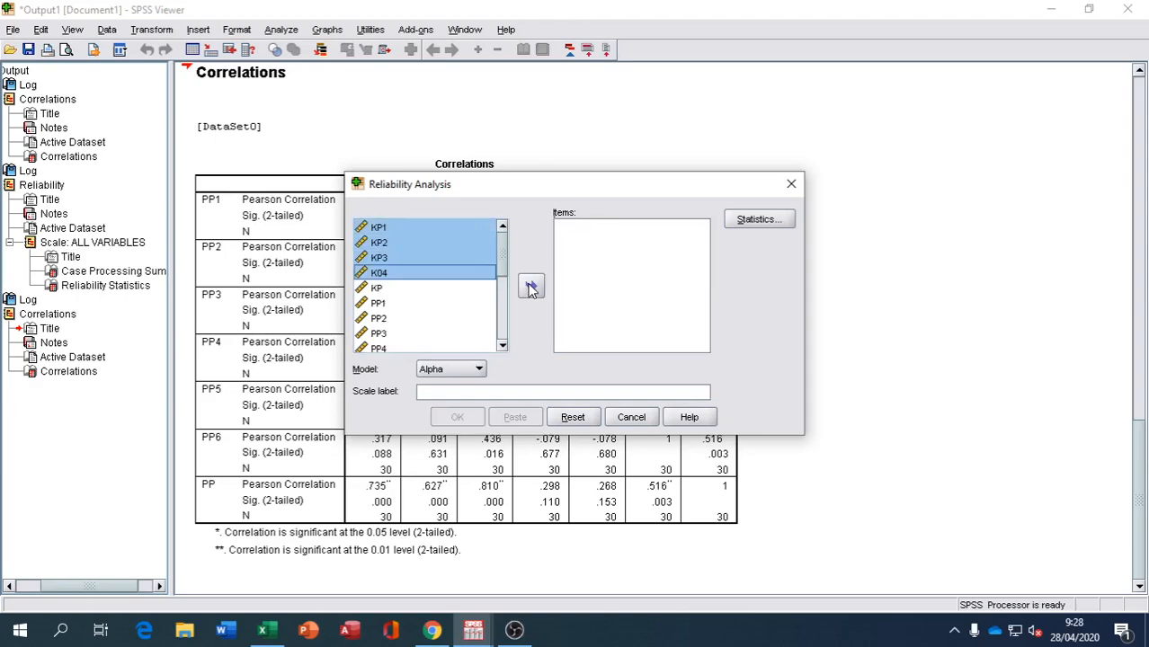
- Add PP1 through PP6 as the reliability analysis items, leaving out the total PP
left_click(502, 345)
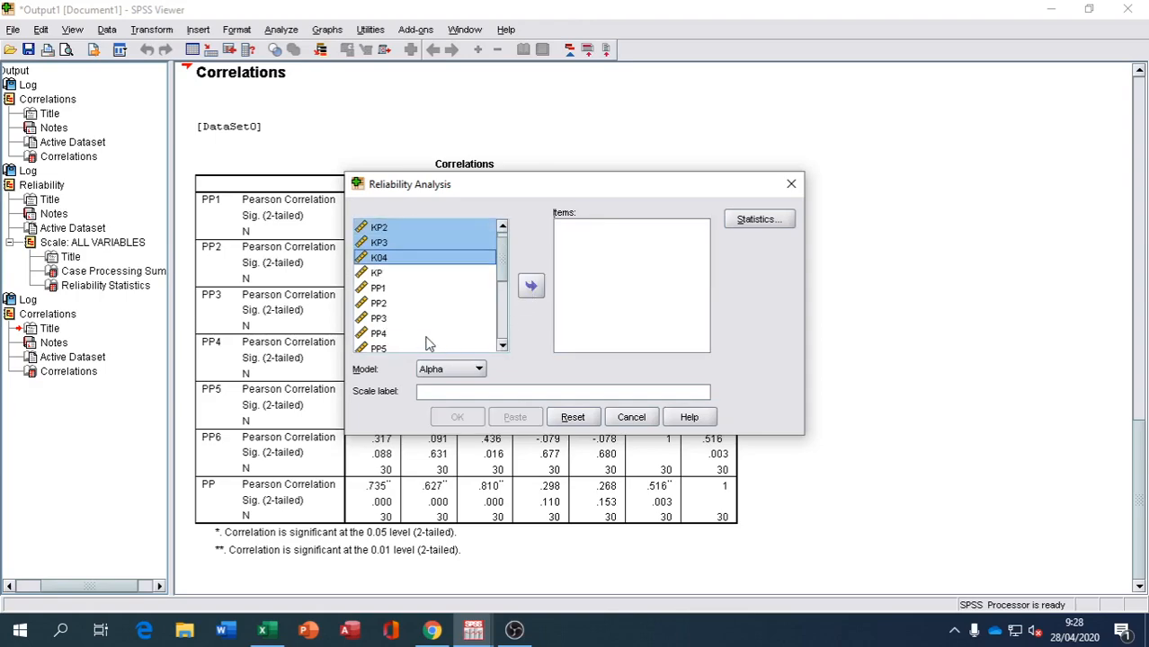
left_click(379, 289)
key("shift+Down")
key("shift+Down")
key("shift+Down")
key("shift+Down")
key("shift+Down")
key("shift+Down")
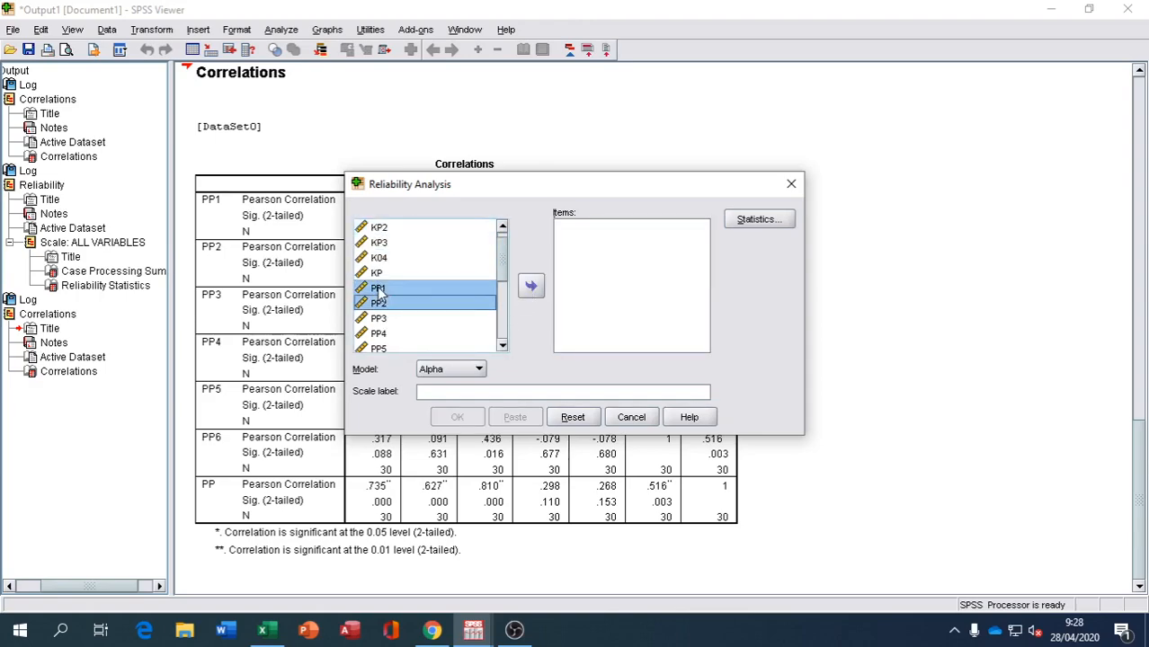
key("shift+Up")
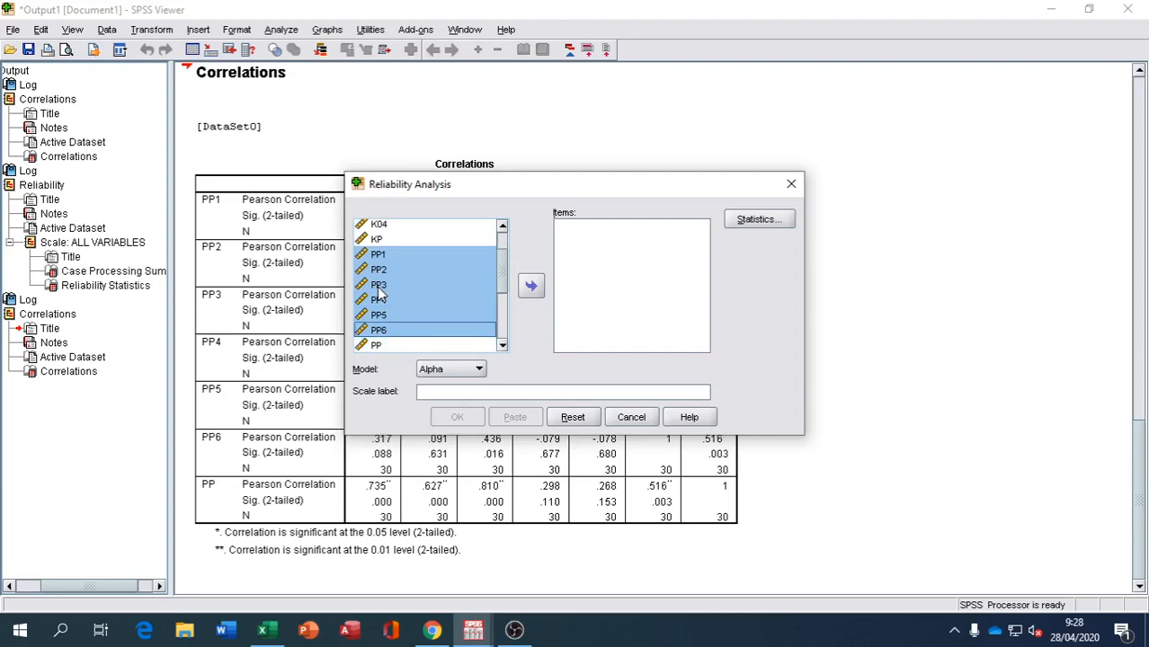
left_click(531, 286)
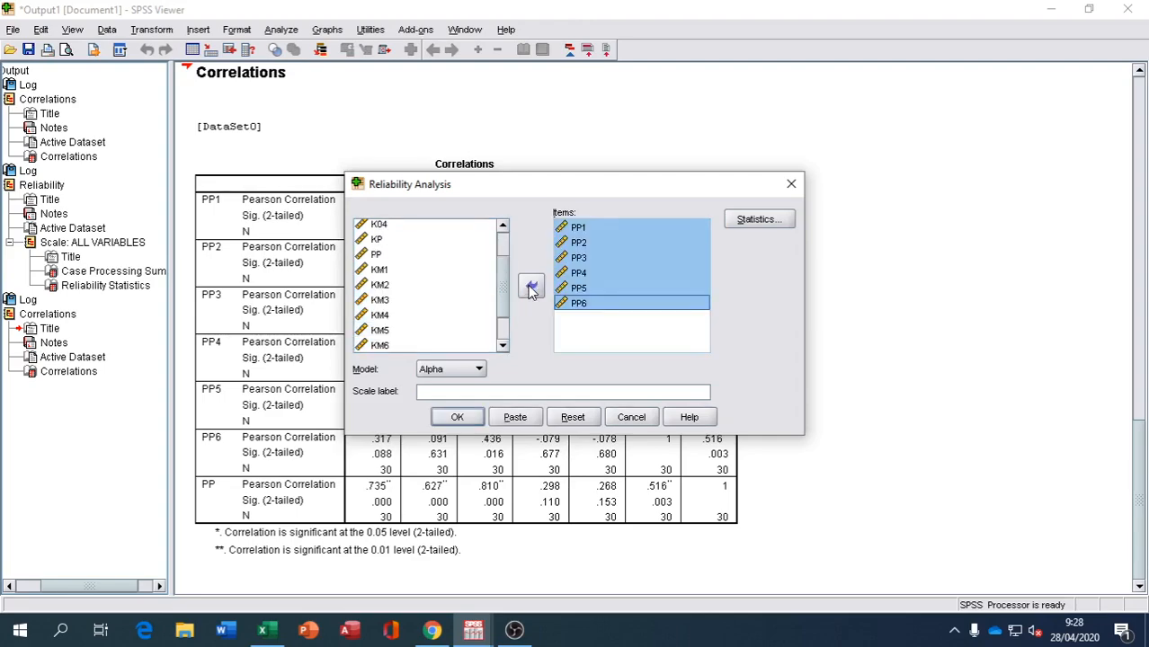
- Run the Alpha reliability analysis on items PP1 through PP6
left_click(458, 418)
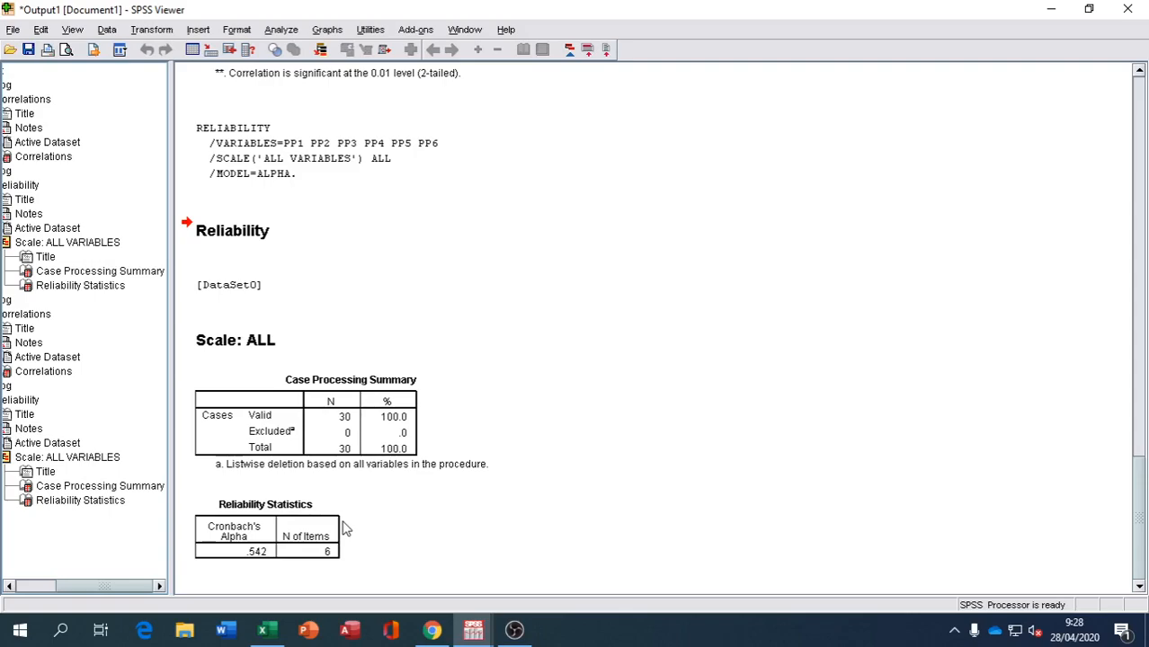
- Reopen the bivariate correlation setup and remove PP1 through PP6 and PP from its variables
left_click(279, 31)
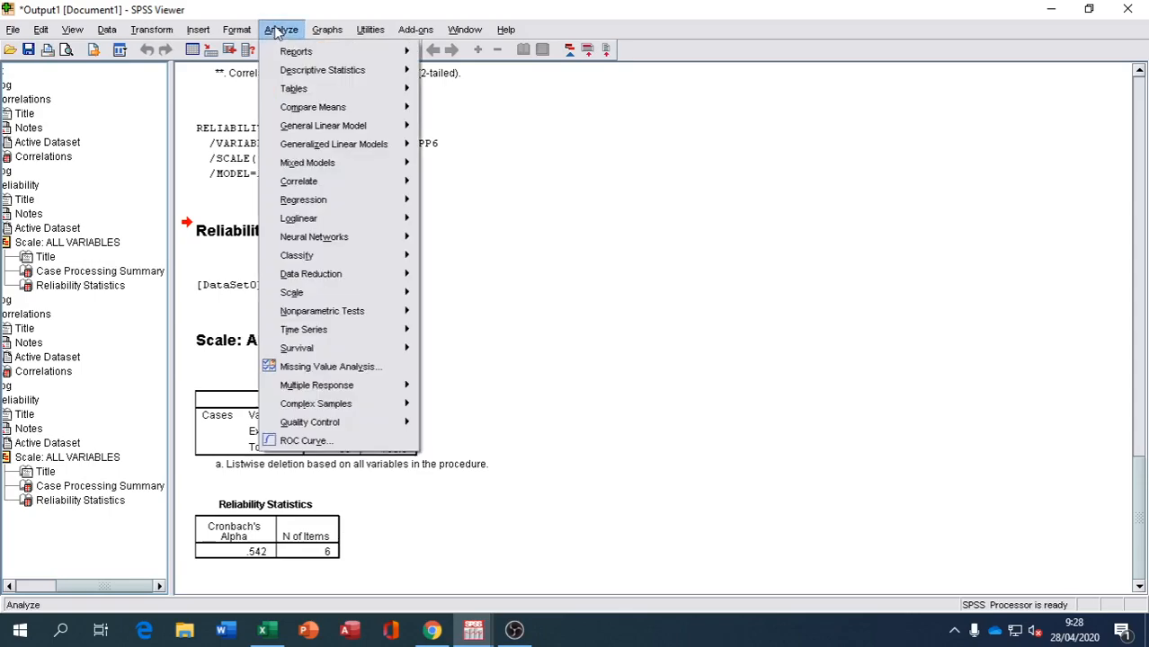
mouse_move(338, 184)
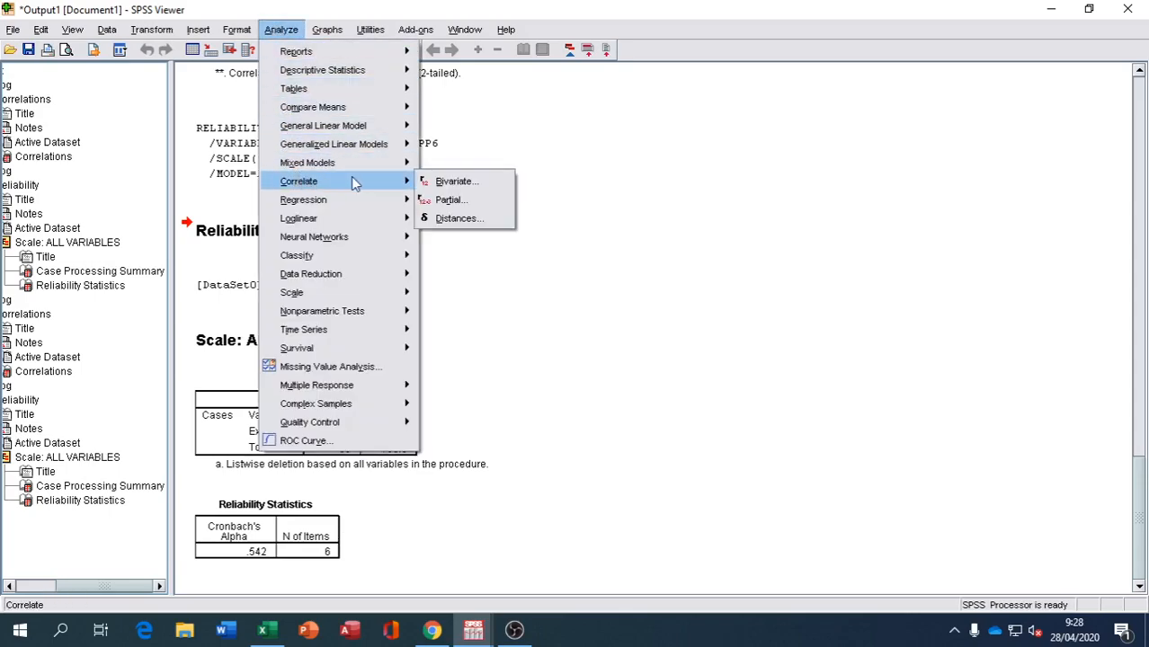
left_click(444, 180)
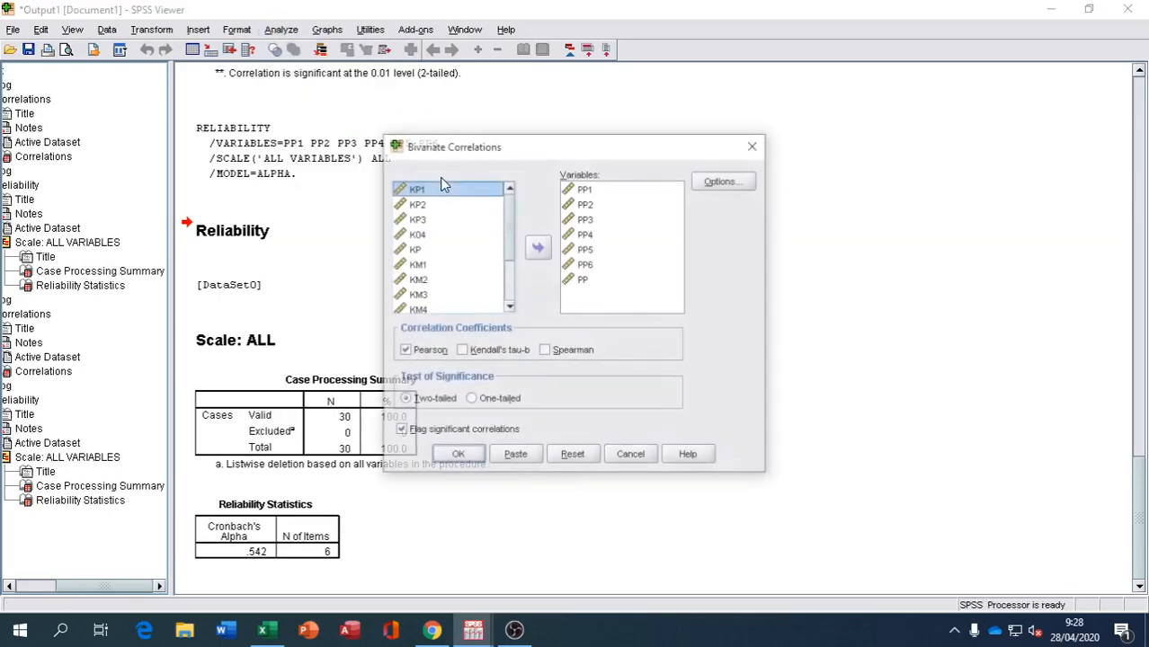
left_click(586, 189)
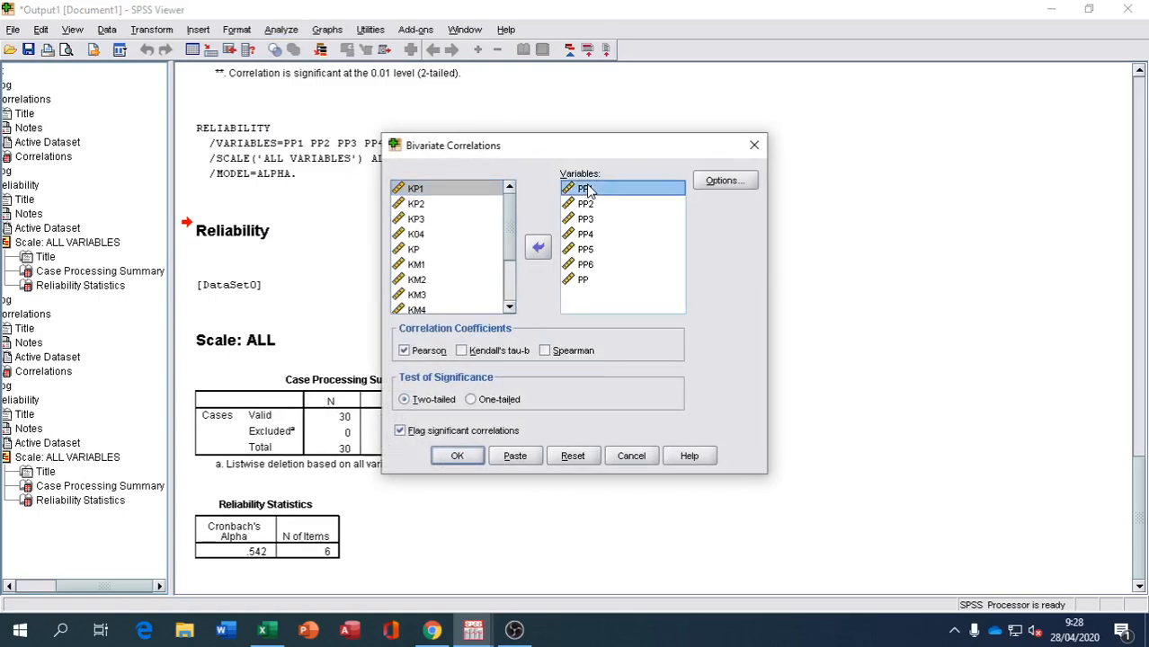
key("shift+Down")
key("shift+Down")
key("shift+Down")
key("shift+Down")
key("shift+Down")
key("shift+Down")
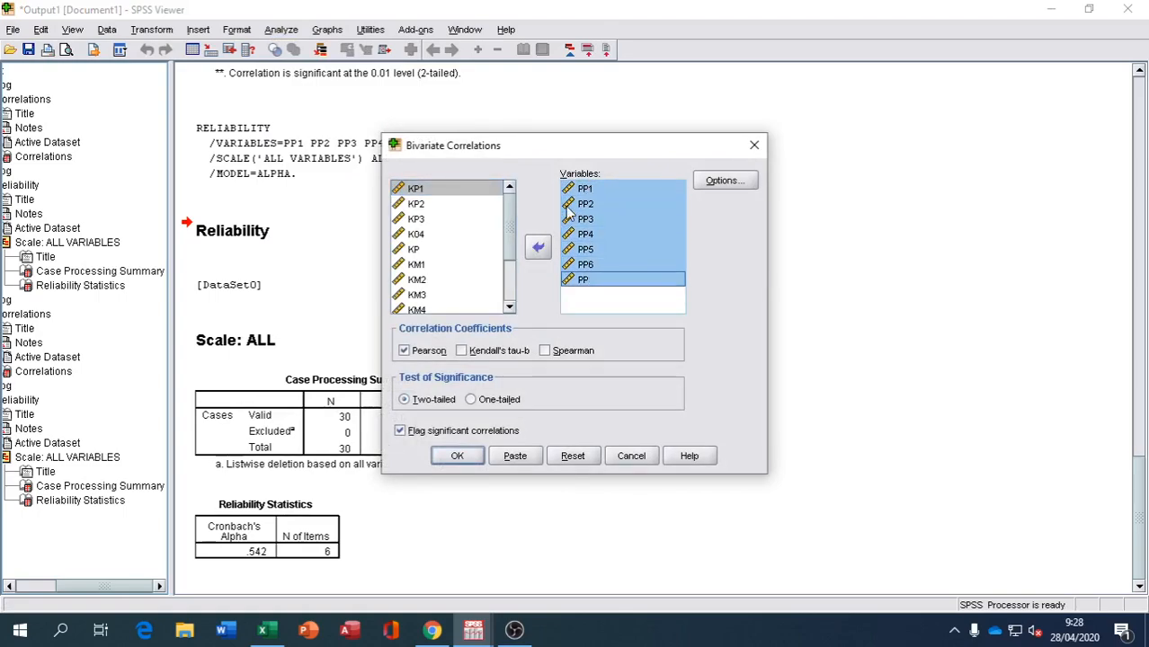
left_click(538, 247)
- Add KM1 through KM8 and KM as the correlation variables and run the two-tailed Pearson correlation
left_click(508, 308)
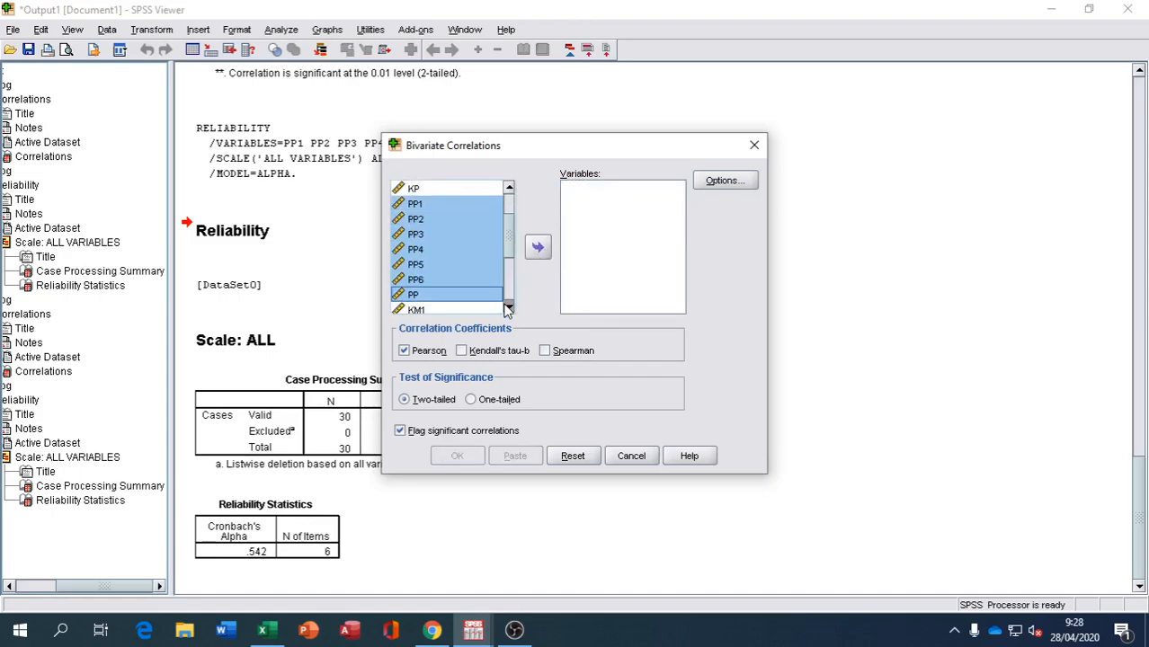
scroll(508, 308, "down", 3)
left_click(417, 205)
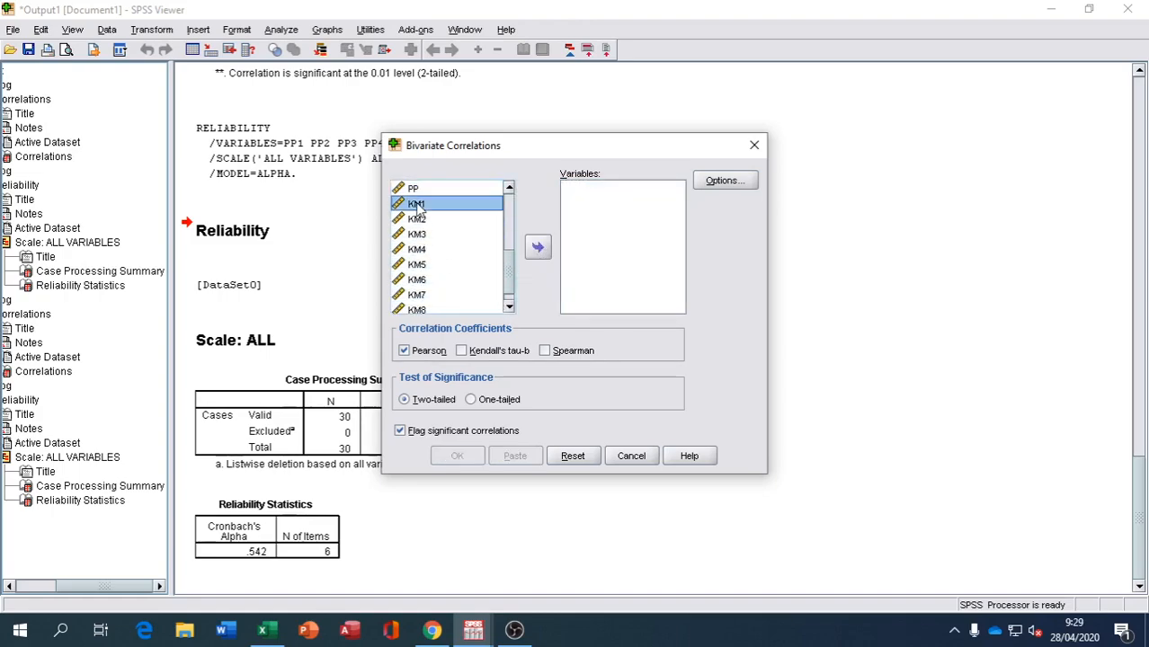
key("shift+Down")
key("shift+Down")
key("shift+Down")
key("shift+Down")
key("shift+Down")
key("shift+Down")
key("shift+Down")
key("shift+Down")
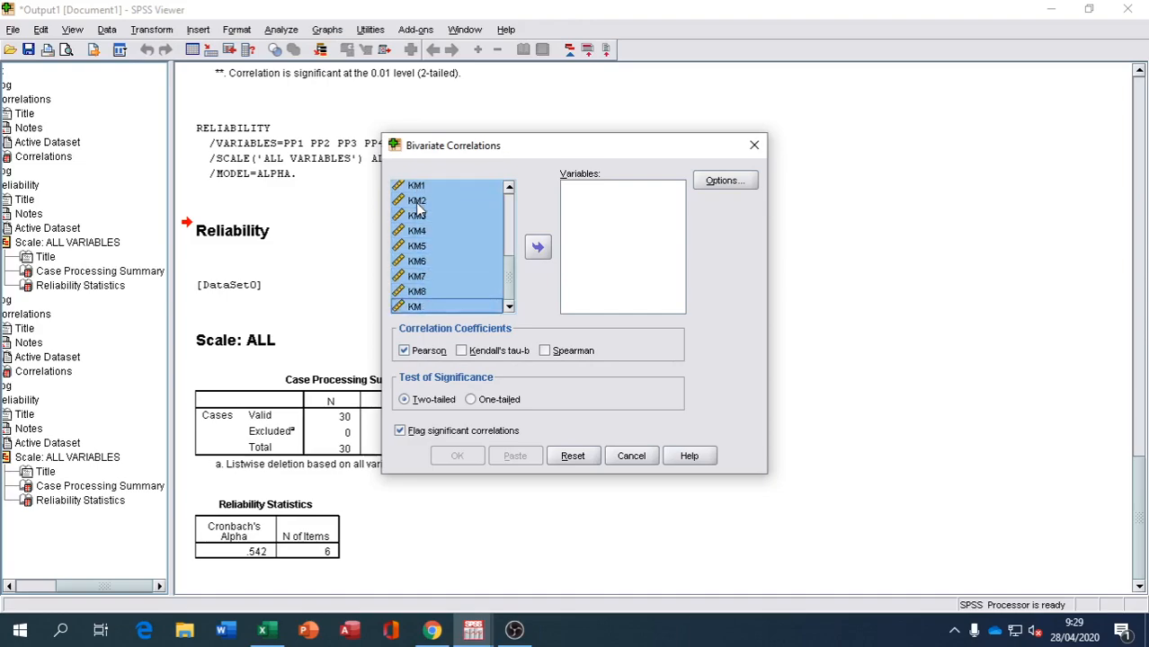
left_click(537, 247)
left_click(469, 456)
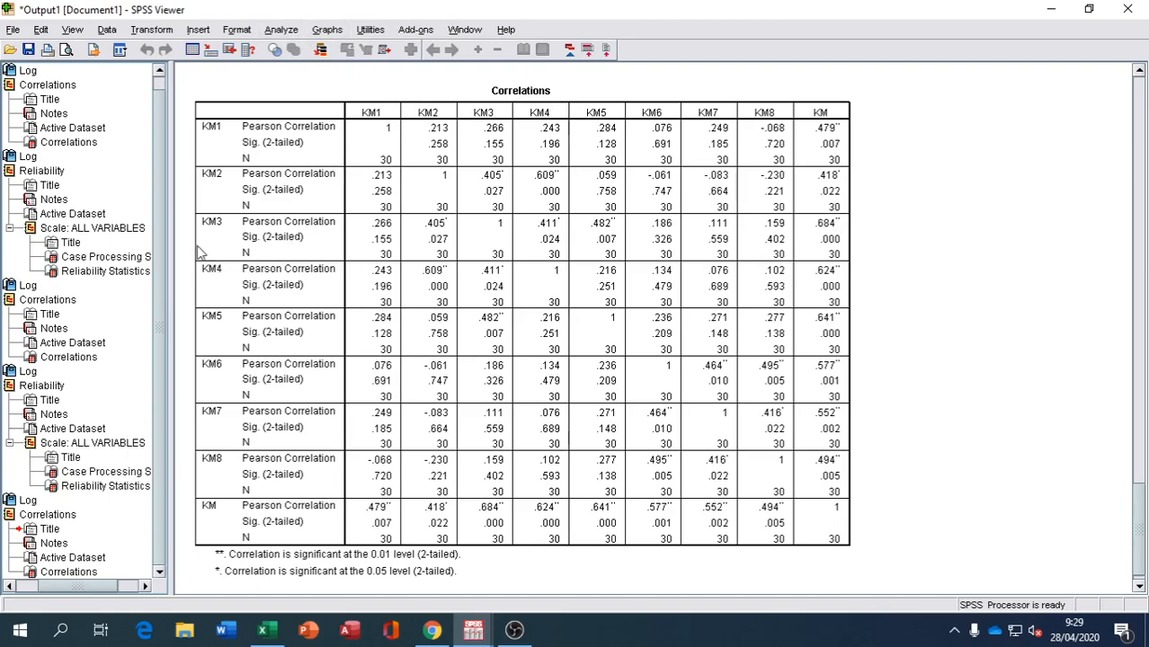
- Reopen the reliability analysis setup and remove PP1 through PP6 from its items
left_click(298, 26)
mouse_move(289, 294)
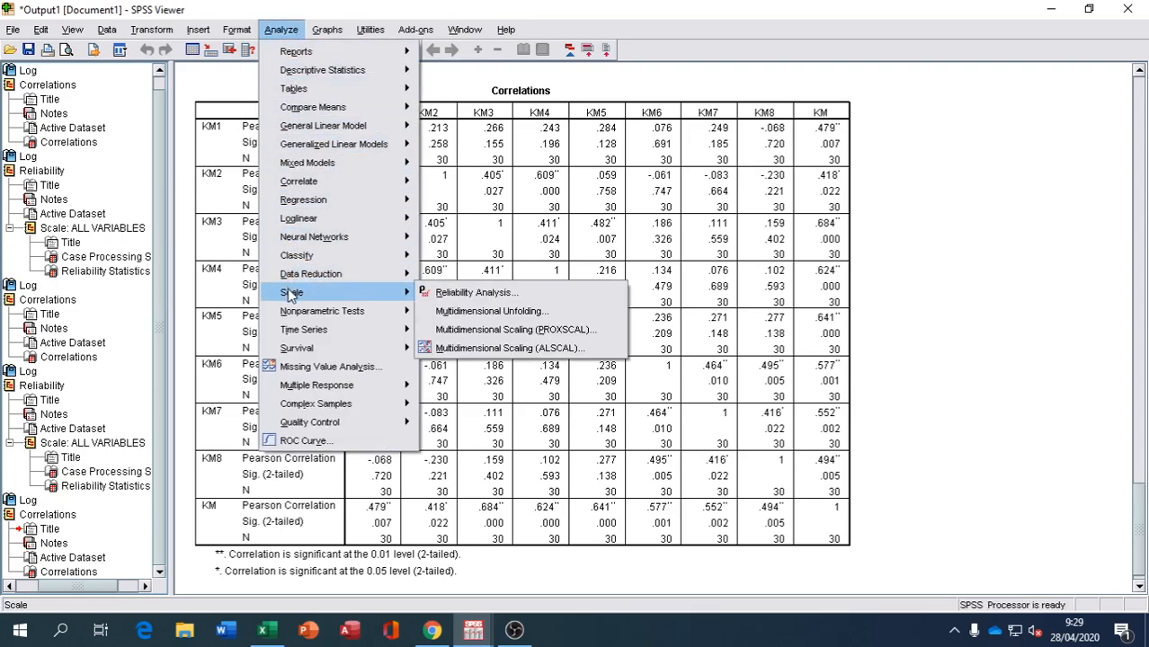
left_click(443, 296)
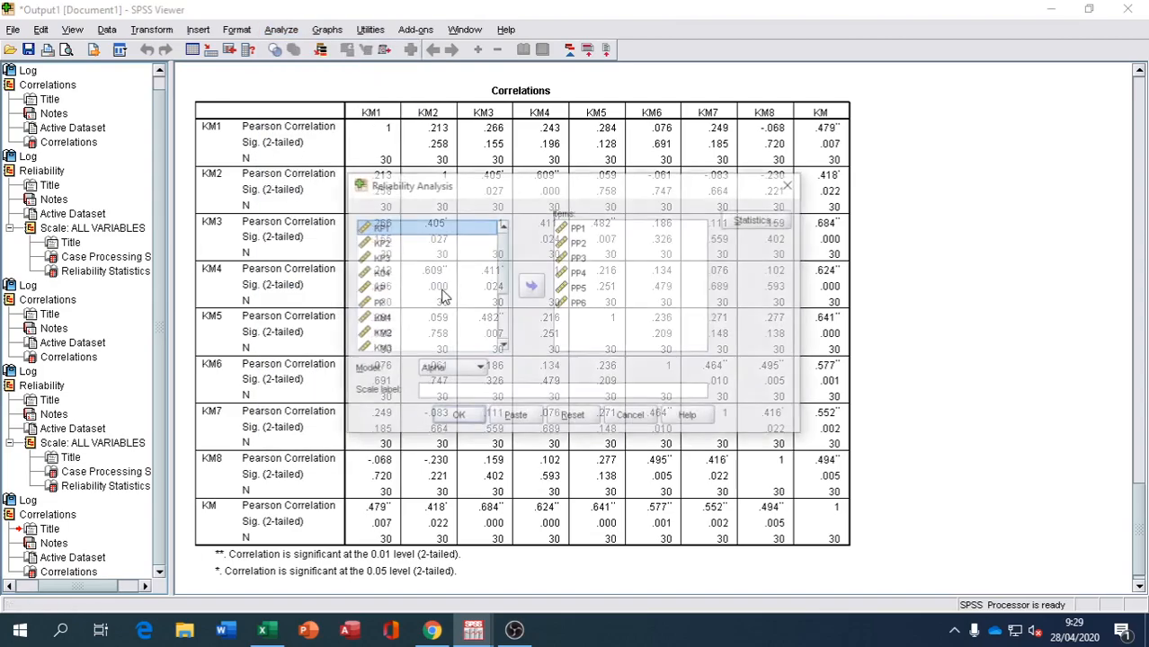
left_click(581, 230)
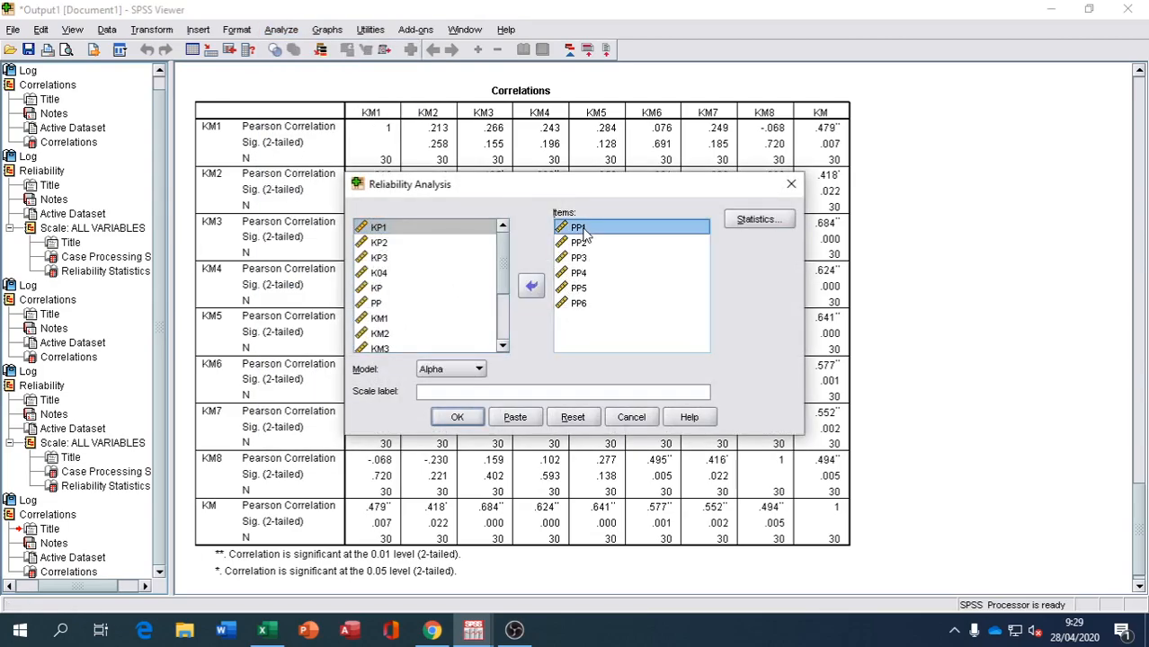
key("shift+Down")
key("shift+Down")
key("shift+Down")
key("shift+Down")
key("shift+Down")
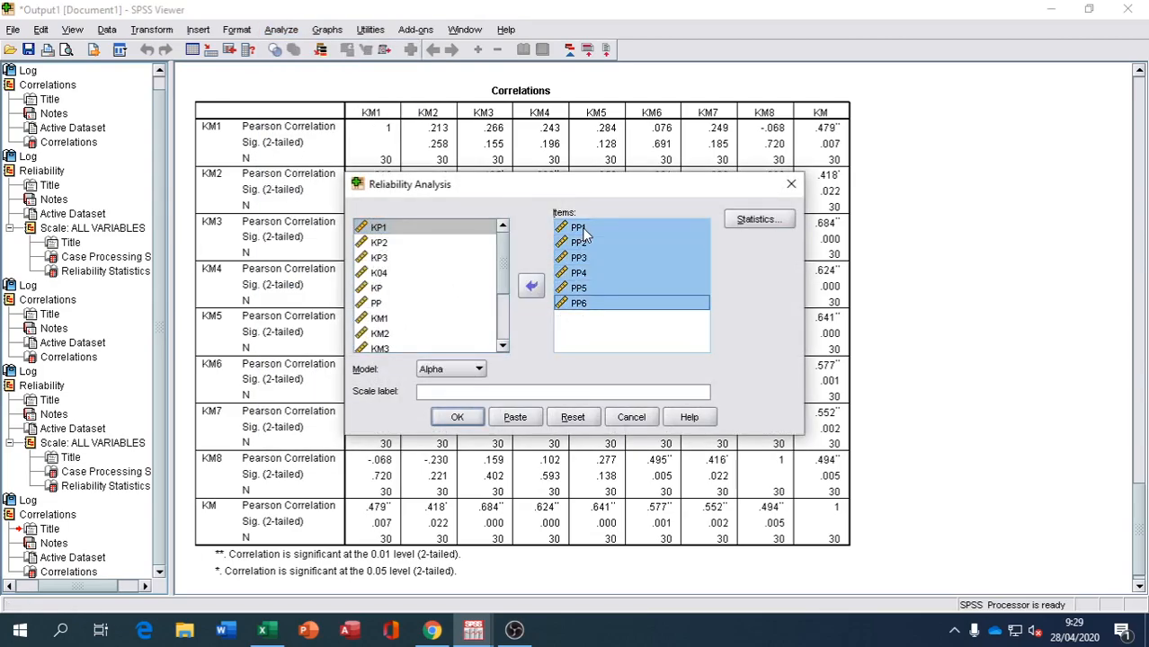
left_click(531, 285)
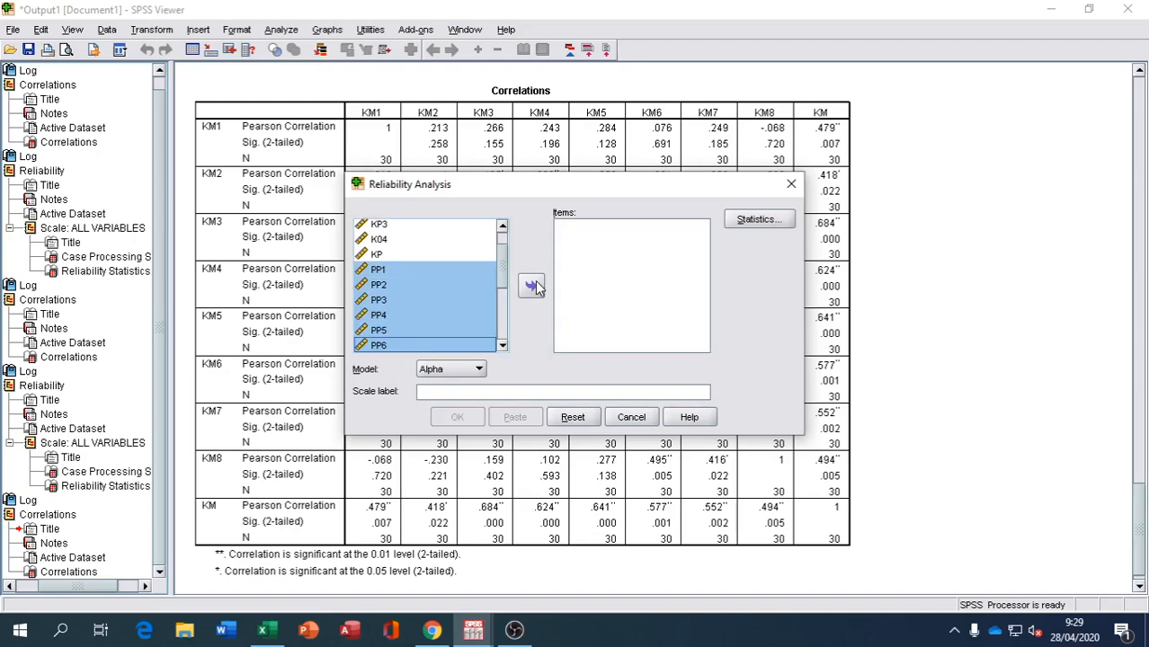
- Add KM1 through KM8 as the reliability items, leaving out the total KM, and run the Alpha model analysis
left_click(503, 344)
left_click(504, 345)
left_click(504, 344)
left_click(504, 344)
left_click(503, 344)
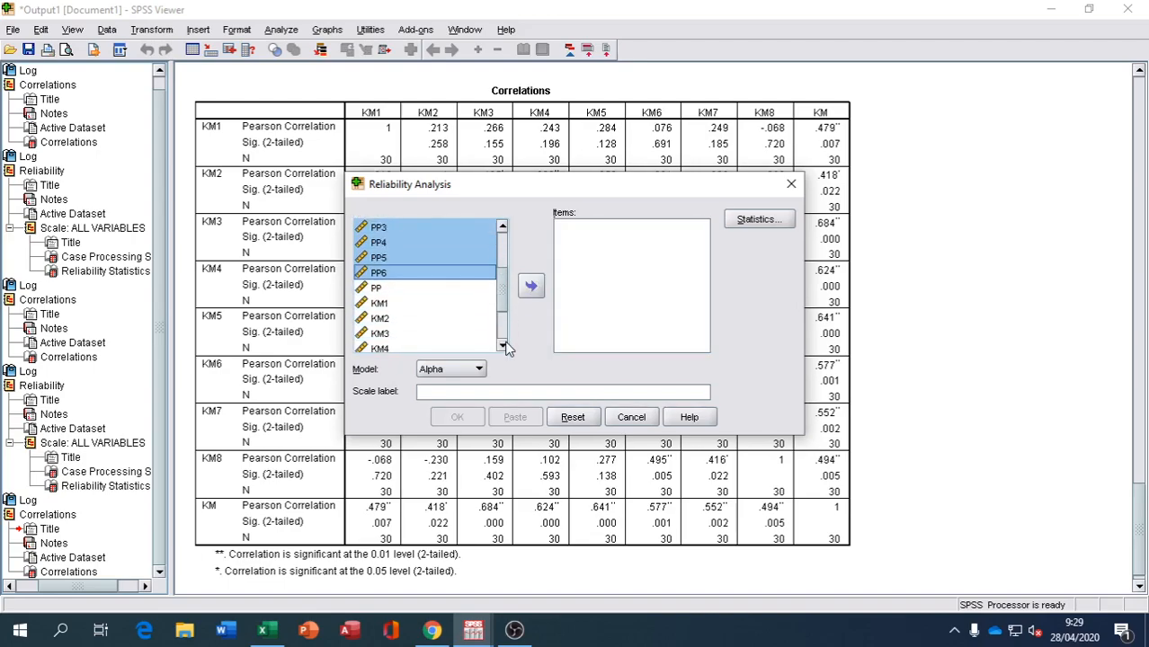
left_click(379, 304)
key("shift+Down")
key("shift+Down")
key("shift+Down")
key("shift+Down")
key("shift+Down")
key("shift+Down")
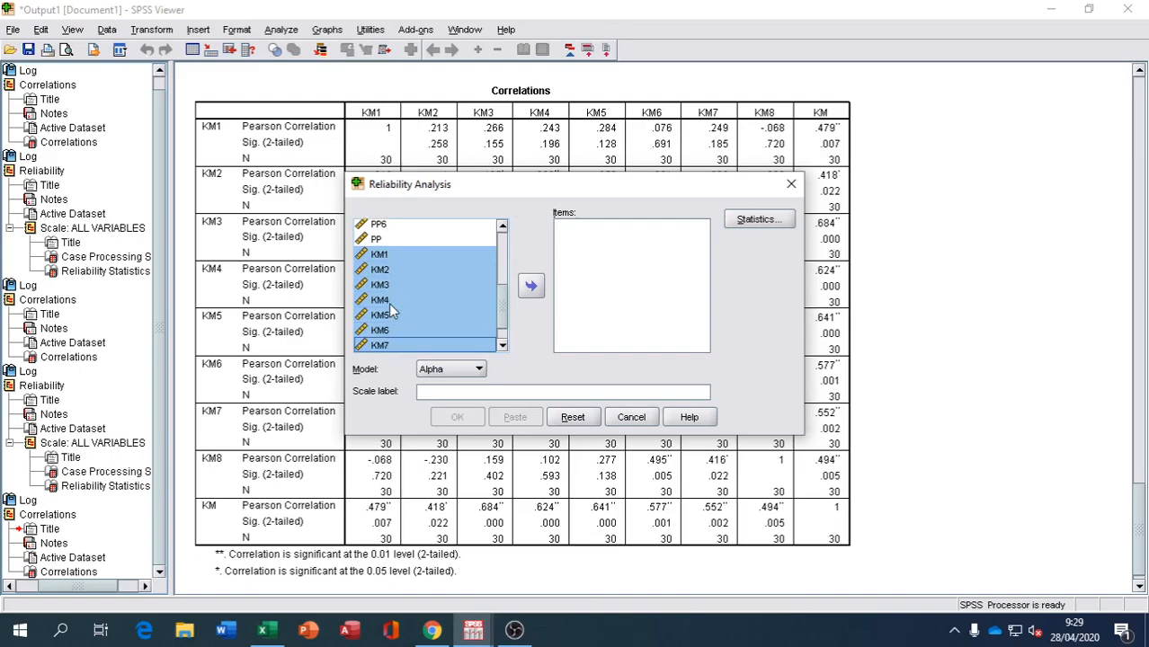
key("shift+Down")
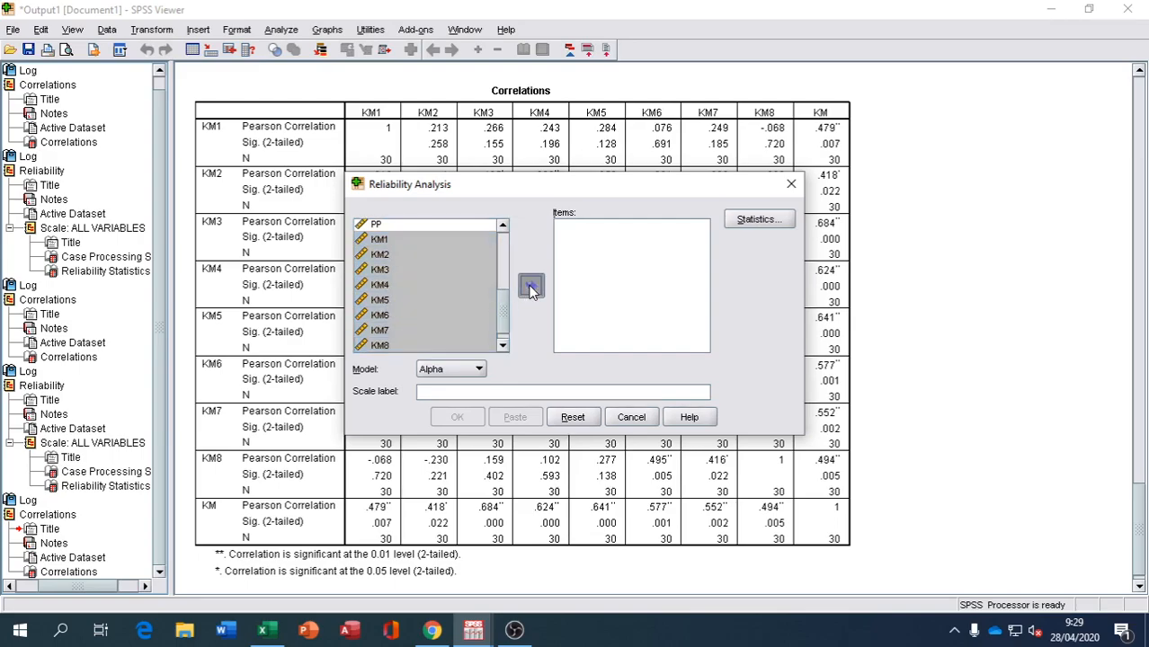
left_click(530, 285)
left_click(468, 416)
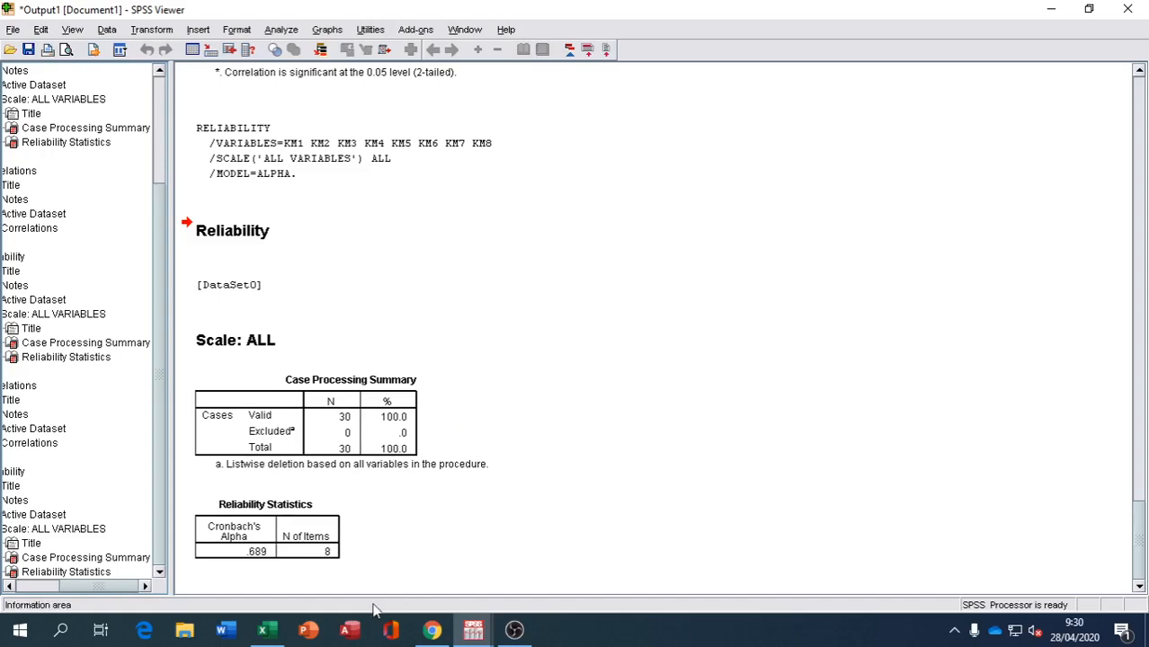
- Switch to the Excel workbook and, on the UJI KUALITAS DATA sheet, extend the red oval over the KP column down to enclose the KP4 values
left_click(263, 632)
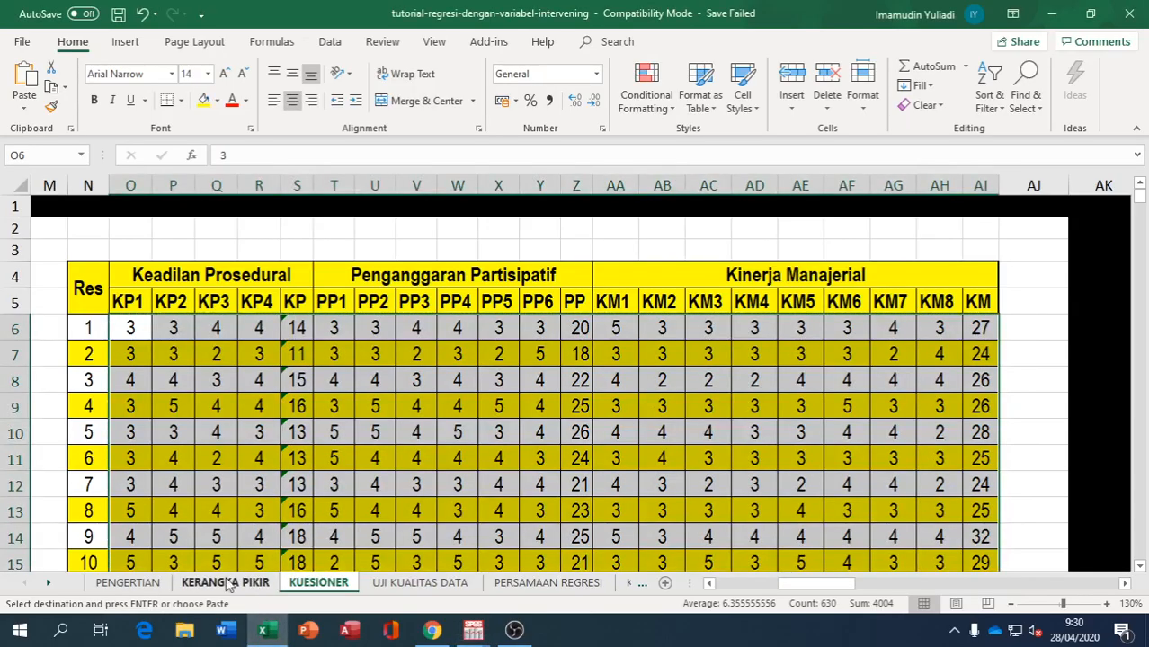
left_click(225, 582)
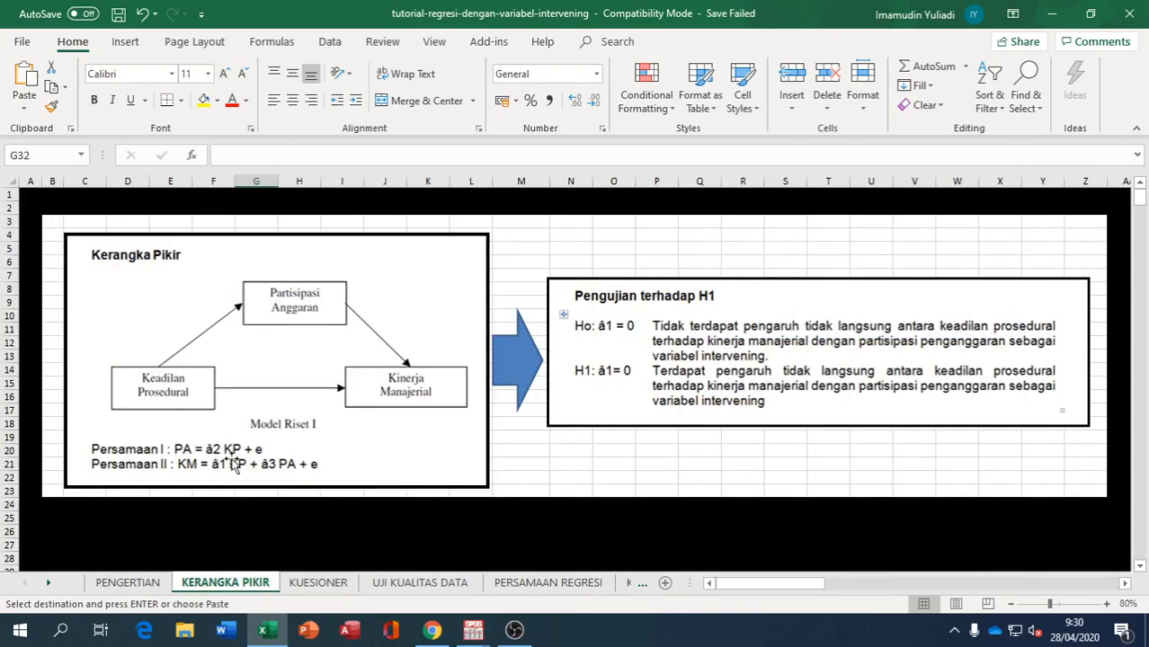
left_click(409, 584)
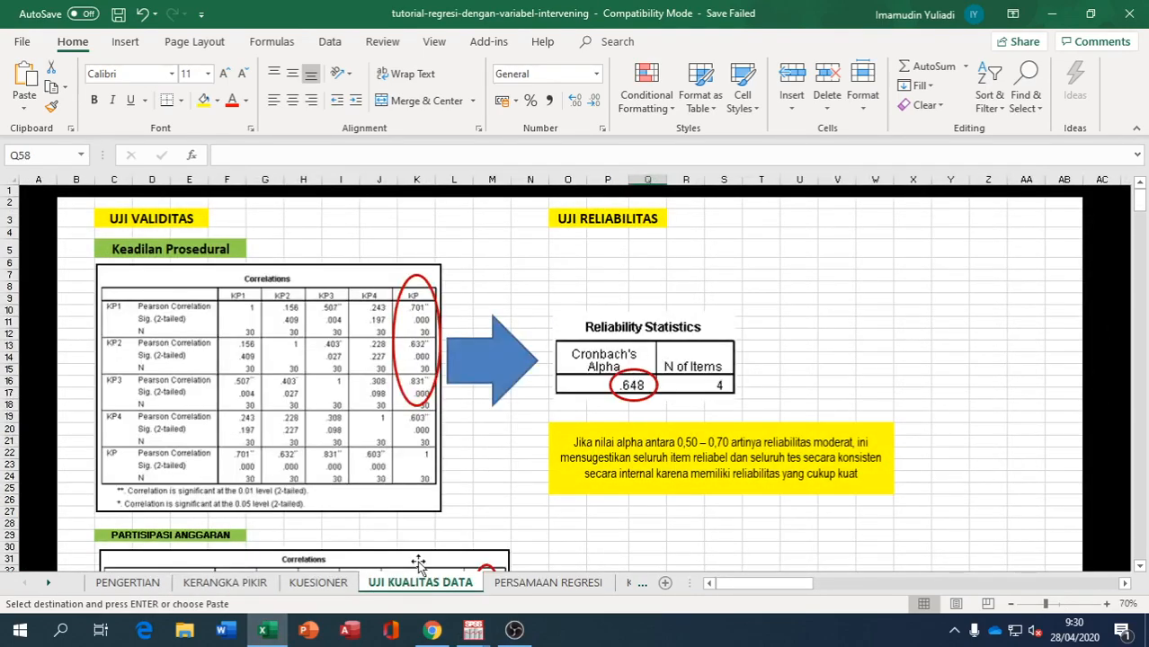
left_click(421, 399)
left_click_drag(416, 405, 415, 452)
- Examine the correlation tables and Cronbach's Alpha results for Keadilan Prosedural, Partisipasi Anggaran and Kinerja Manajerial
scroll(454, 464, "down", 6)
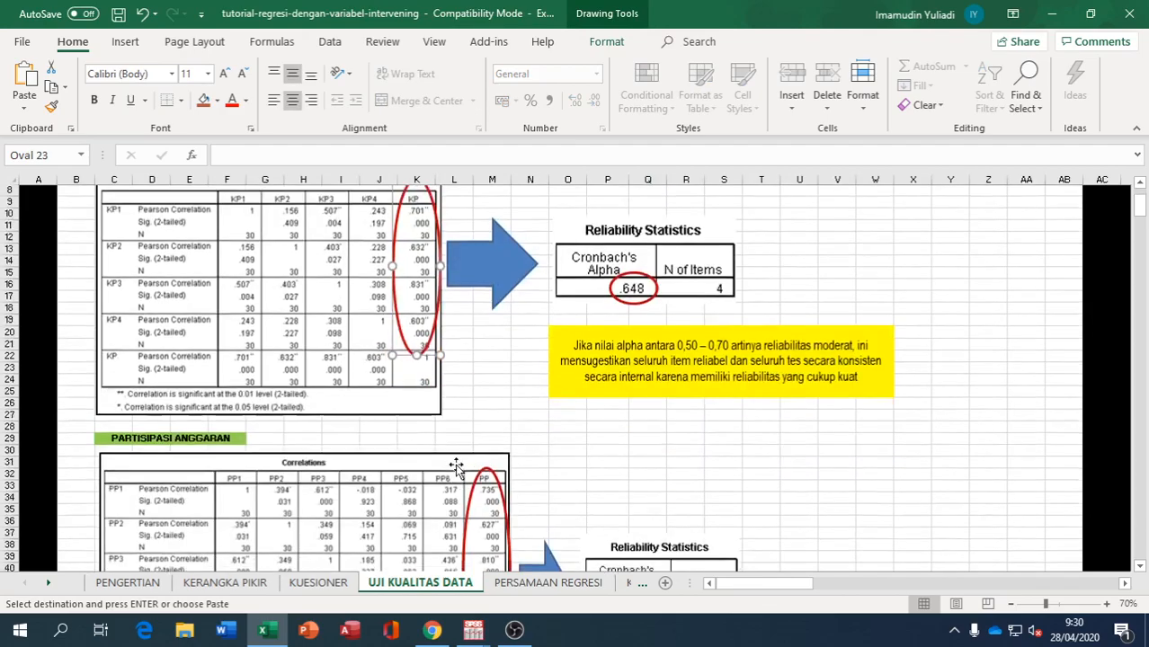
scroll(576, 387, "up", 3)
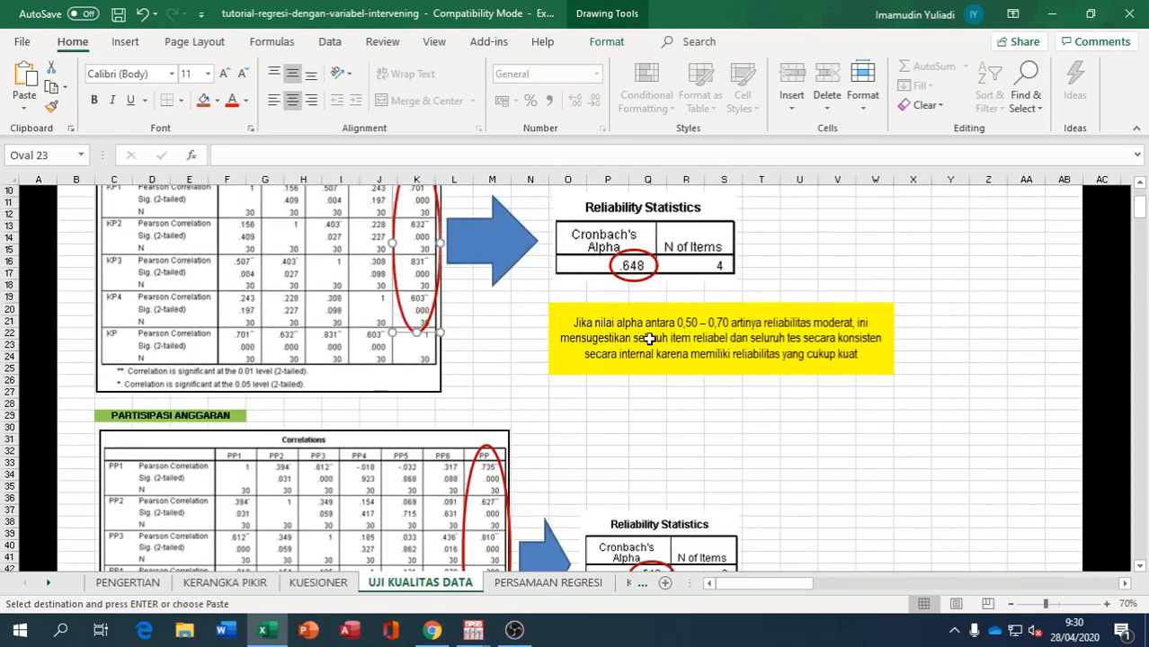
scroll(649, 339, "up", 1)
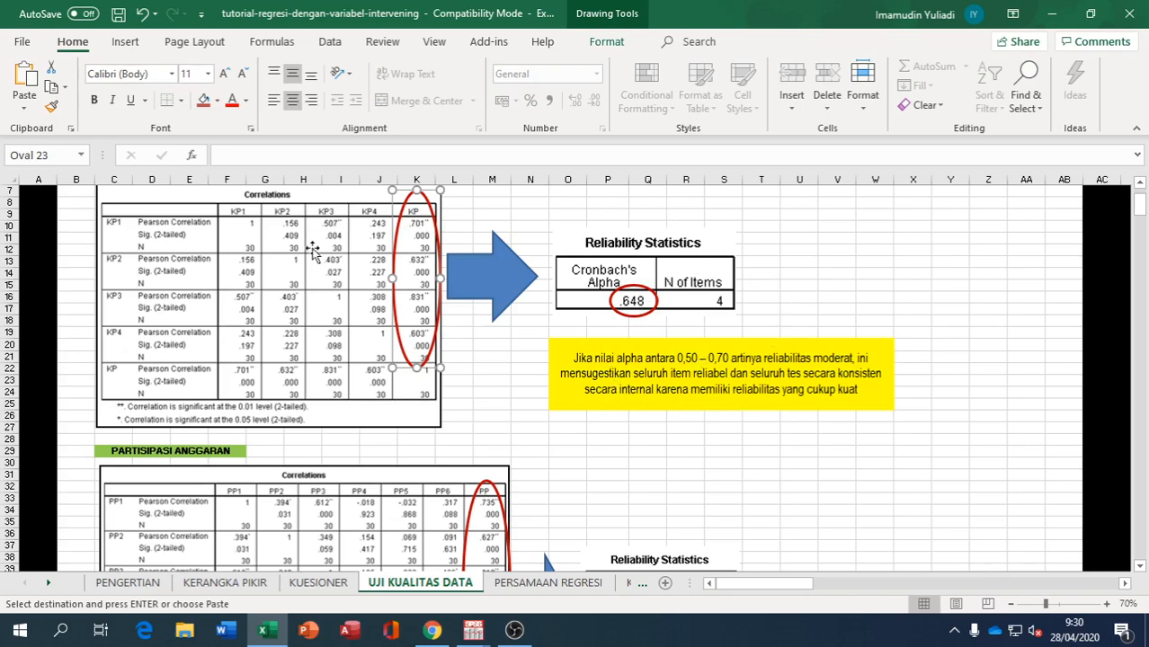
scroll(313, 253, "up", 1)
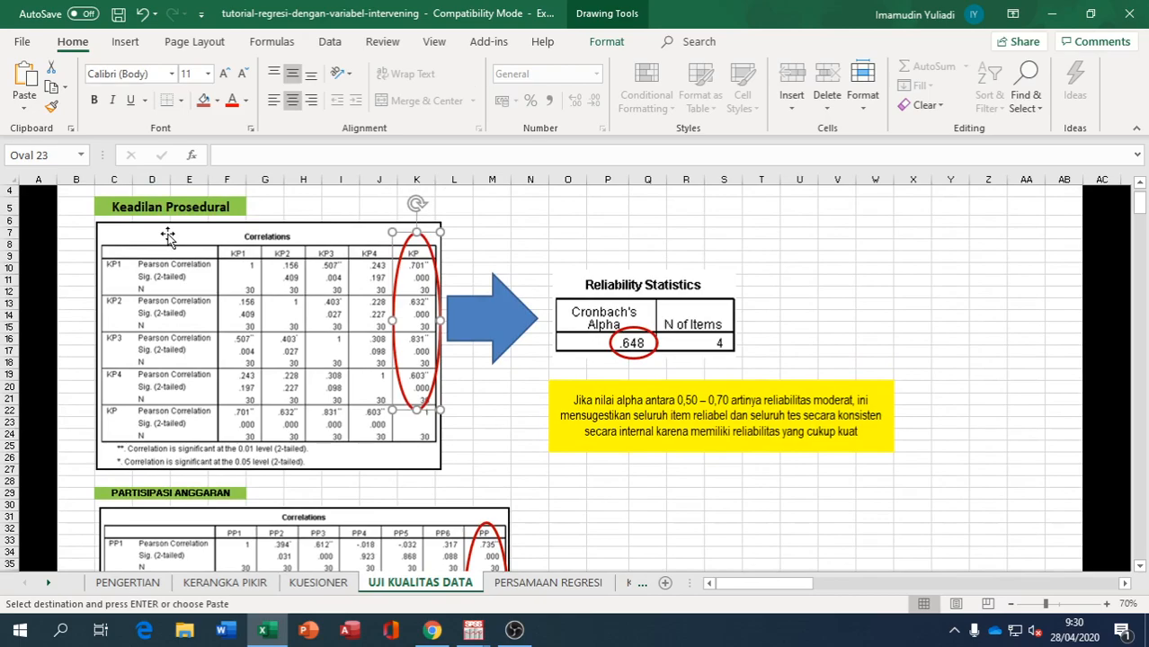
scroll(166, 236, "down", 1)
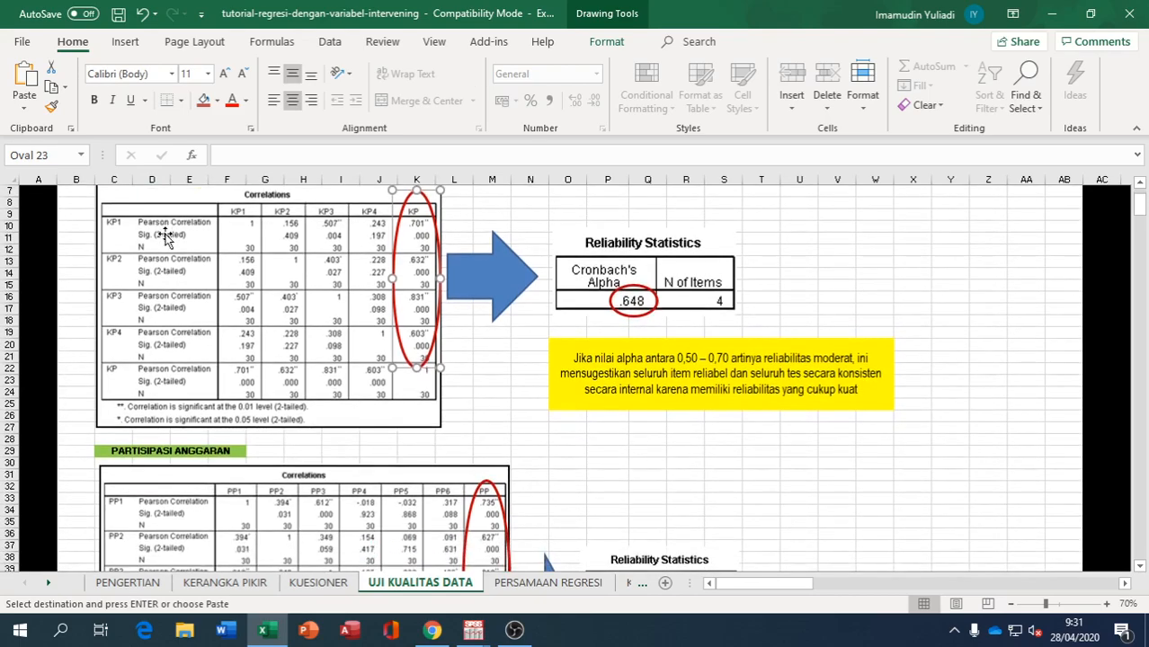
scroll(166, 236, "down", 4)
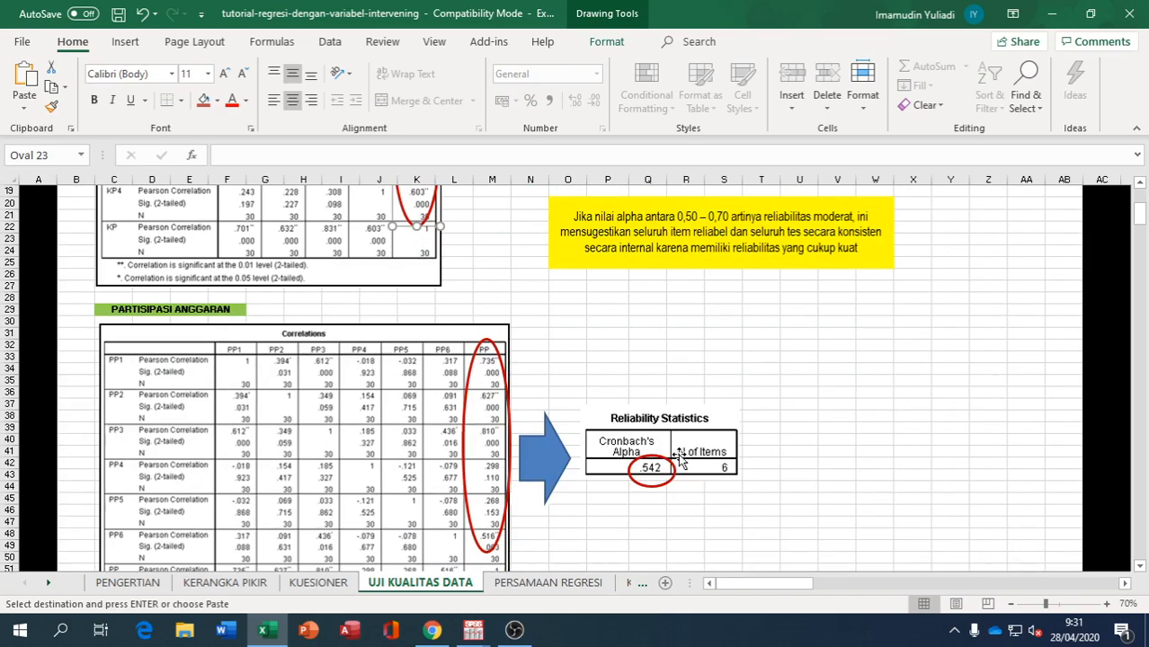
scroll(679, 458, "down", 8)
scroll(676, 456, "down", 2)
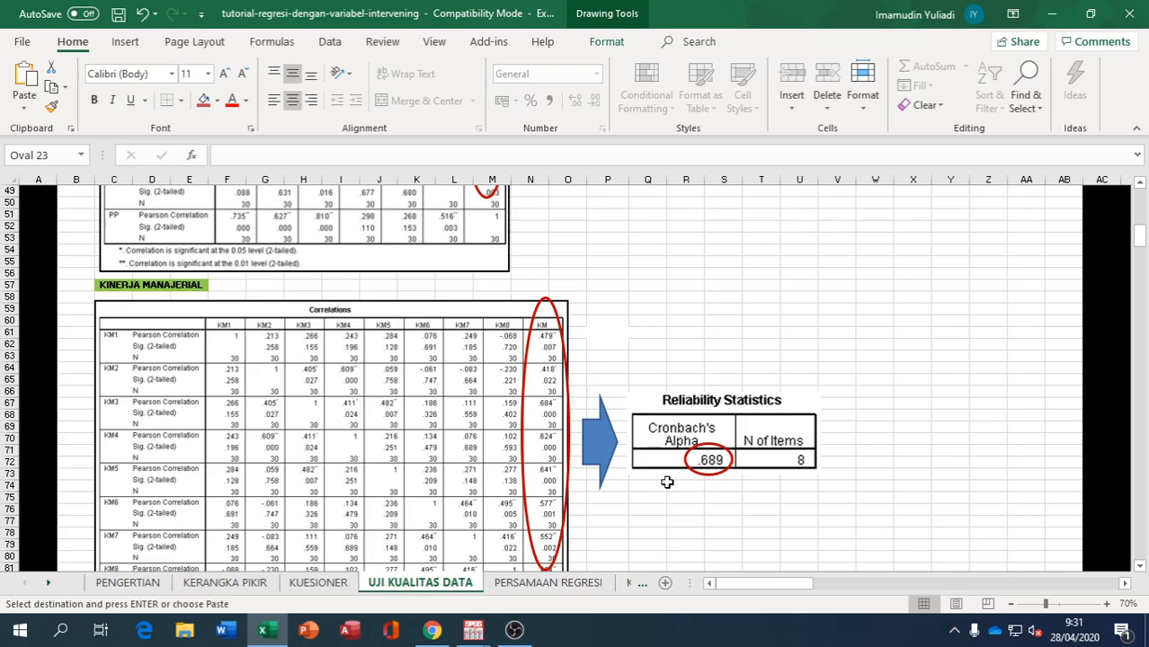
- Switch to the SPSS Data Editor and set up a linear regression with PP as dependent and KP as independent variable
left_click(473, 632)
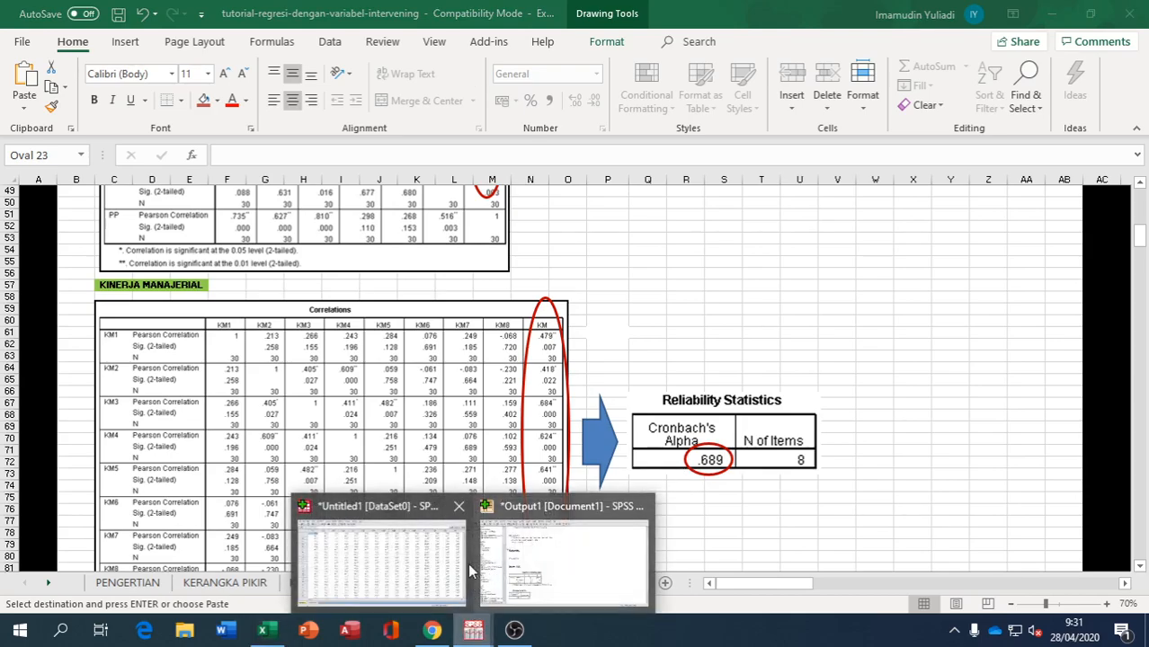
left_click(445, 555)
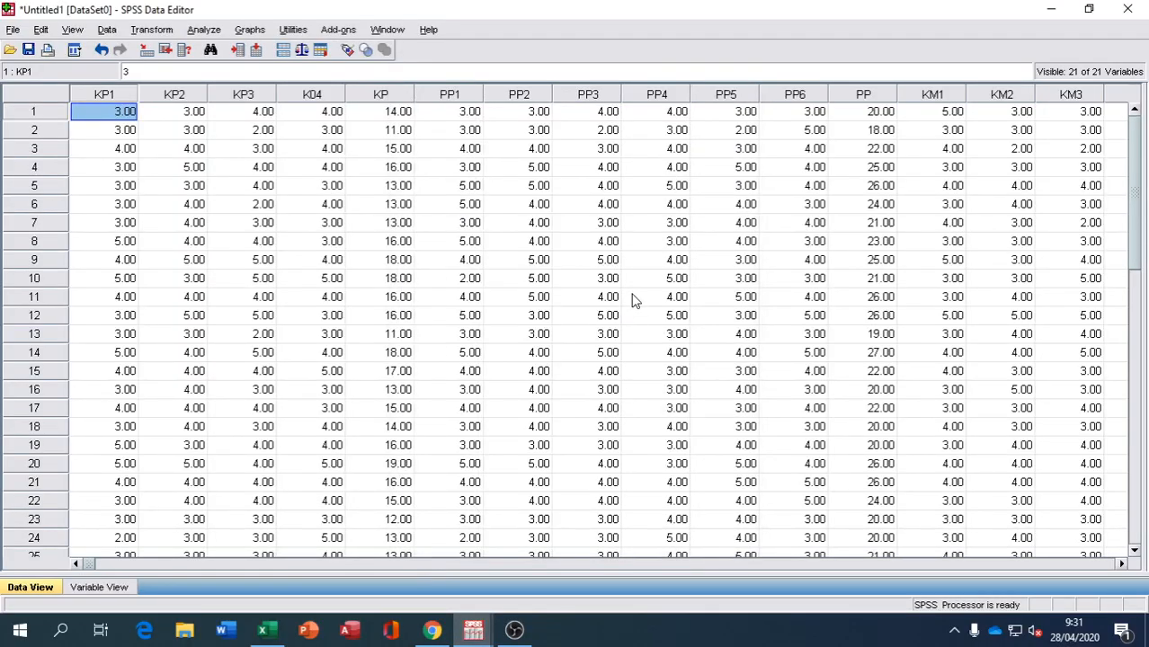
left_click(214, 31)
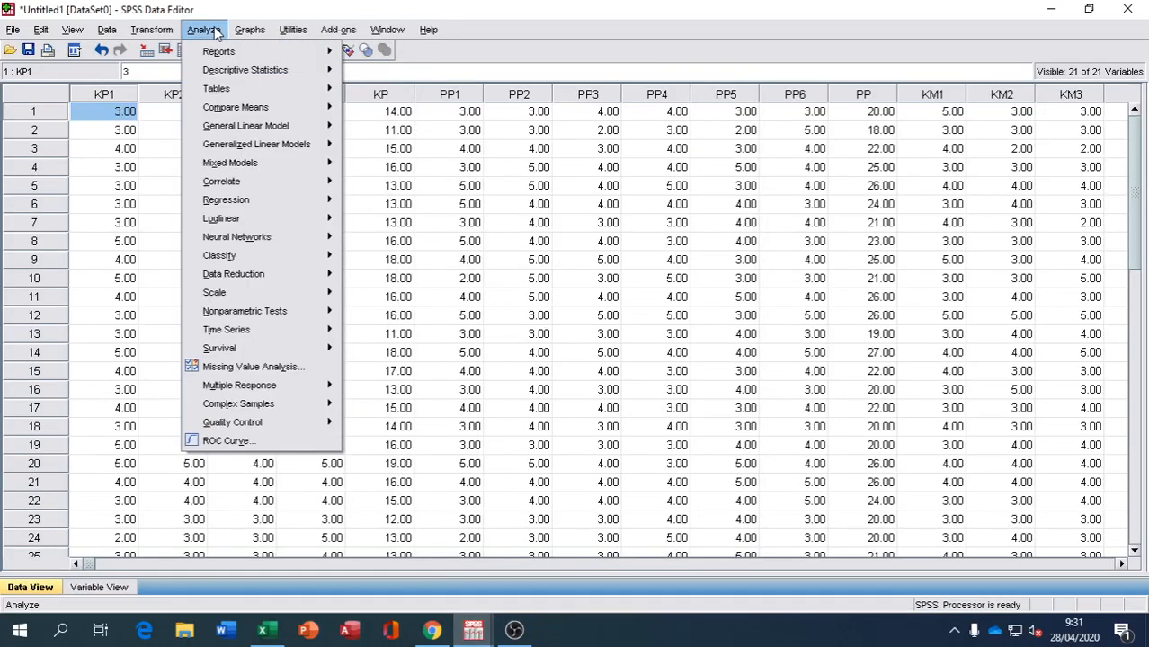
mouse_move(223, 187)
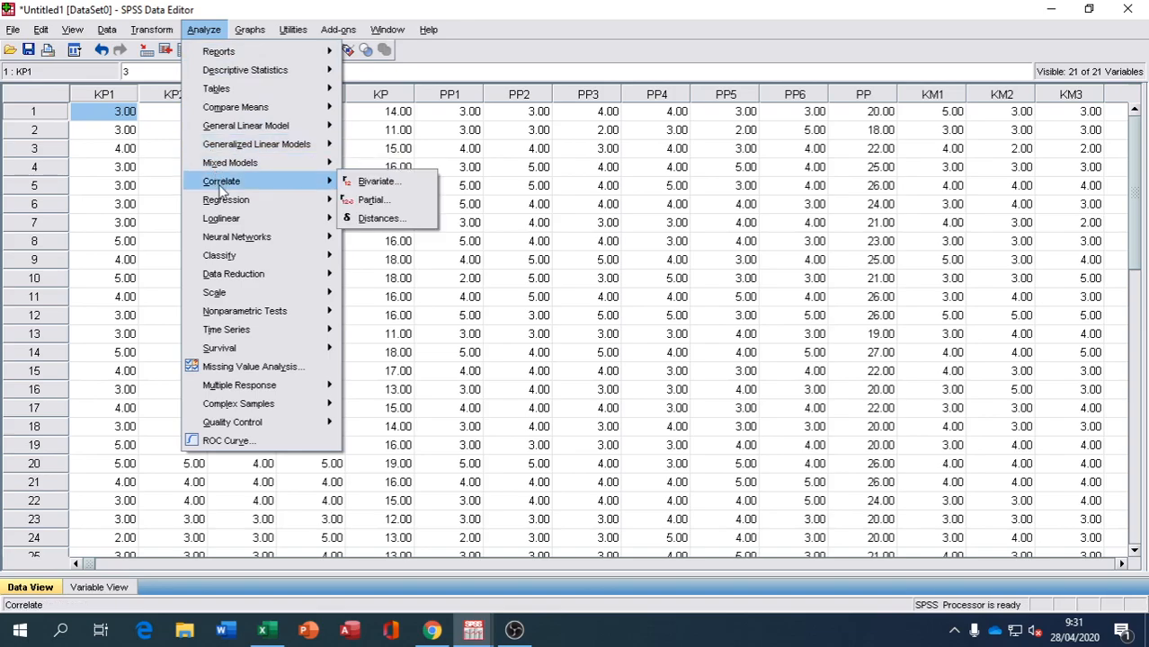
left_click(360, 198)
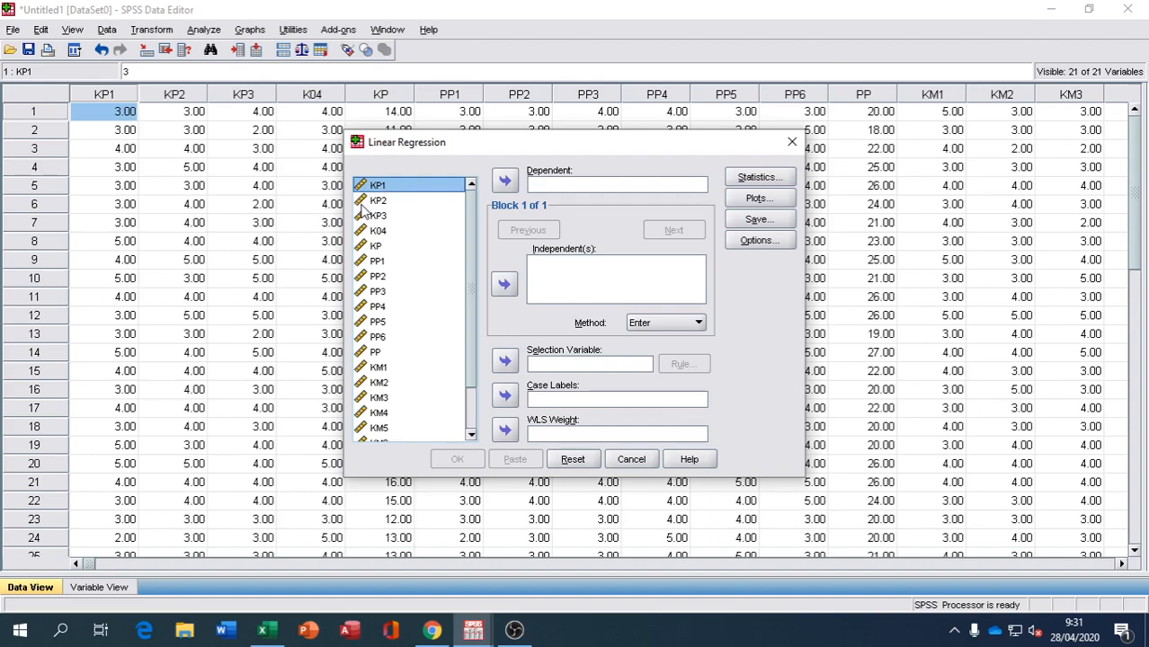
left_click(378, 356)
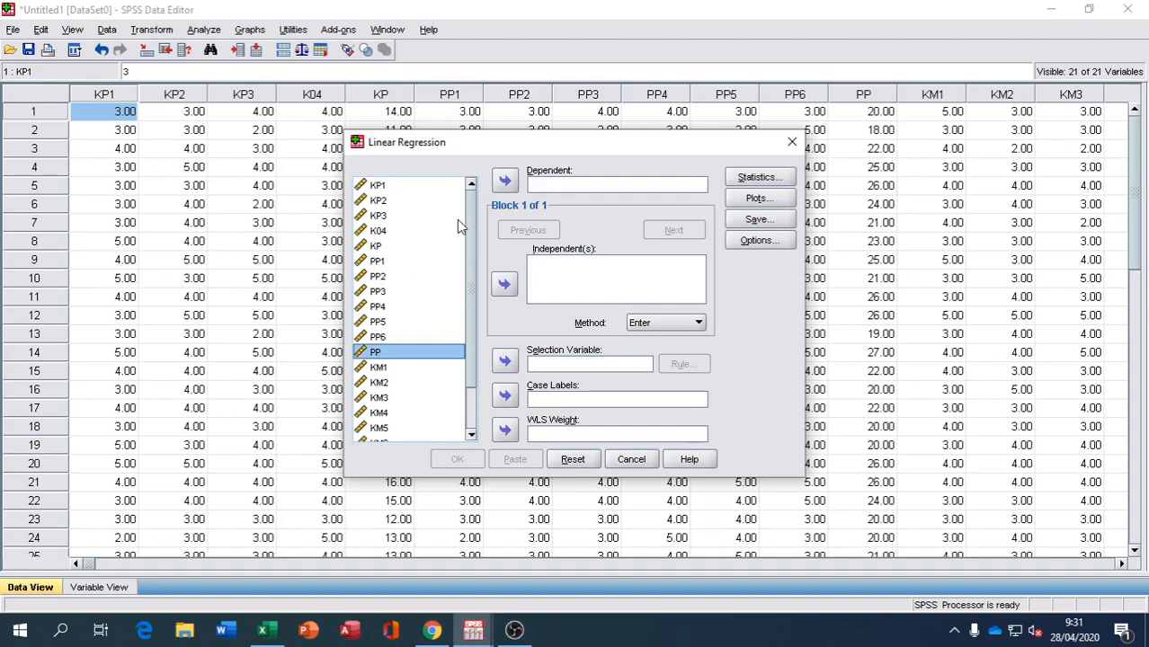
left_click(504, 183)
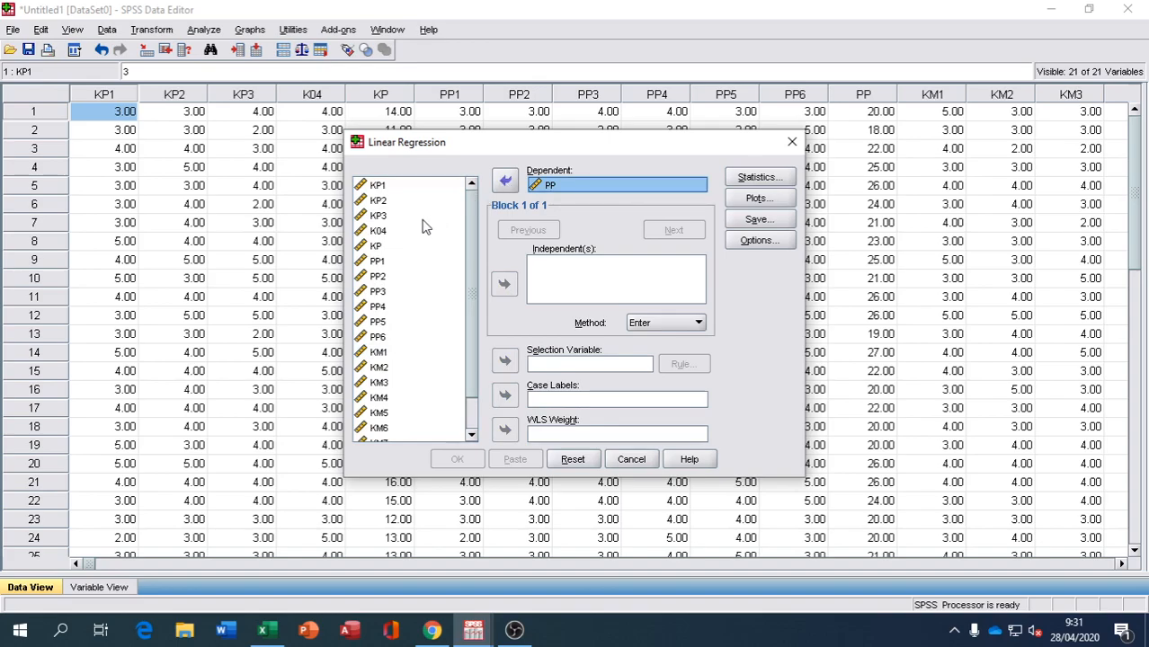
left_click(376, 246)
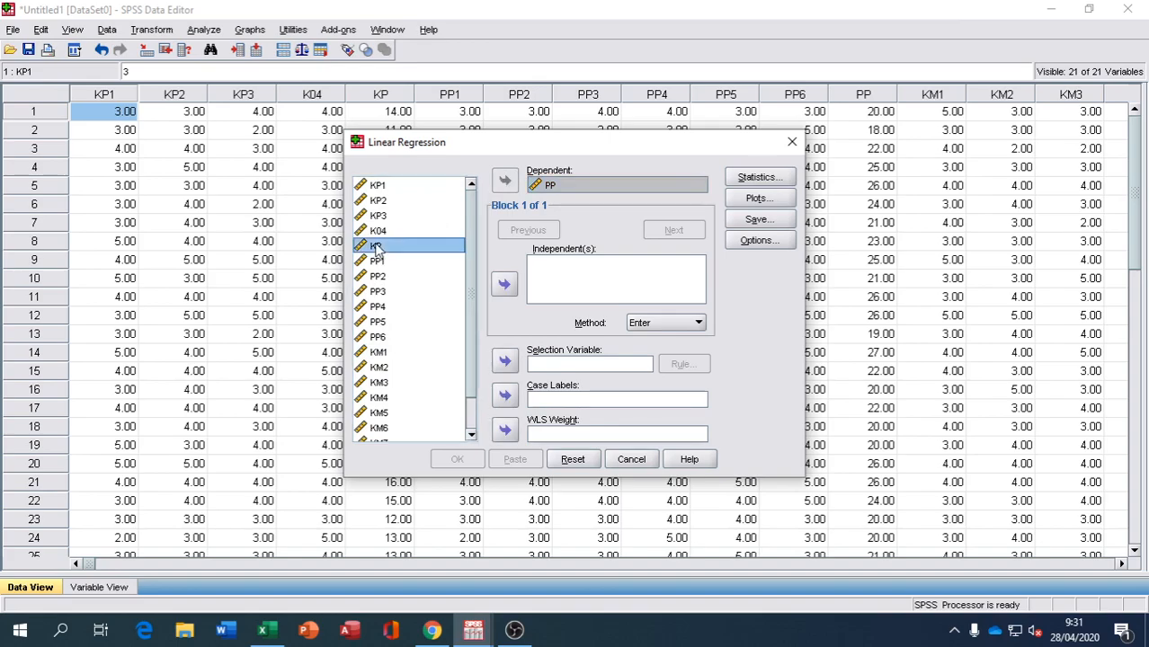
left_click(512, 287)
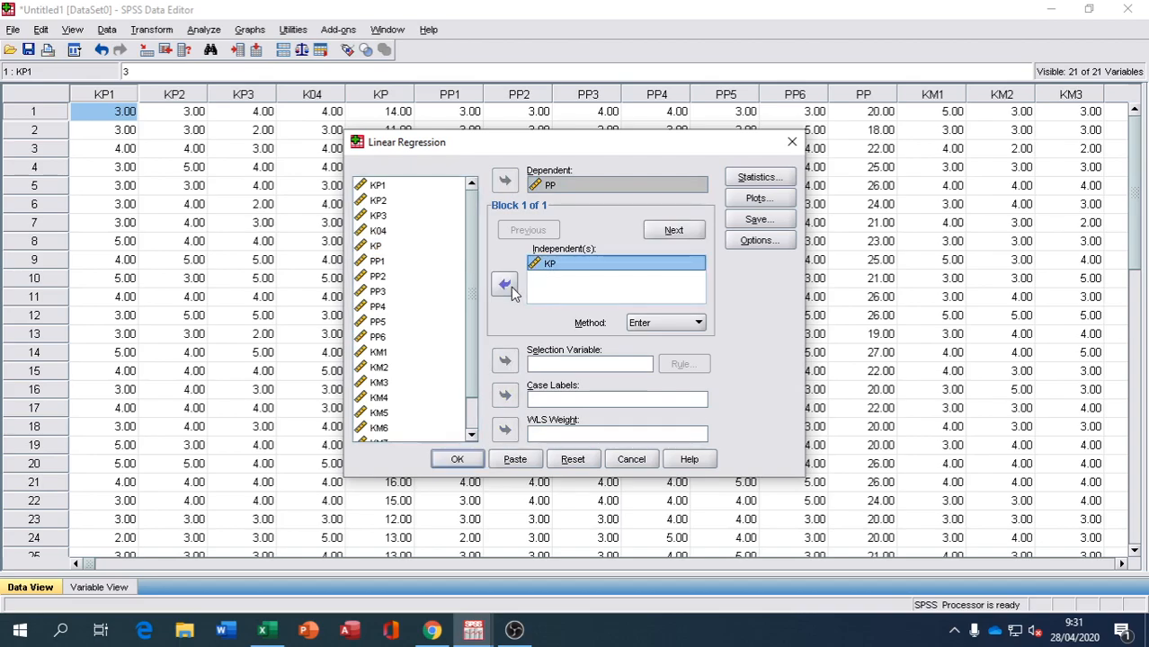
- Add collinearity diagnostics to the regression statistics, alongside the estimates and model fit
left_click(750, 179)
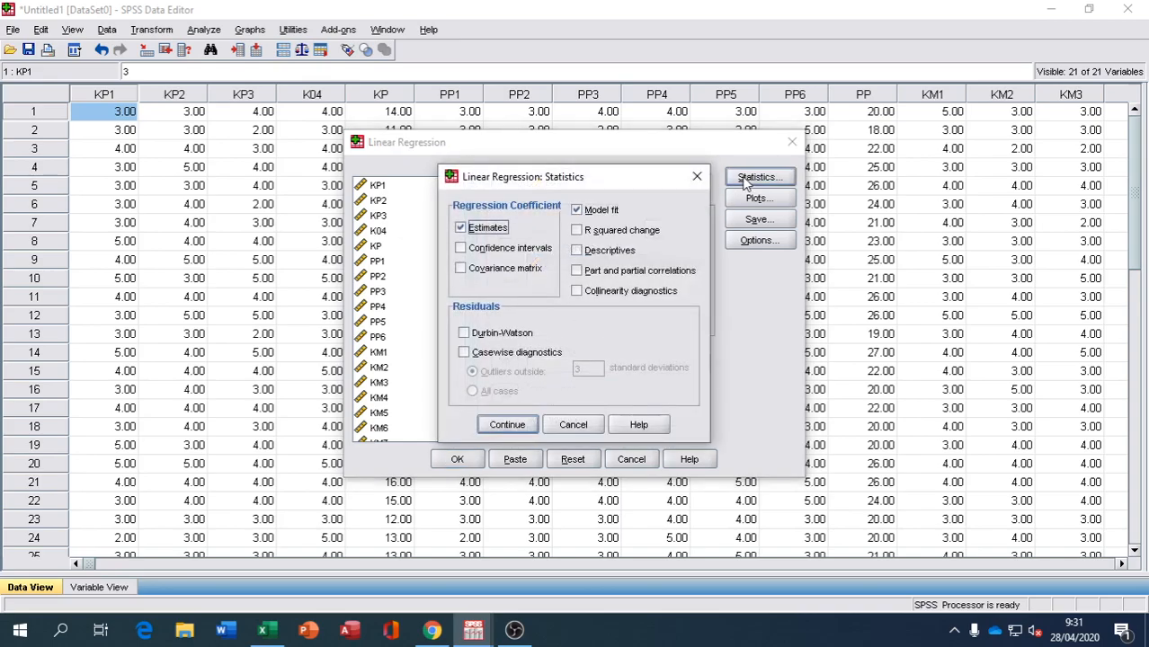
left_click(579, 291)
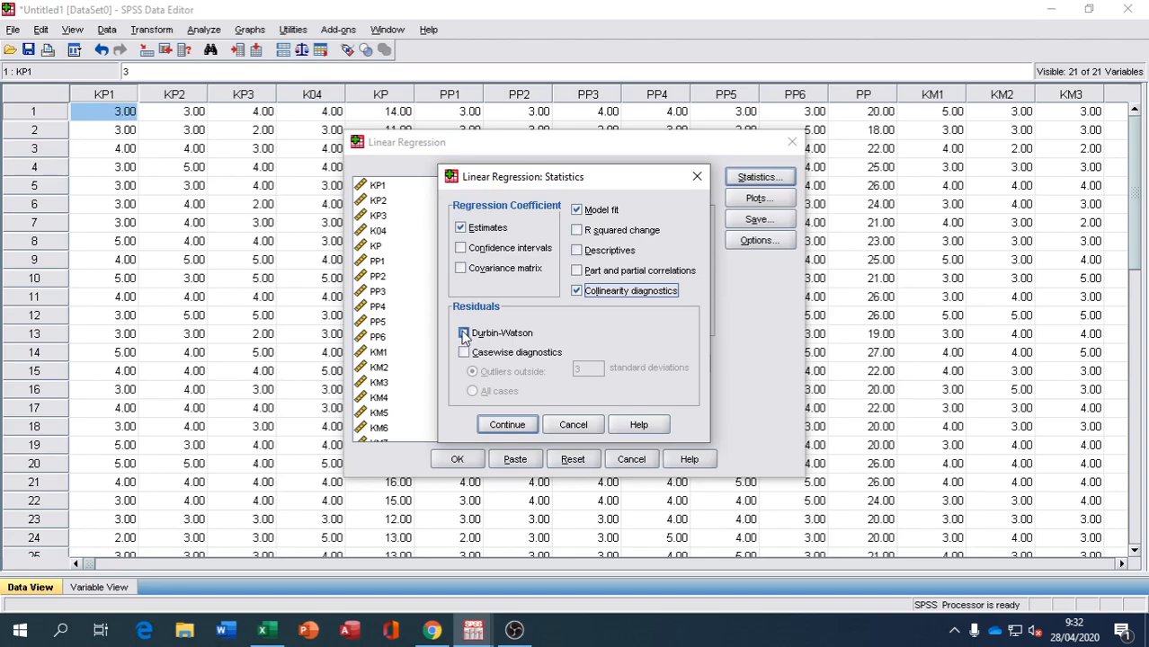
left_click(509, 426)
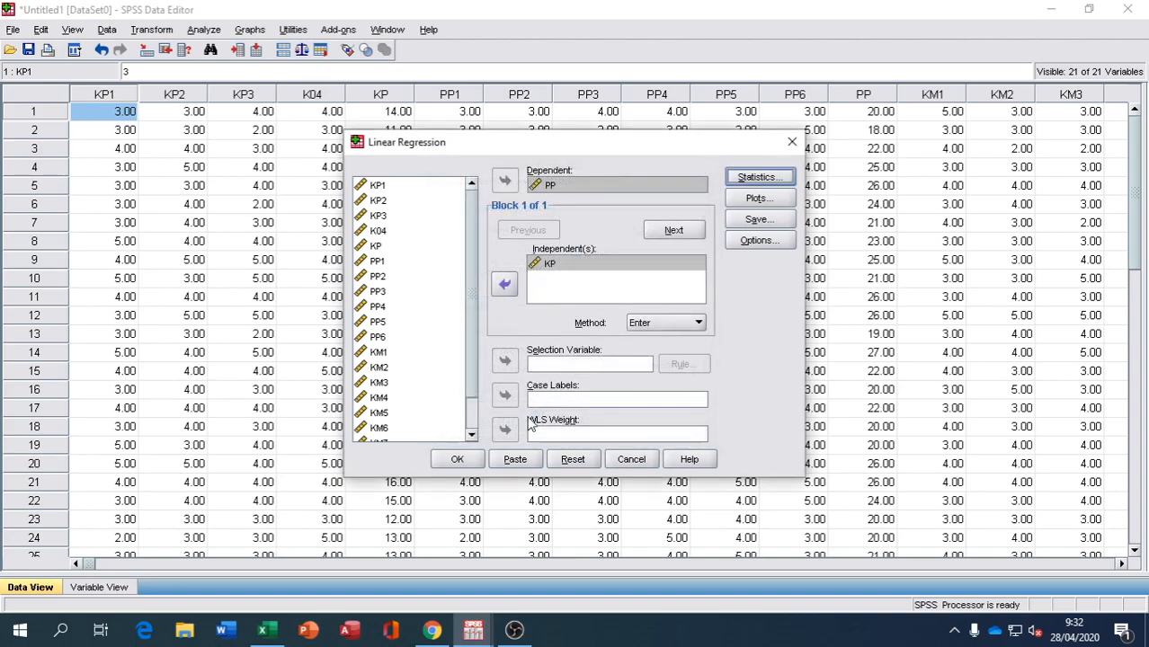
- Have the regression save its unstandardized residuals and run it with the Enter method
left_click(759, 220)
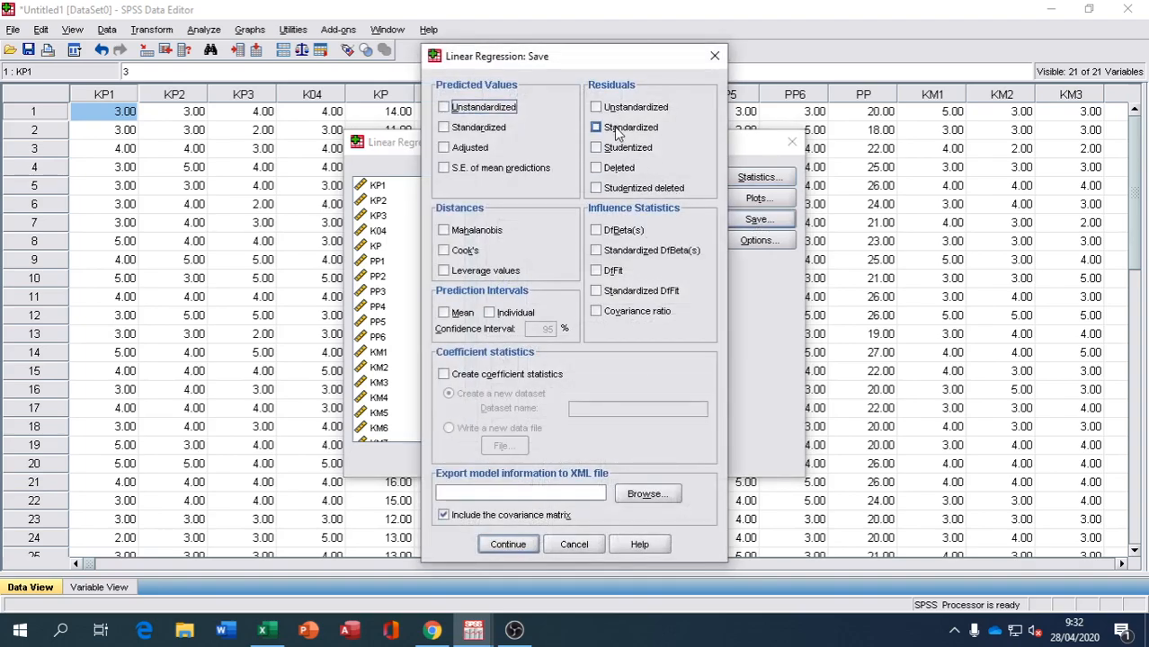
left_click(596, 108)
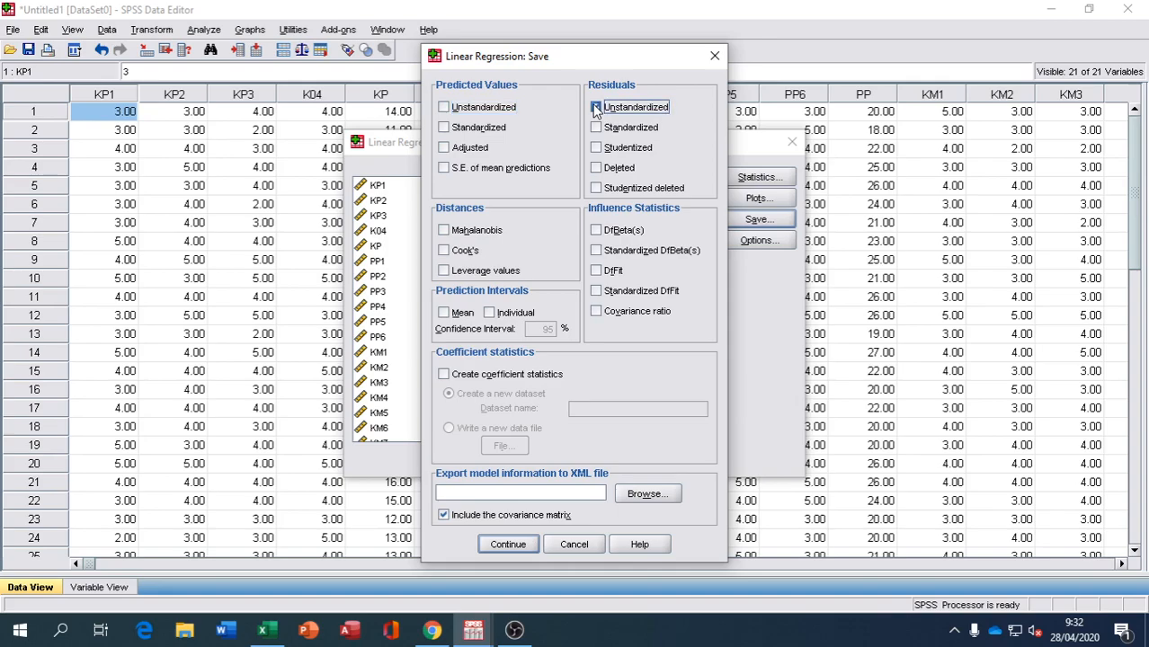
left_click(508, 545)
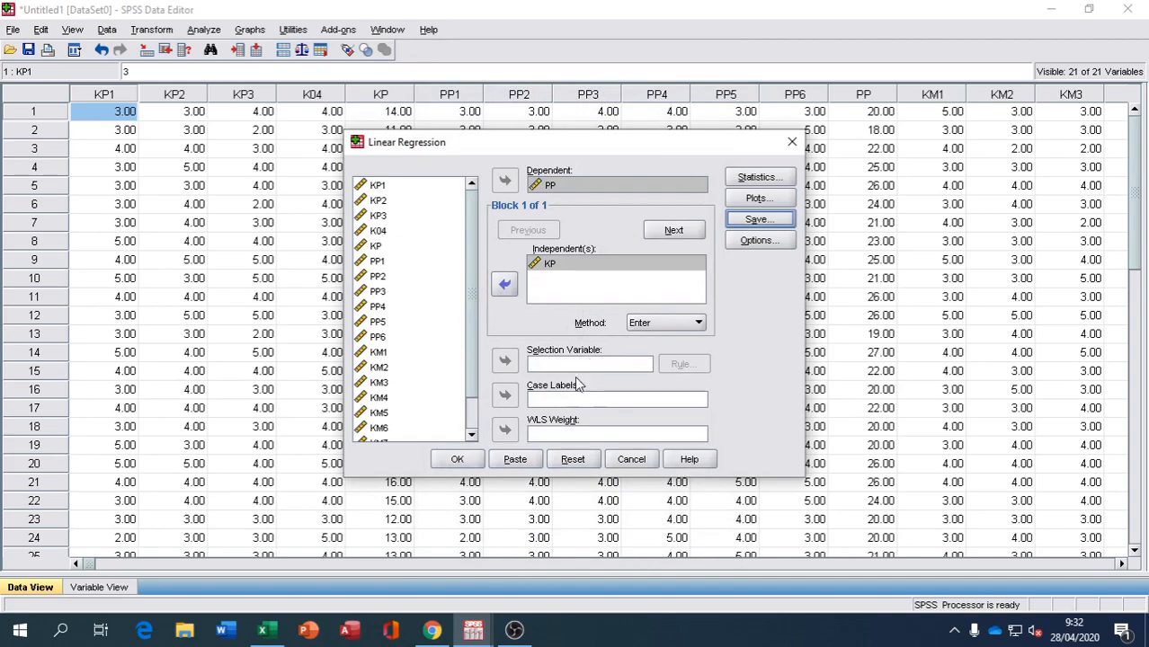
left_click(458, 460)
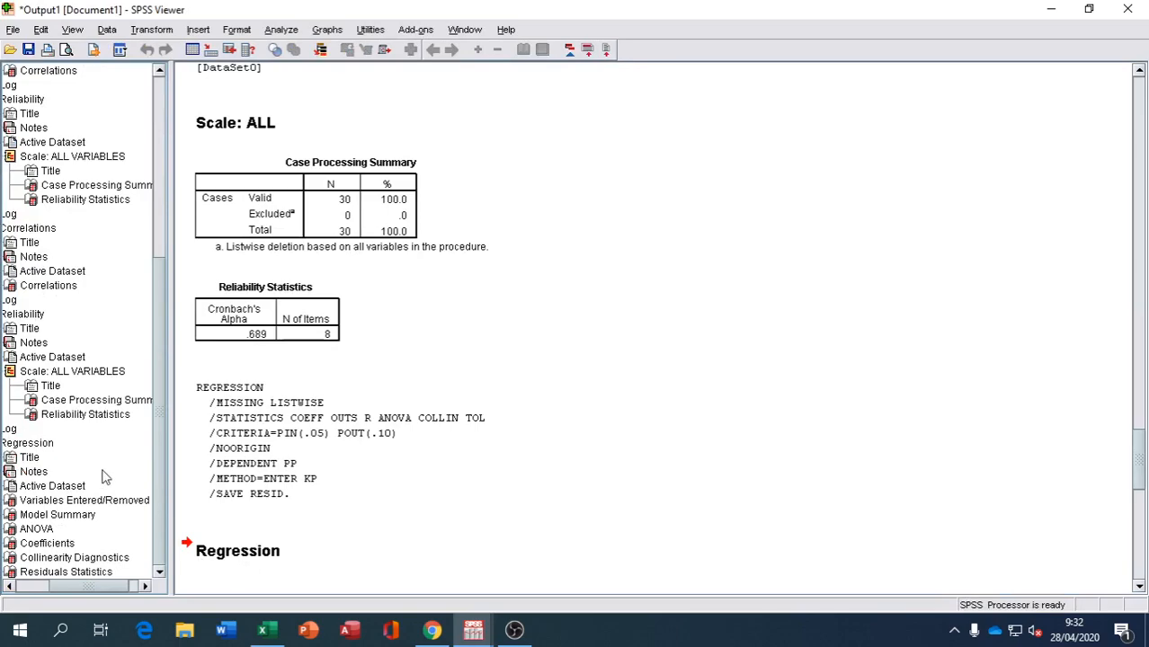
- Examine the regression output tables for KP on PP and the saved residual column at the end of the dataset
scroll(238, 541, "down", 8)
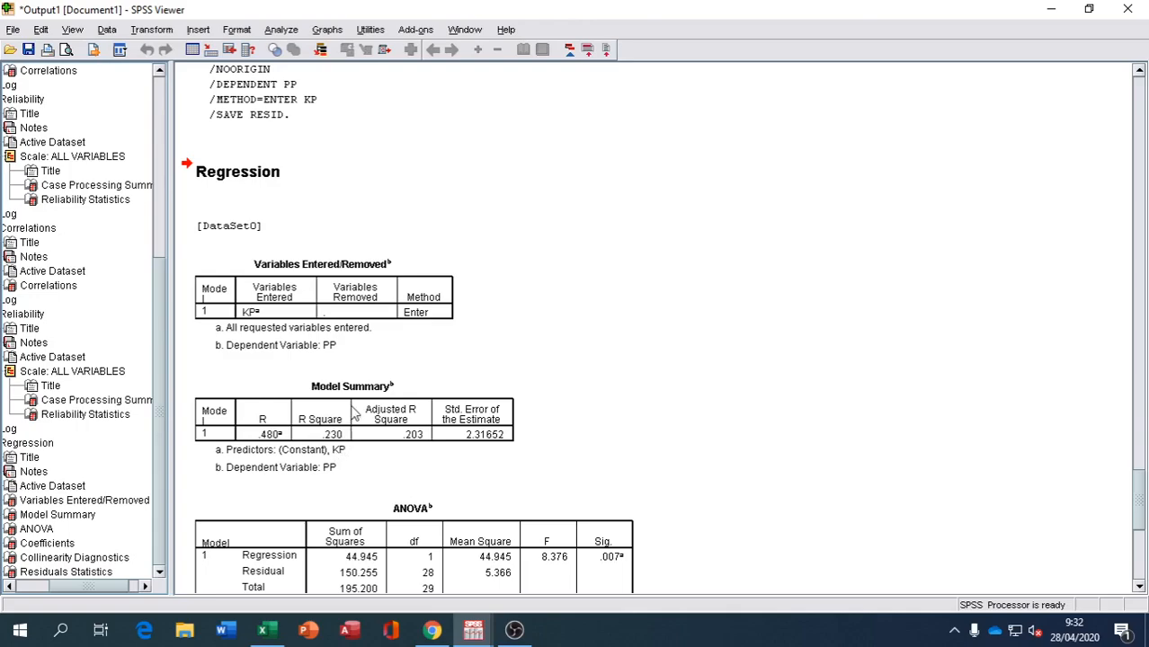
scroll(356, 412, "down", 2)
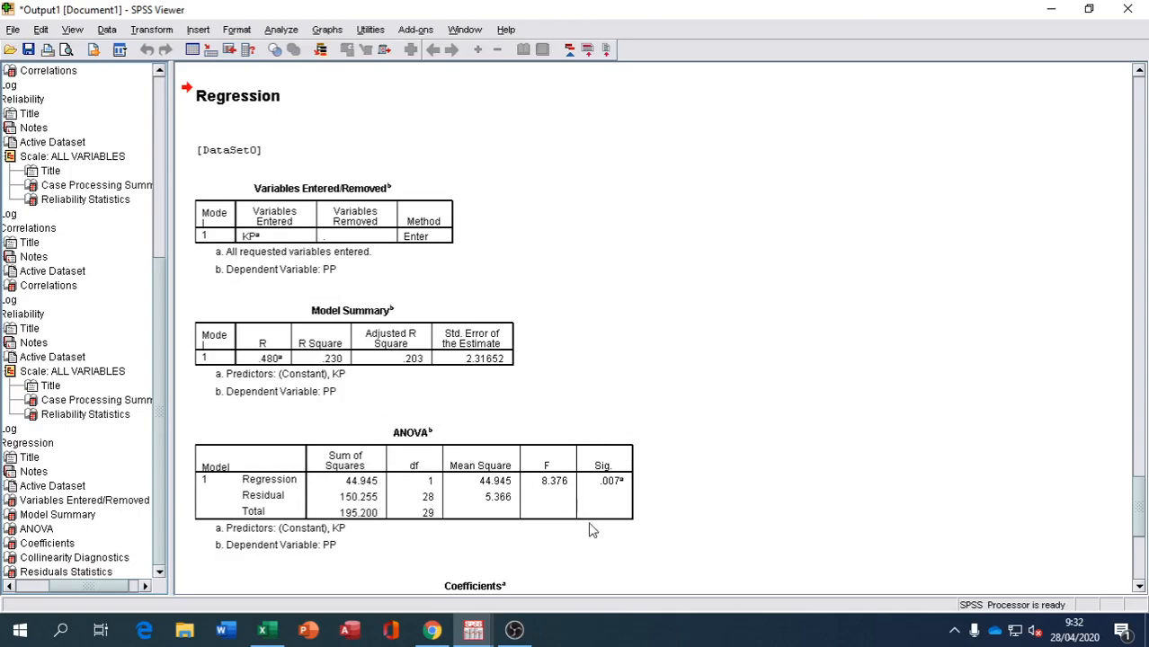
scroll(596, 533, "down", 2)
scroll(595, 535, "down", 4)
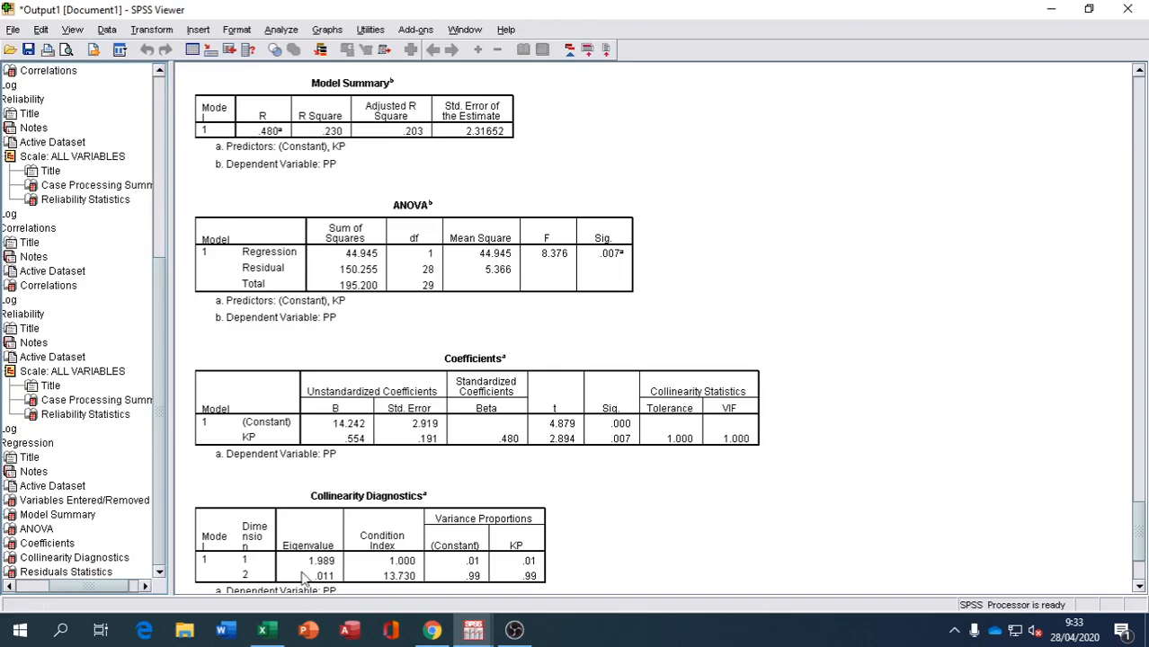
left_click(472, 632)
left_click(442, 570)
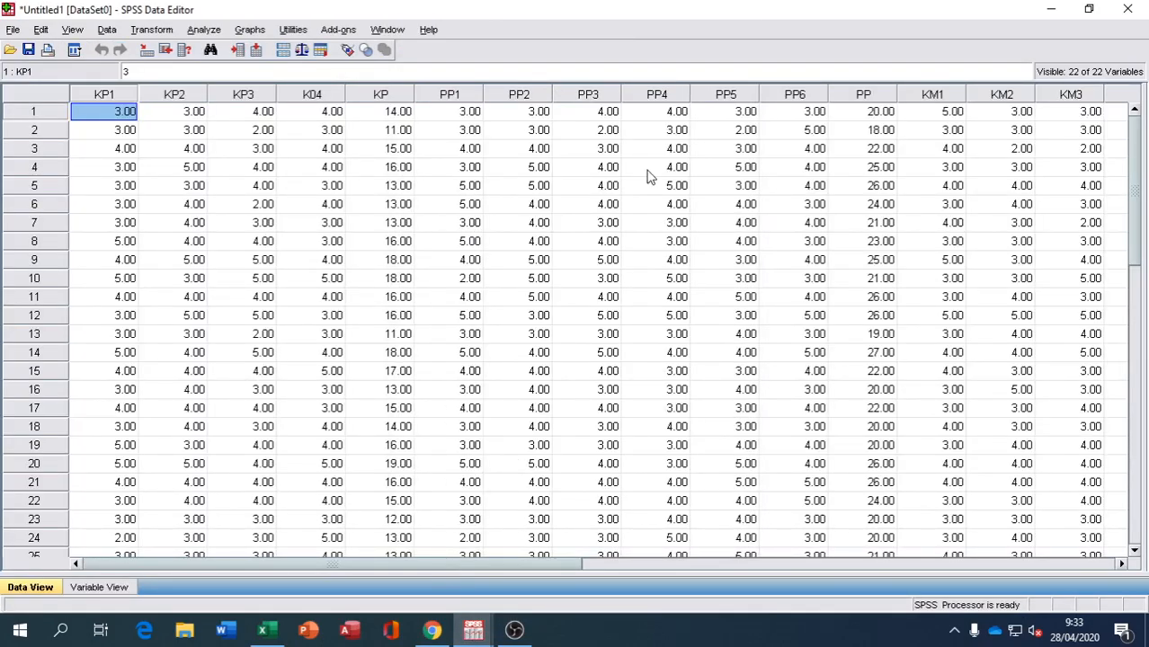
left_click_drag(571, 565, 1119, 569)
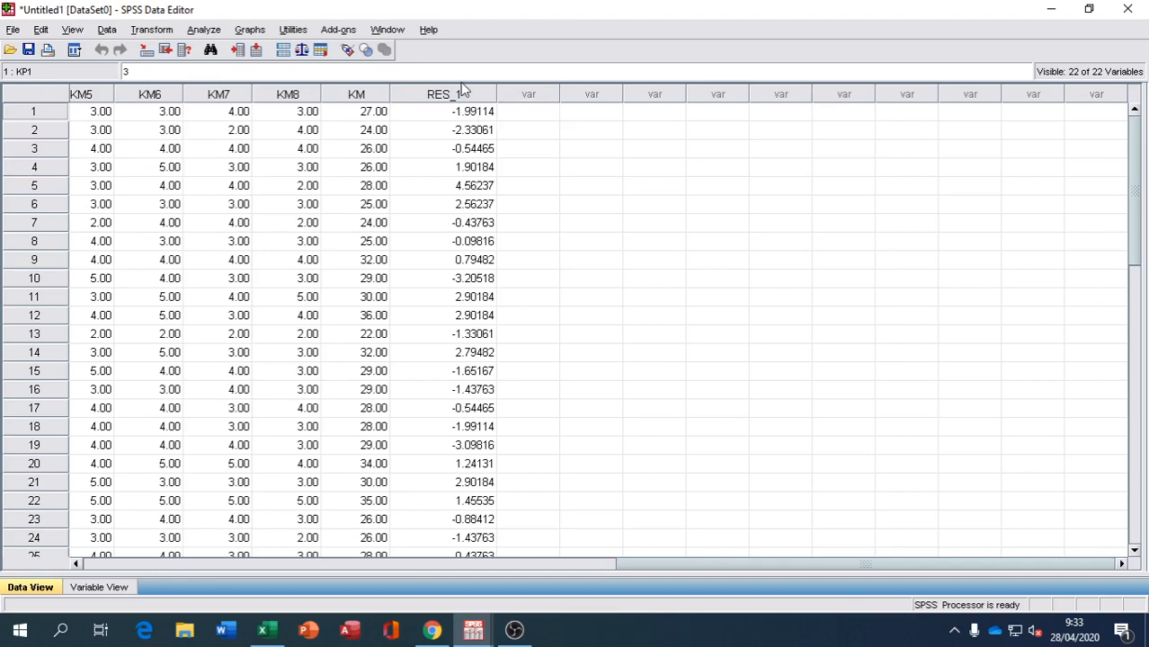
- Run an Explore analysis with Unstandardized Residual as the dependent variable, displaying both statistics and plots, and look over its output
left_click(205, 32)
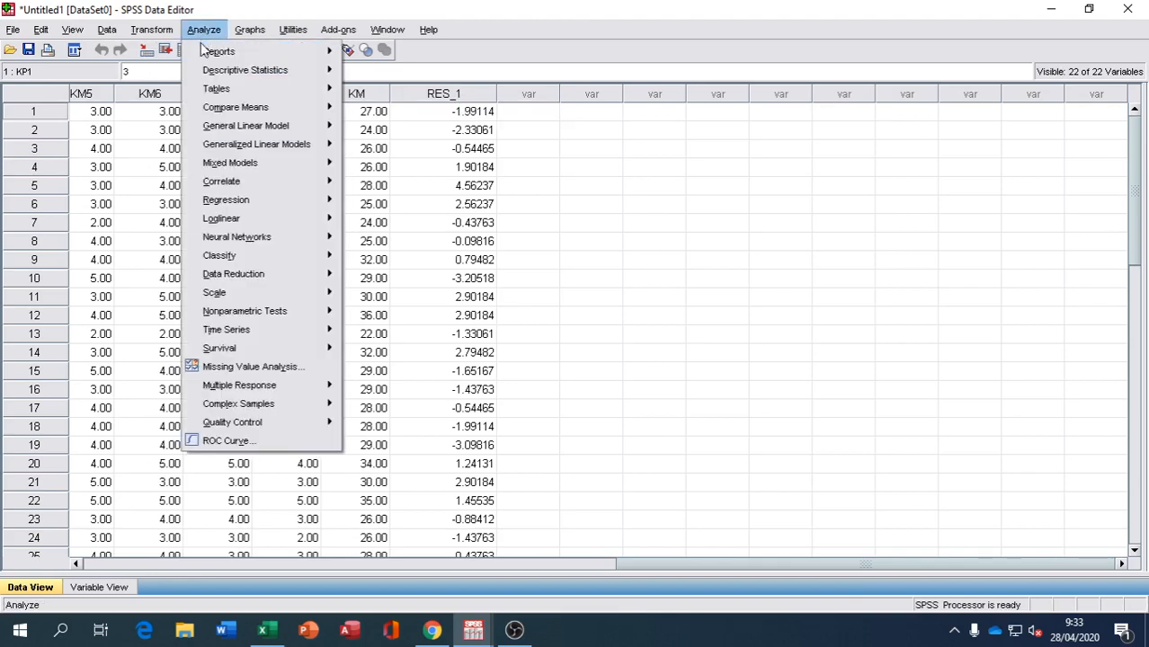
mouse_move(203, 75)
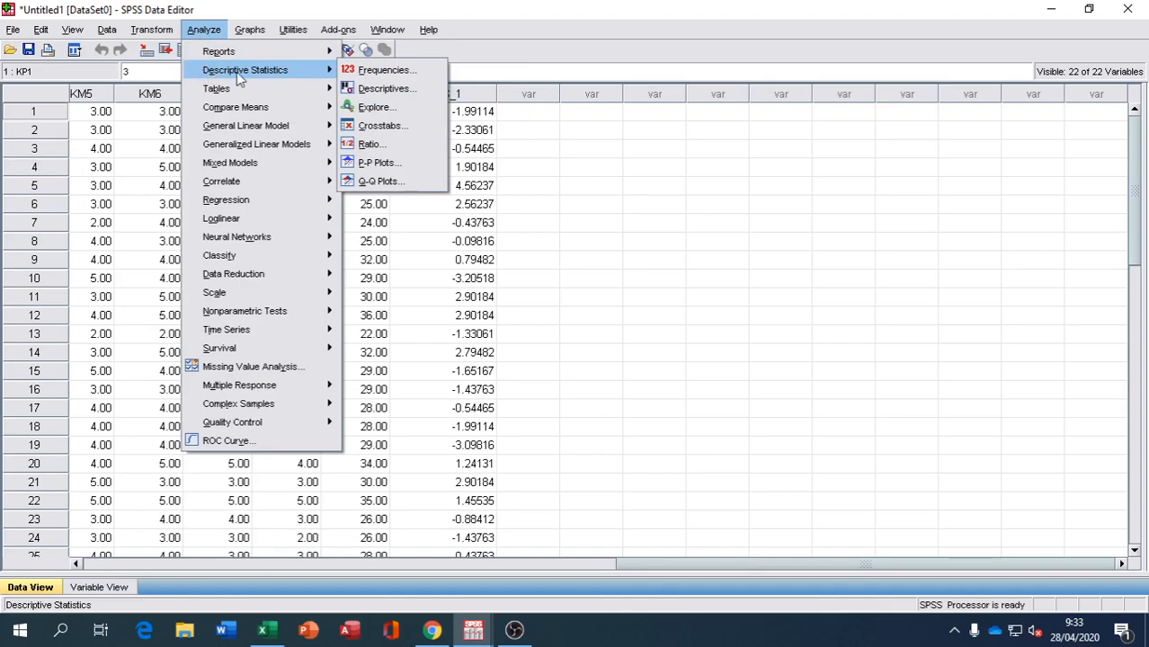
left_click(382, 107)
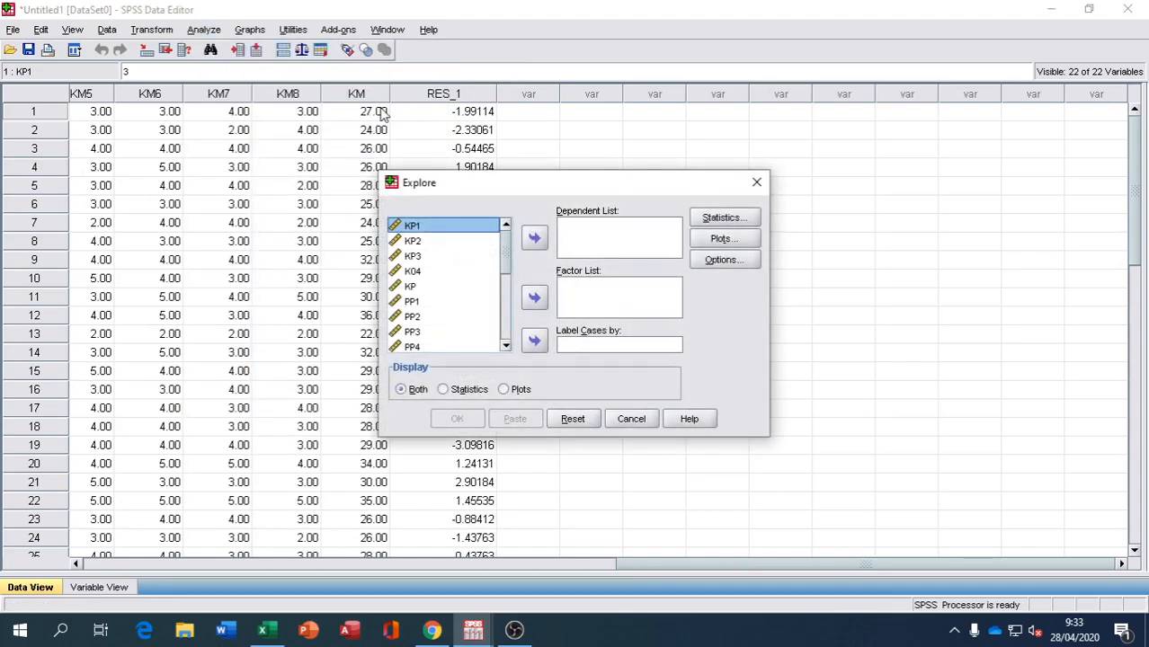
left_click(508, 320)
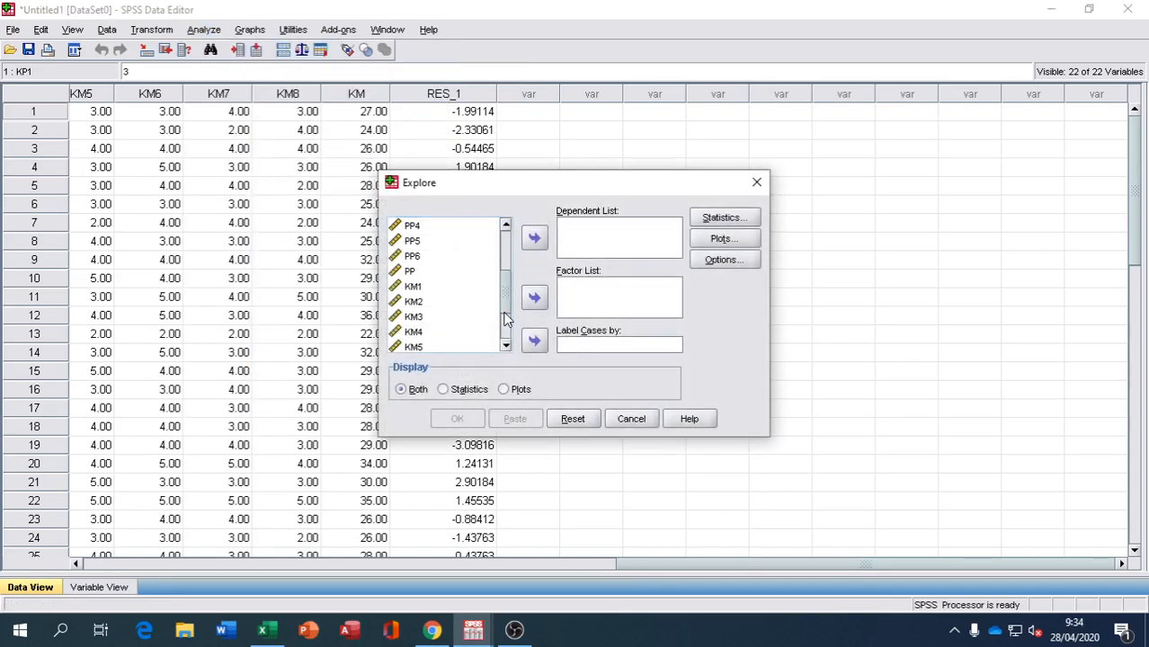
left_click(505, 331)
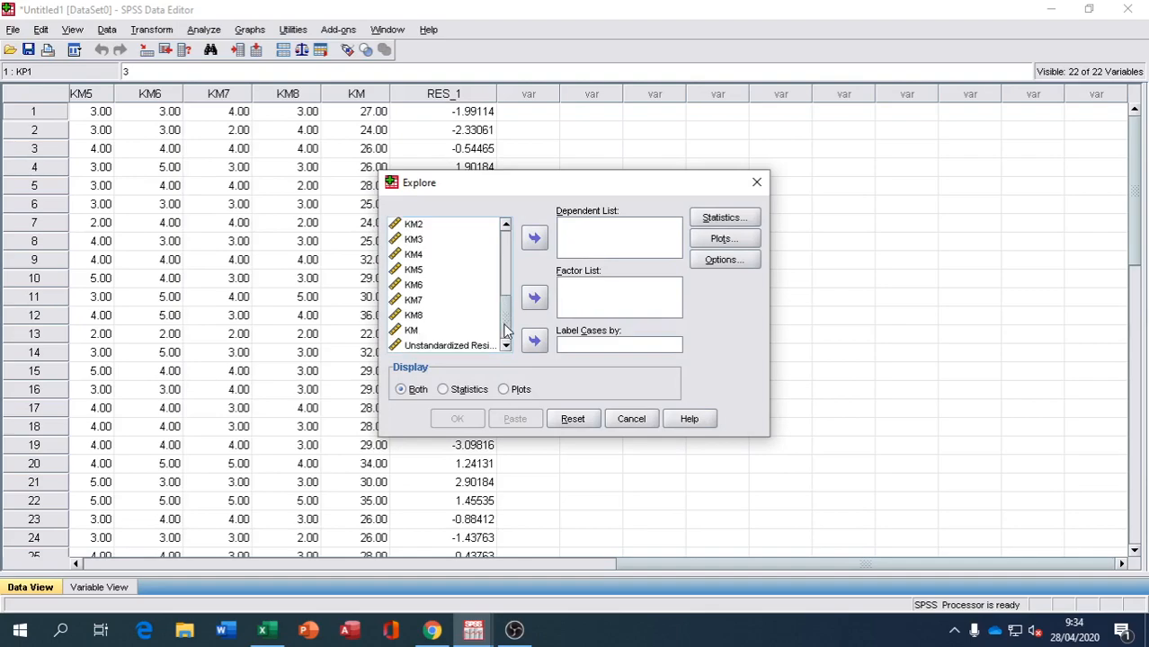
left_click(459, 347)
left_click(537, 238)
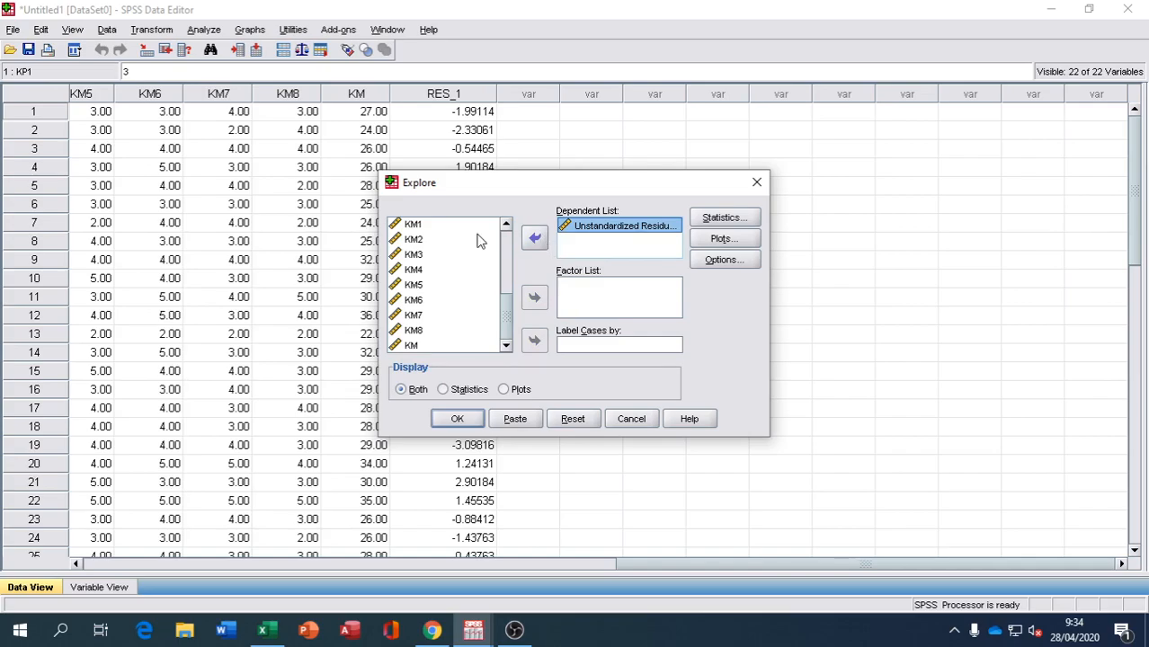
left_click(478, 420)
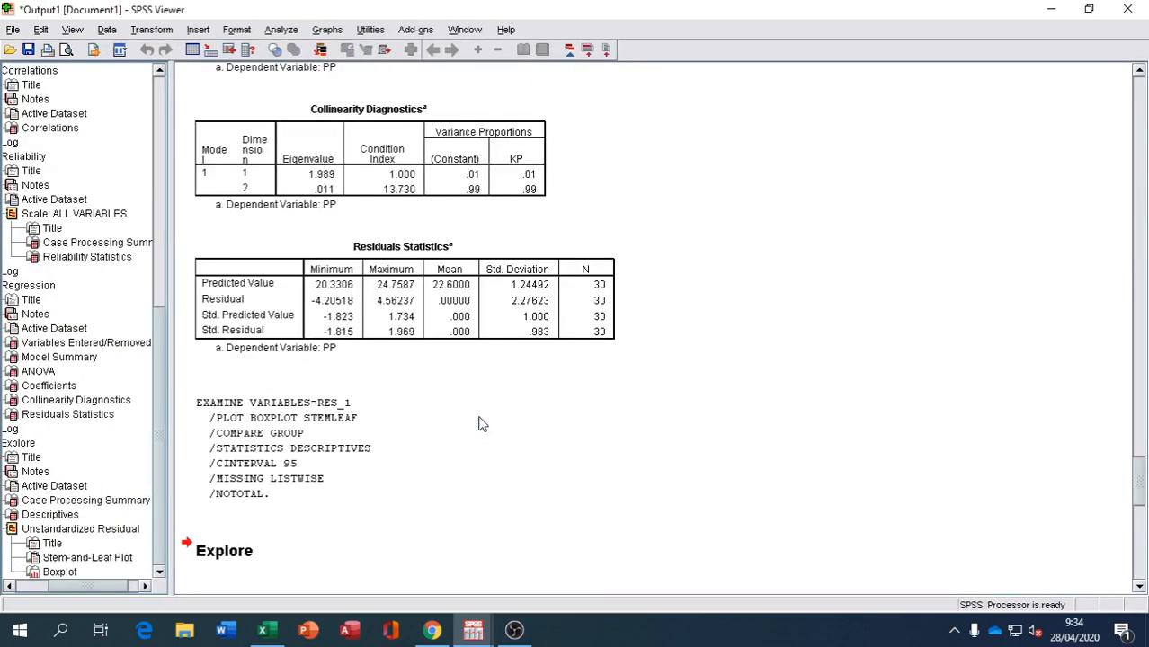
scroll(481, 410, "down", 15)
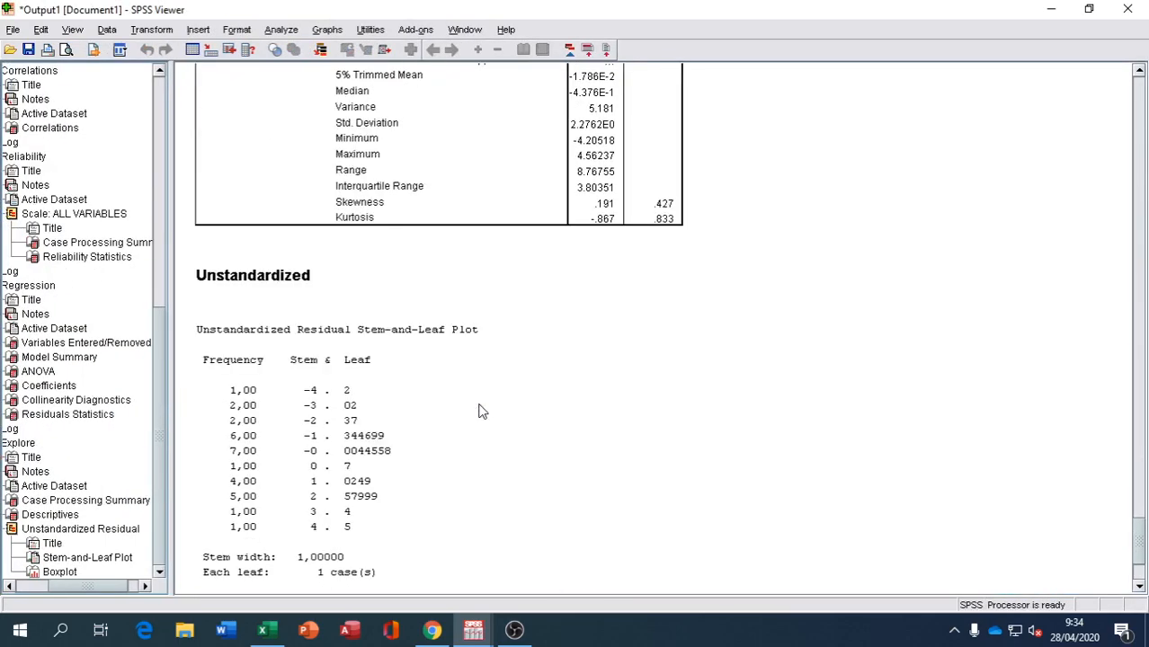
scroll(481, 405, "up", 15)
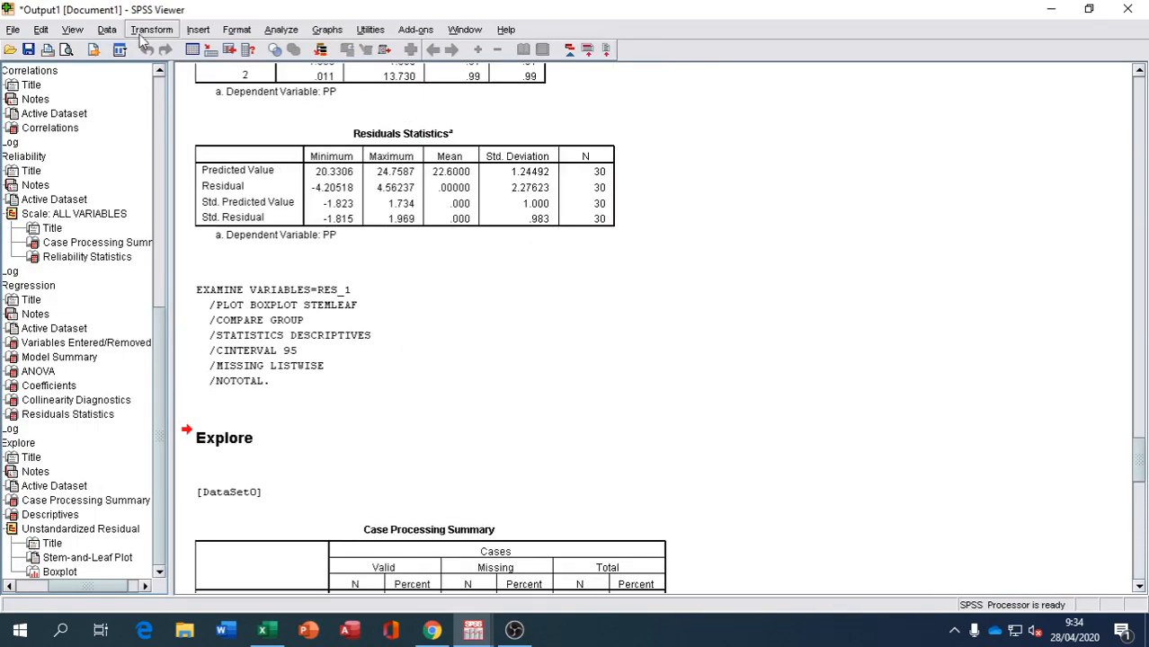
- Rerun the Explore analysis on Unstandardized Residual with normality plots with tests added, keeping descriptives at a 95% confidence interval
left_click(281, 30)
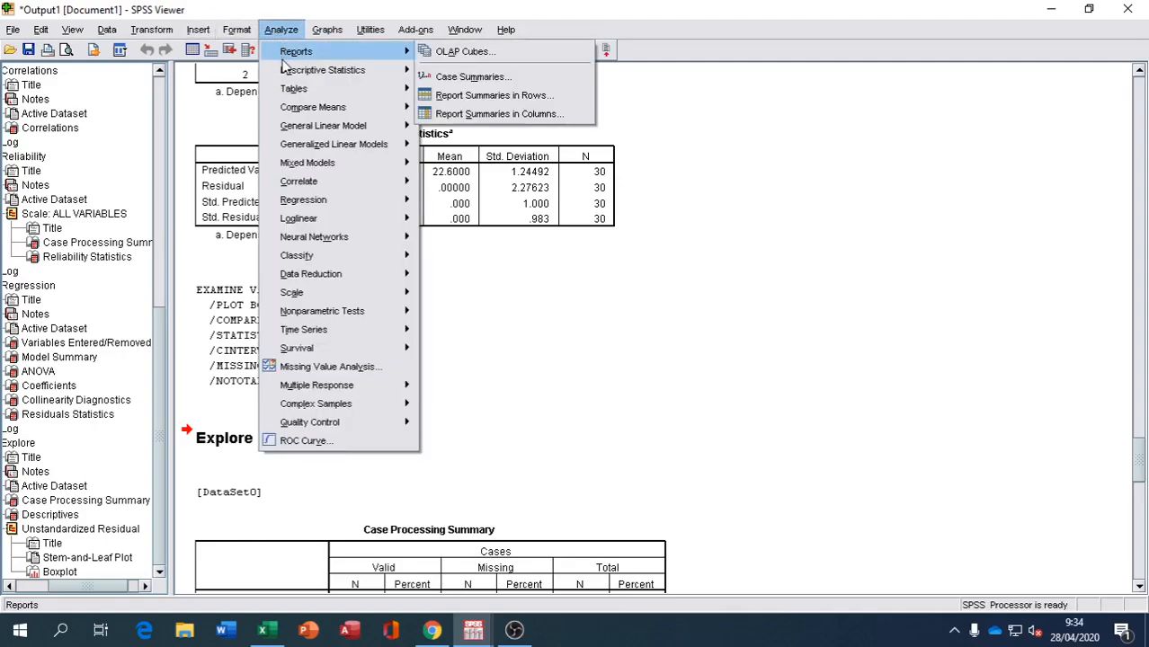
mouse_move(284, 70)
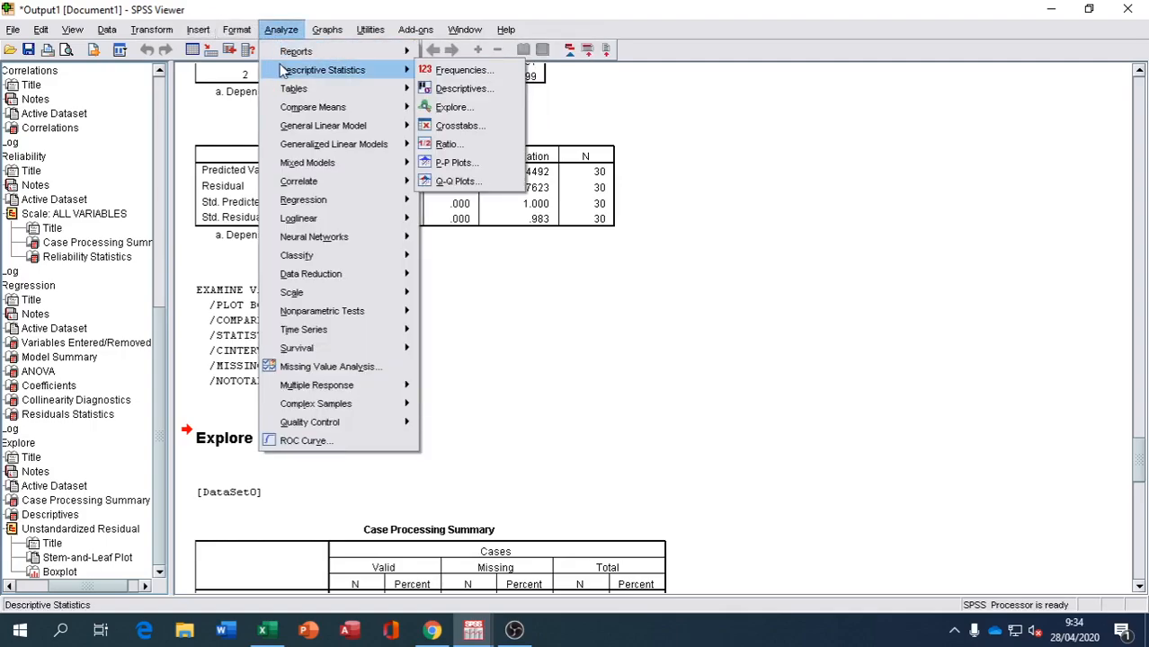
left_click(436, 110)
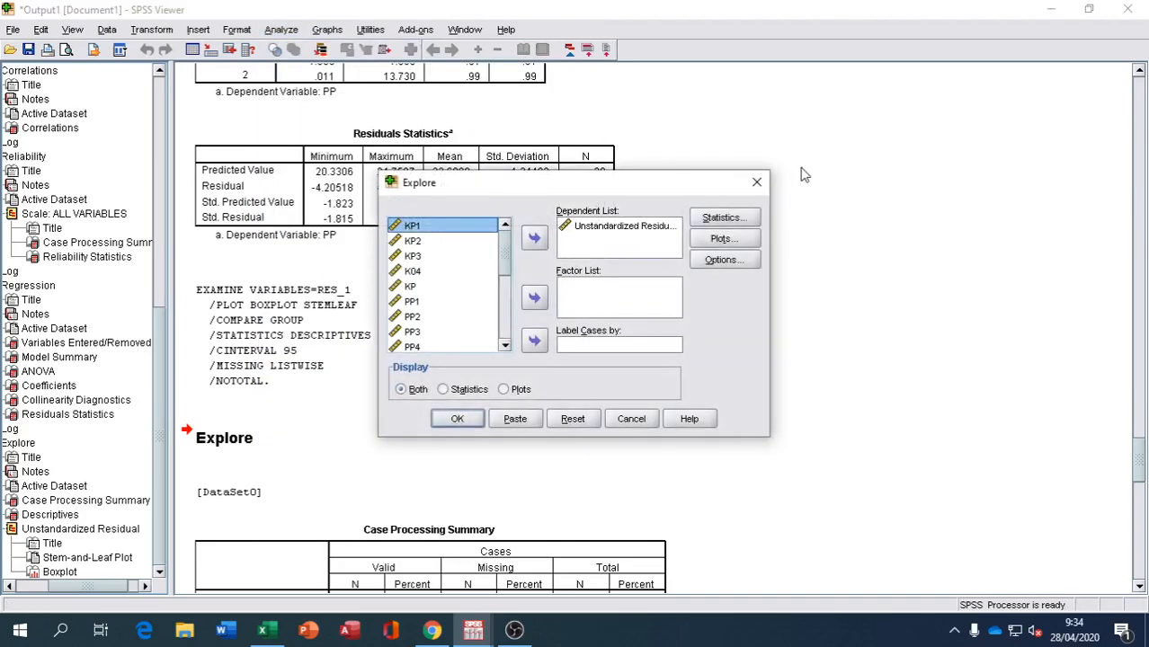
left_click(742, 223)
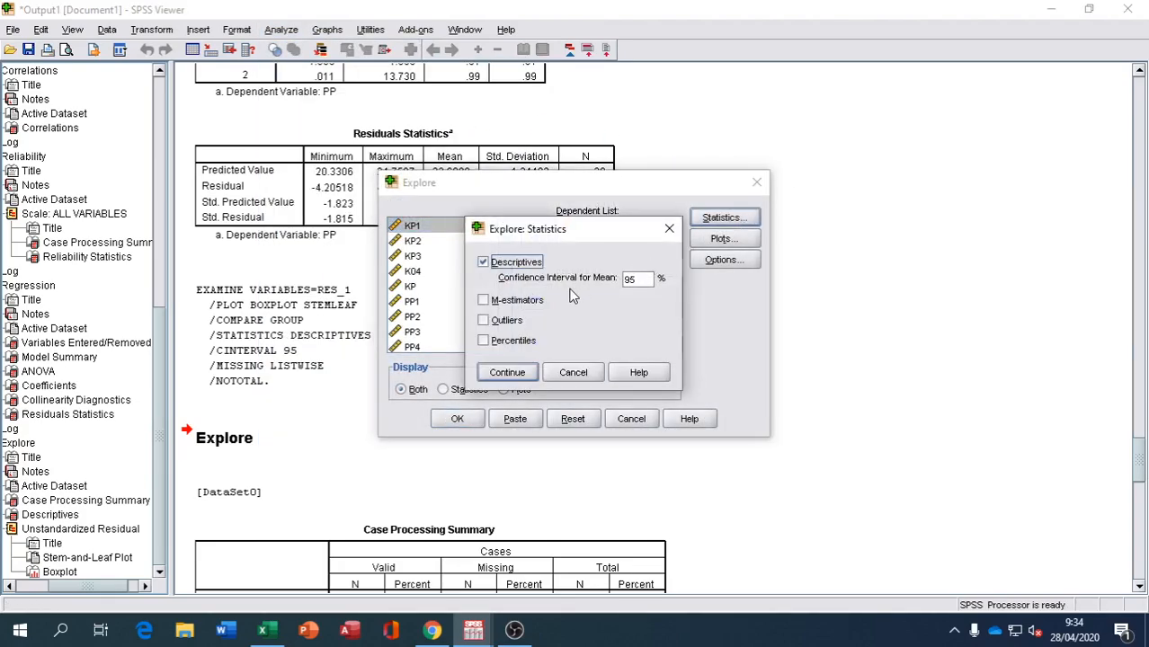
left_click(504, 372)
left_click(723, 239)
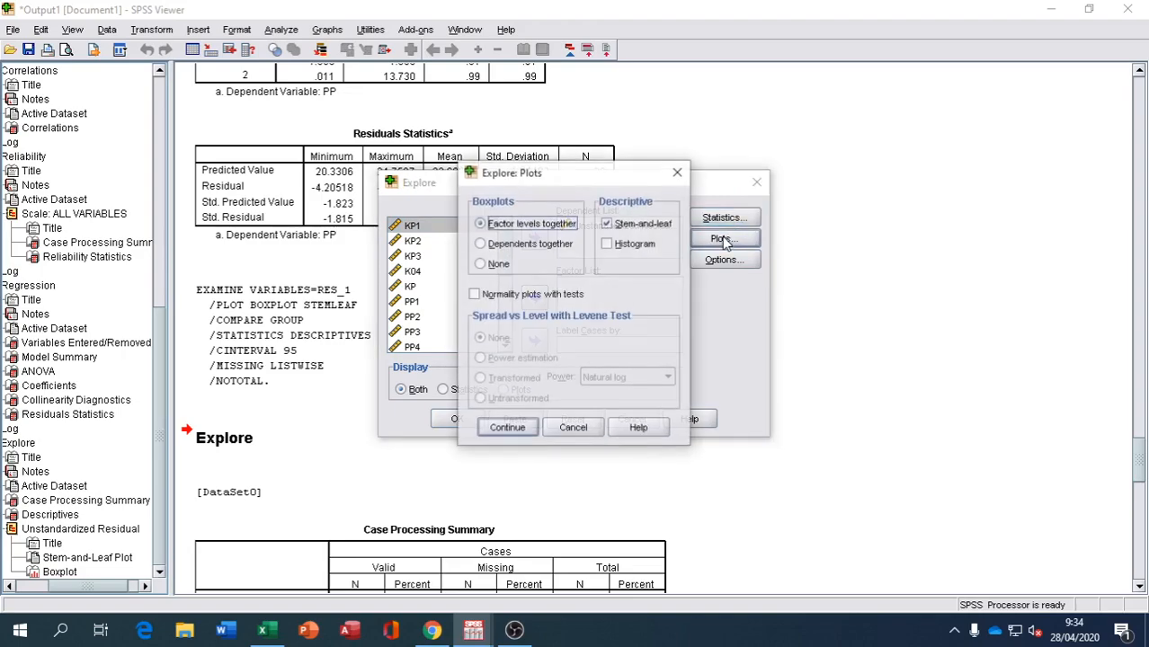
left_click(474, 295)
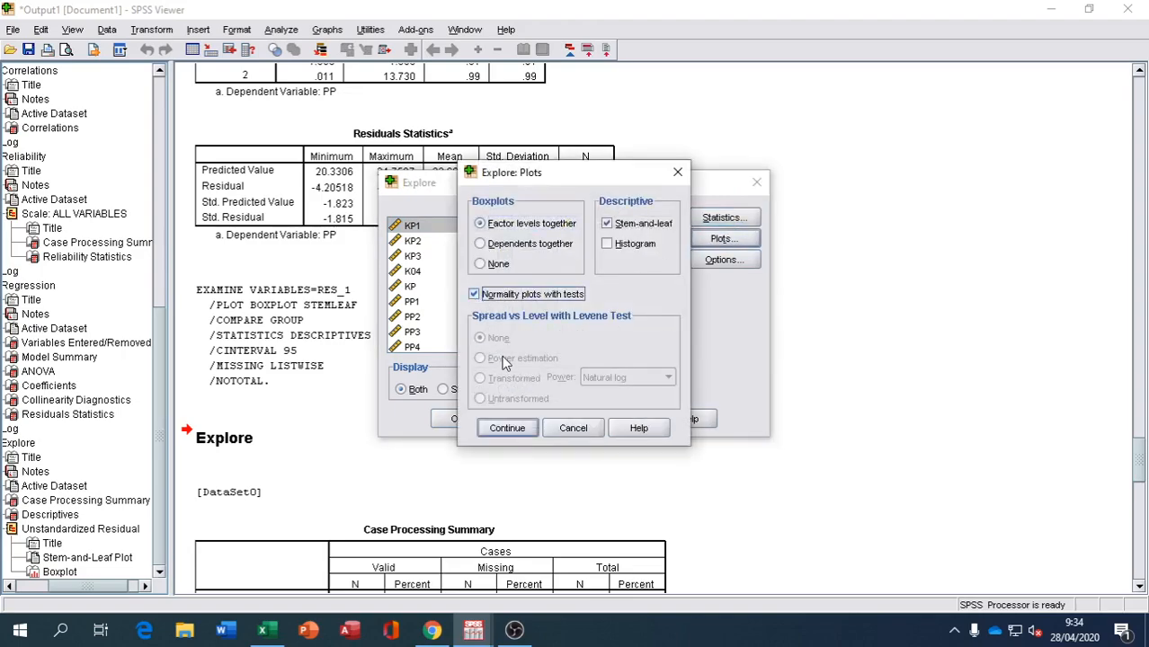
left_click(509, 429)
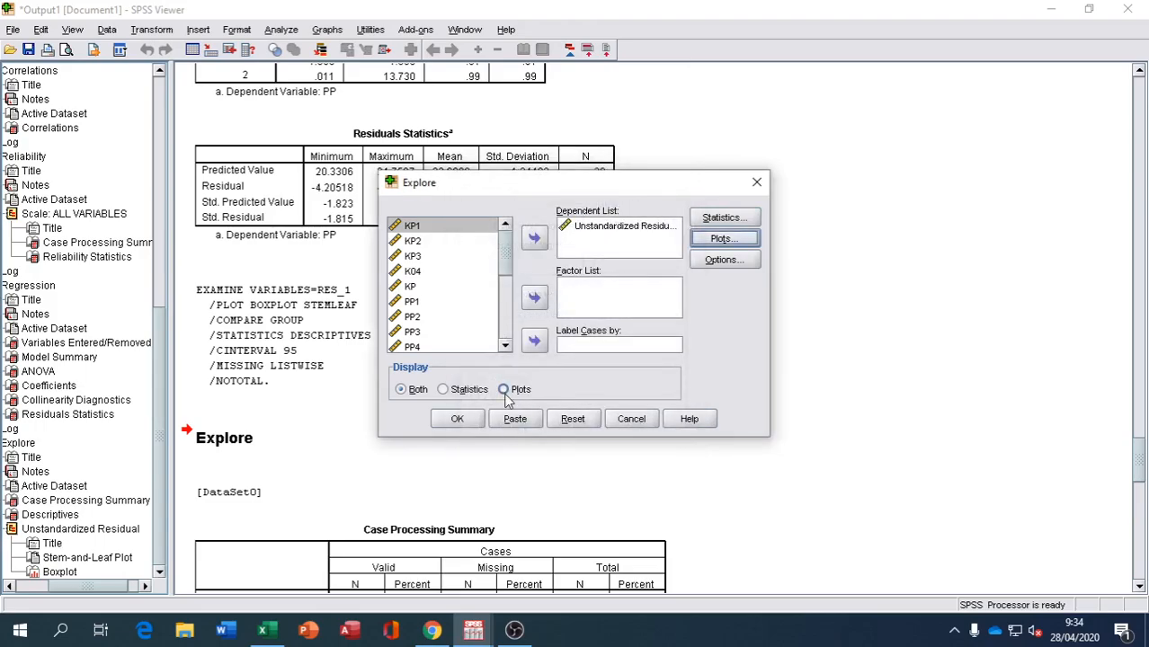
left_click(457, 420)
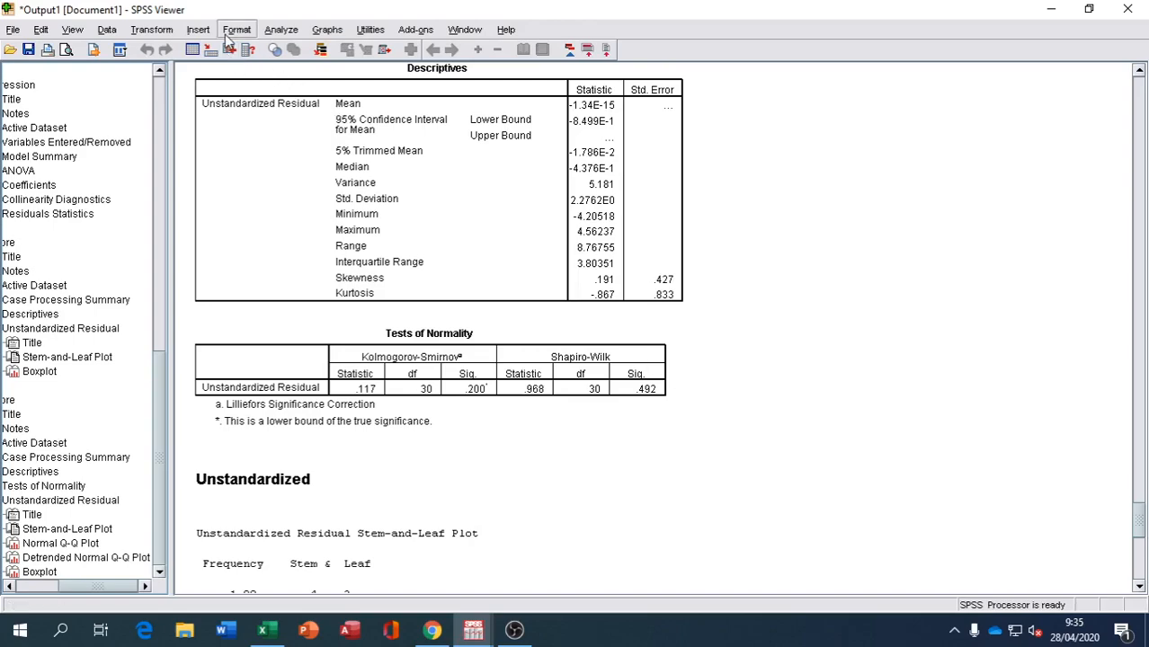
- Start a Compute Variable operation with Abs_Res_1 as the target variable
left_click(157, 32)
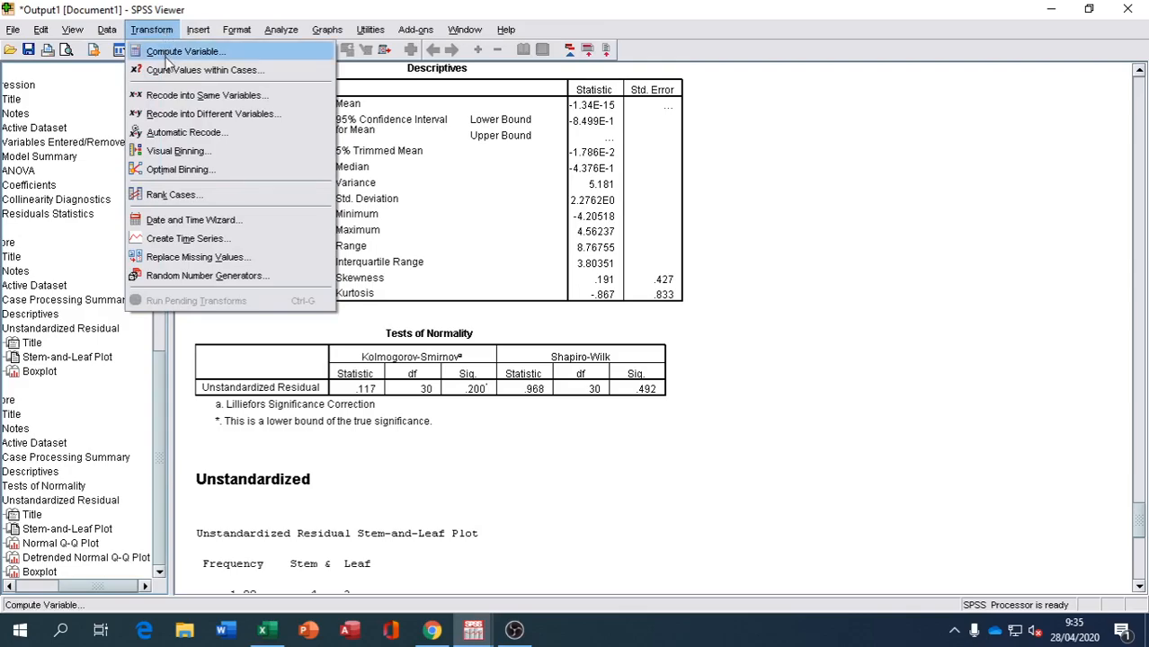
left_click(169, 54)
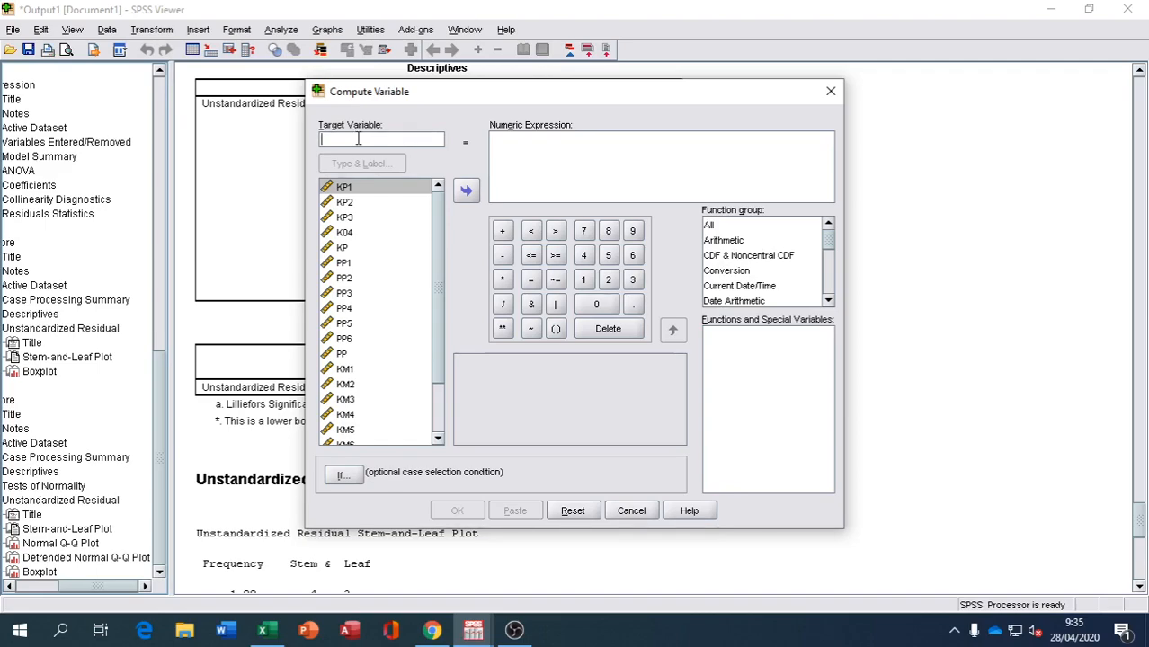
type("aBS")
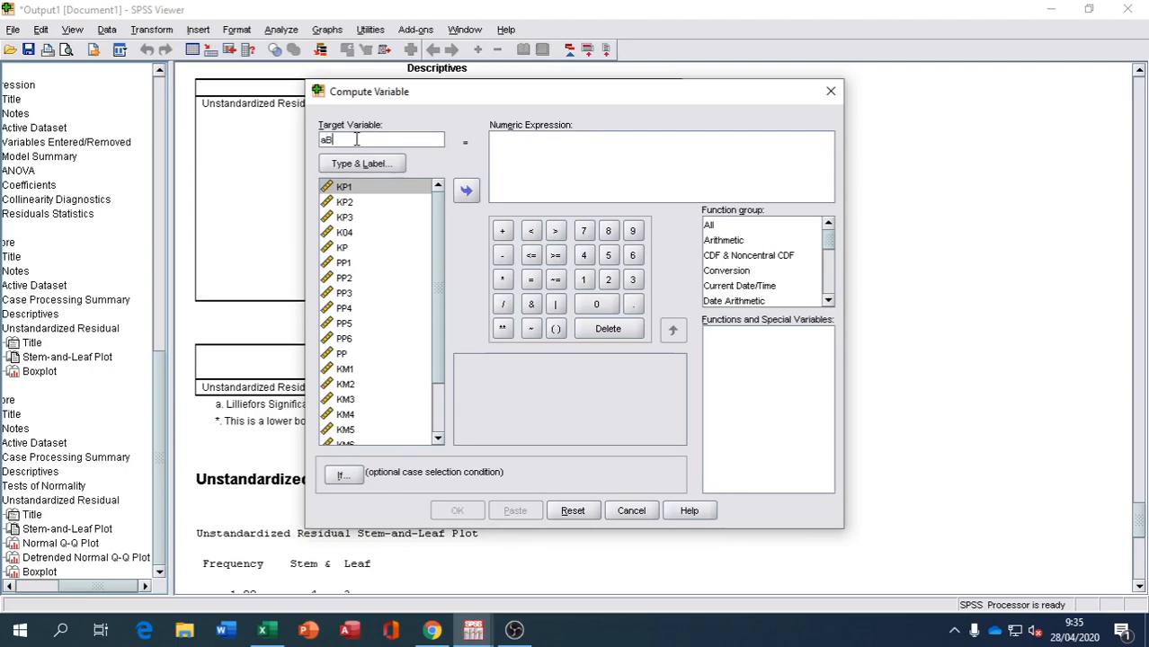
key("BackSpace")
key("BackSpace")
key("BackSpace")
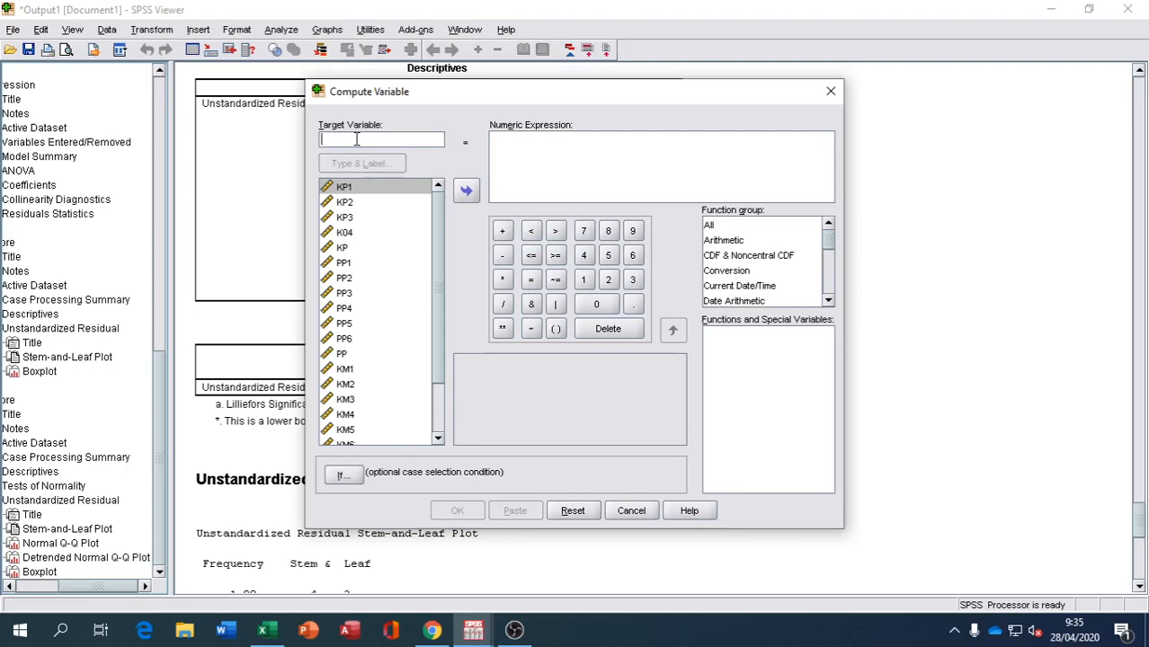
type("a")
key("BackSpace")
type("A")
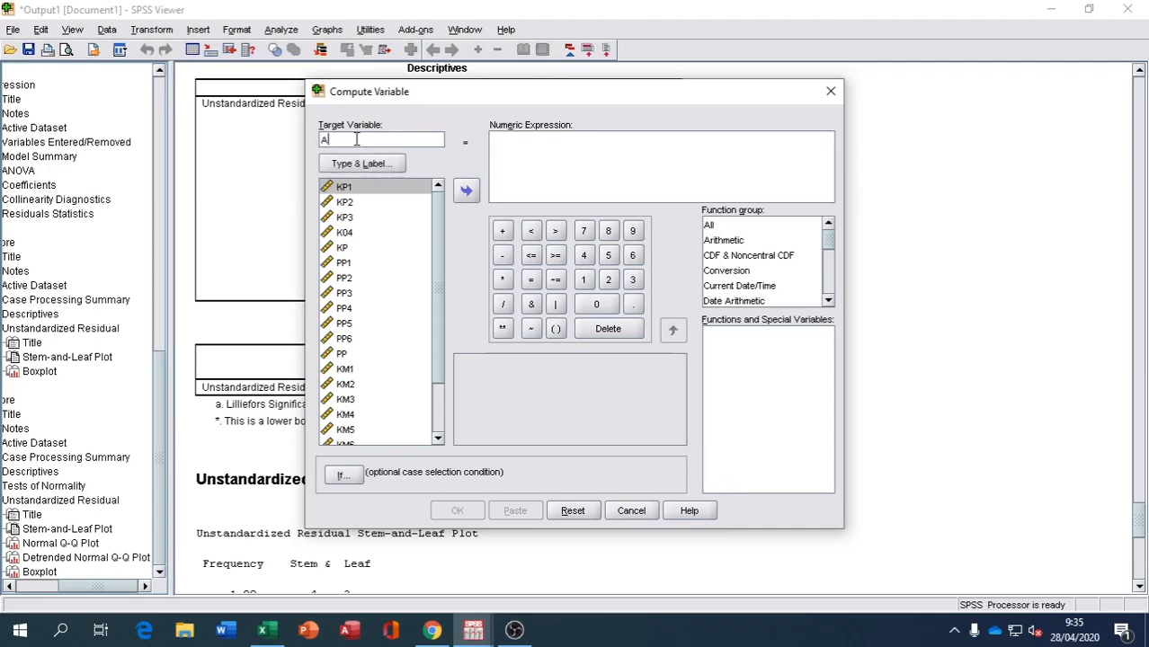
type("bs_Res_1")
- Compute the target variable as the absolute value of the unstandardized residual, ABS(RES_1), and look over the residual normality output
left_click(513, 144)
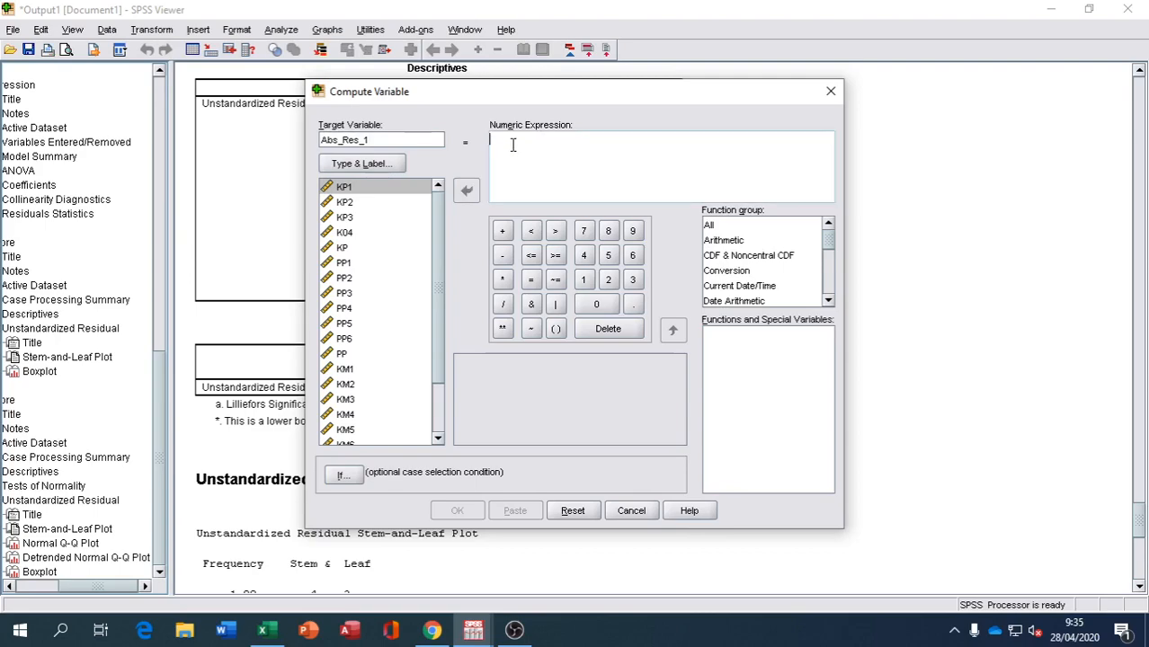
left_click(709, 227)
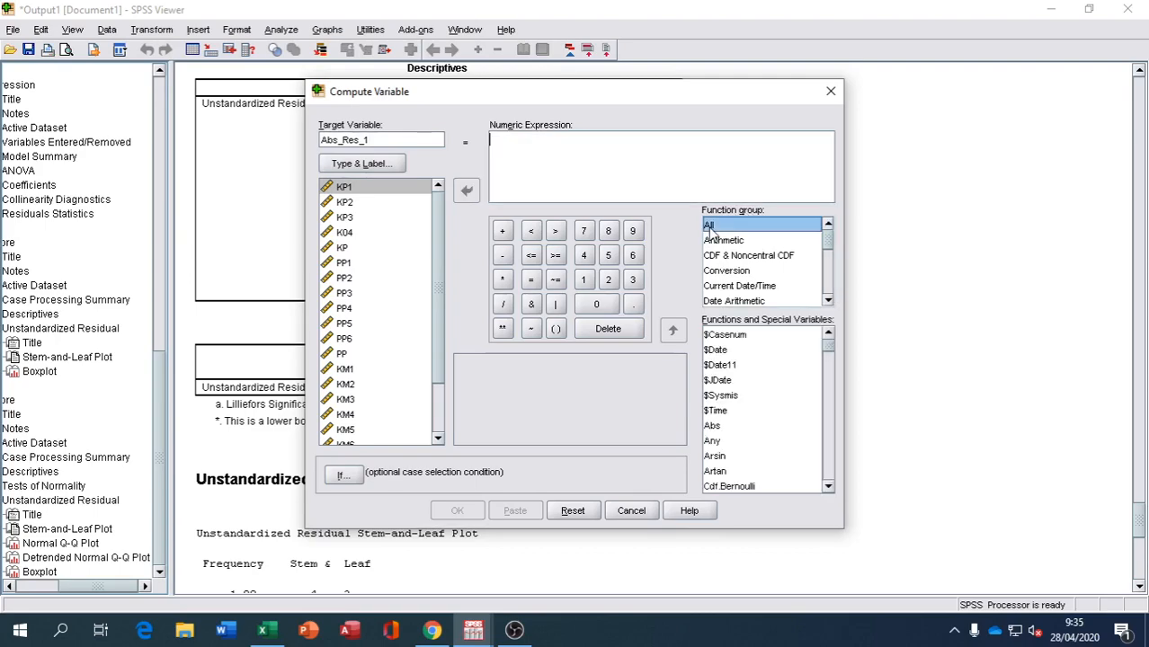
double_click(717, 426)
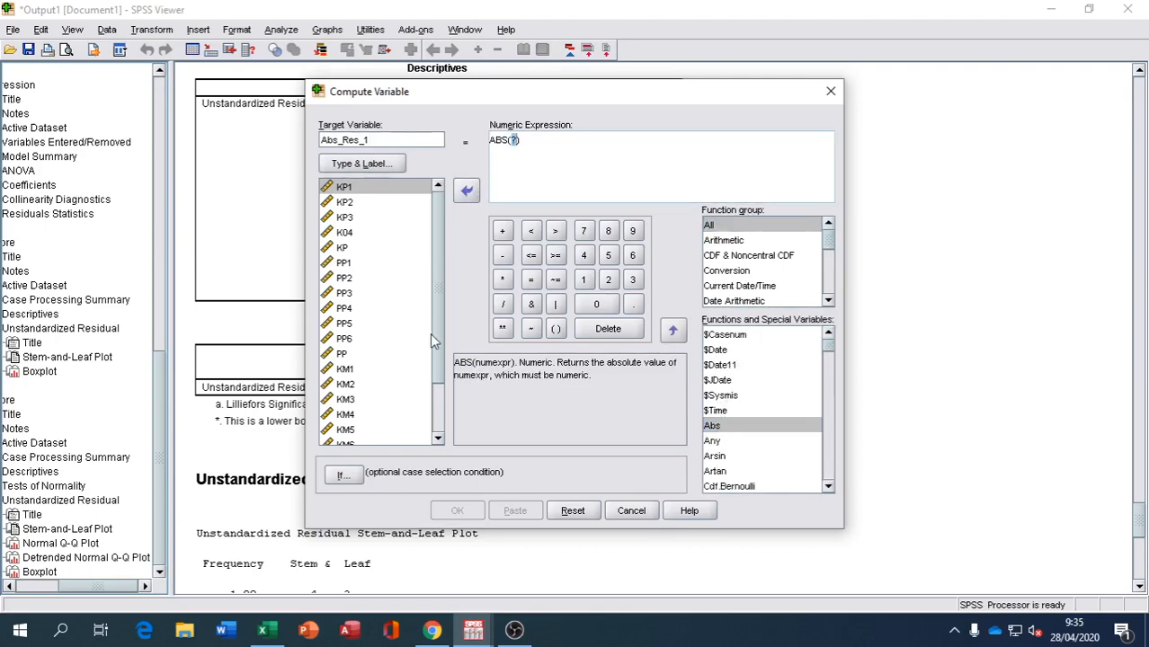
scroll(438, 430, "down", 2)
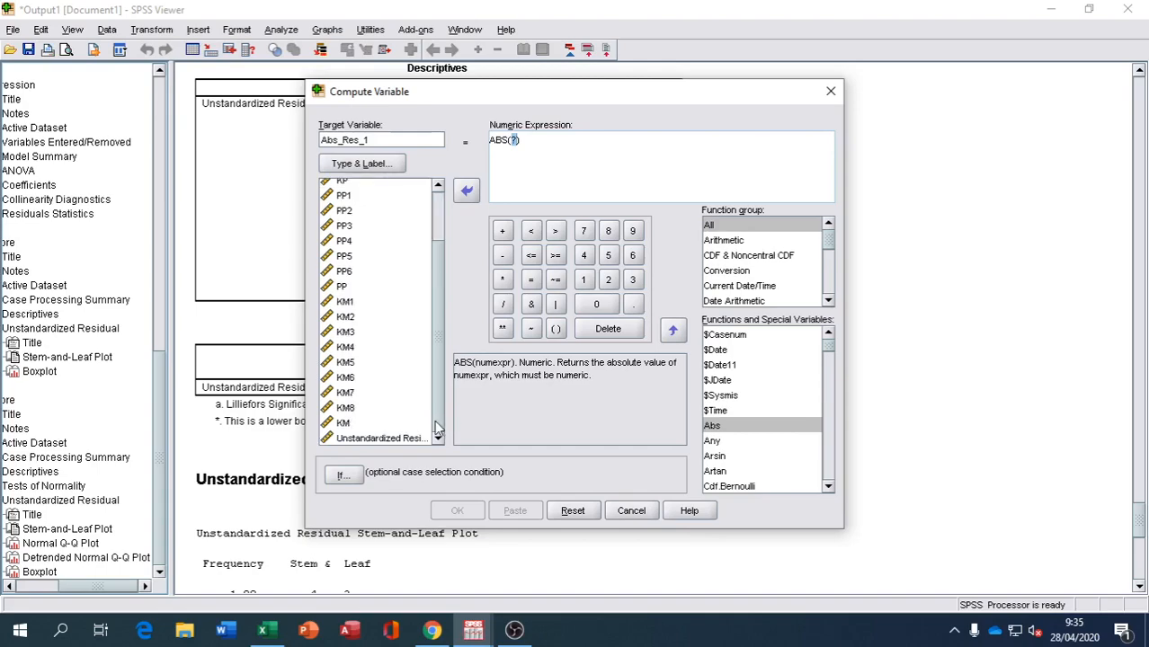
left_click(379, 439)
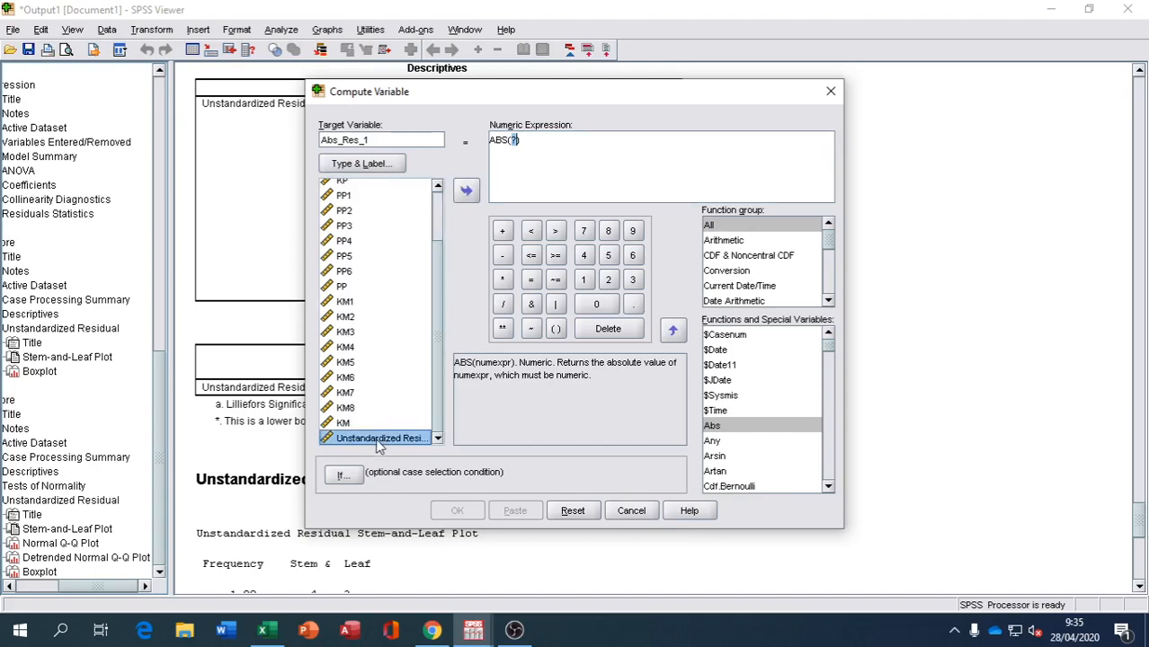
left_click(459, 193)
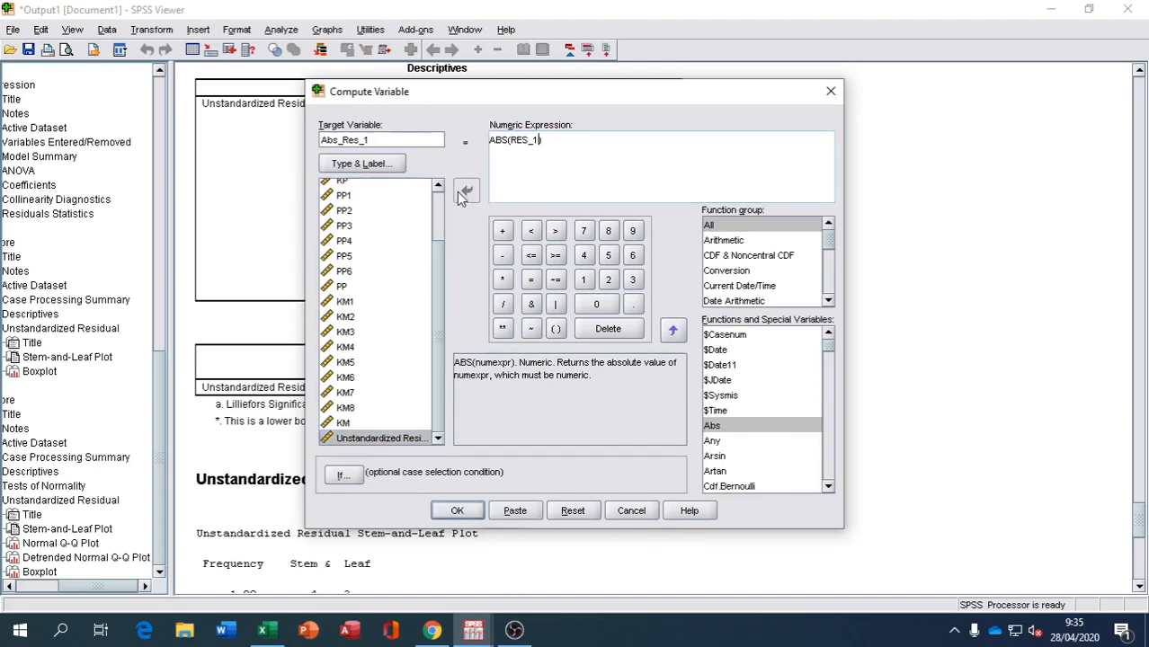
left_click(457, 511)
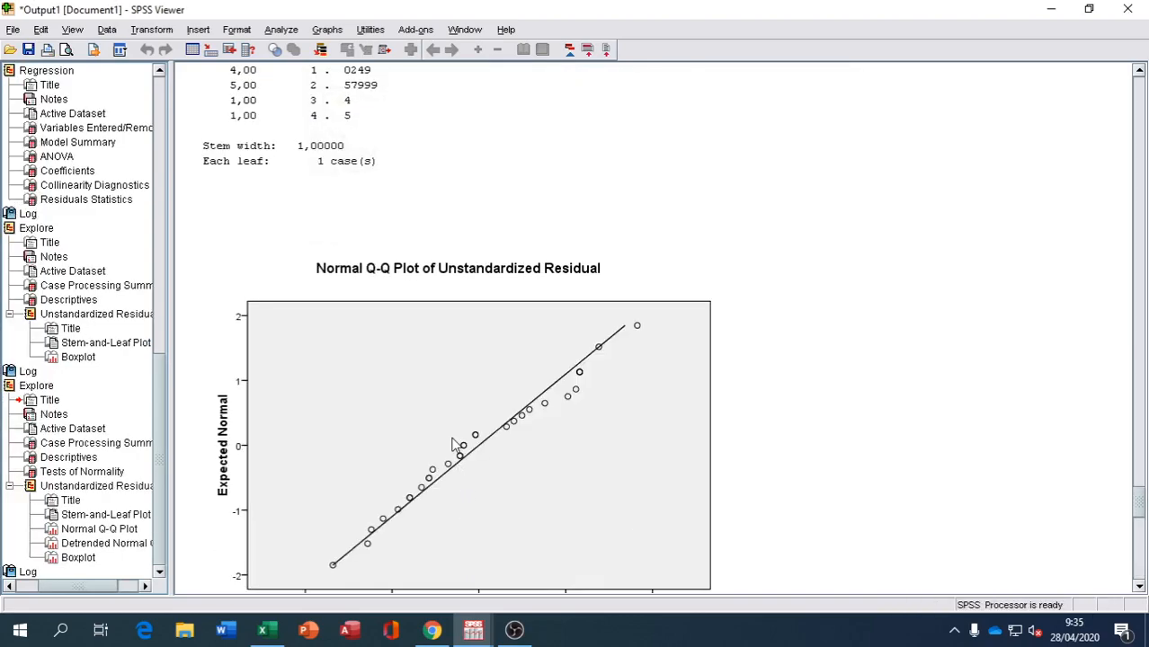
scroll(464, 406, "down", 9)
scroll(460, 393, "down", 12)
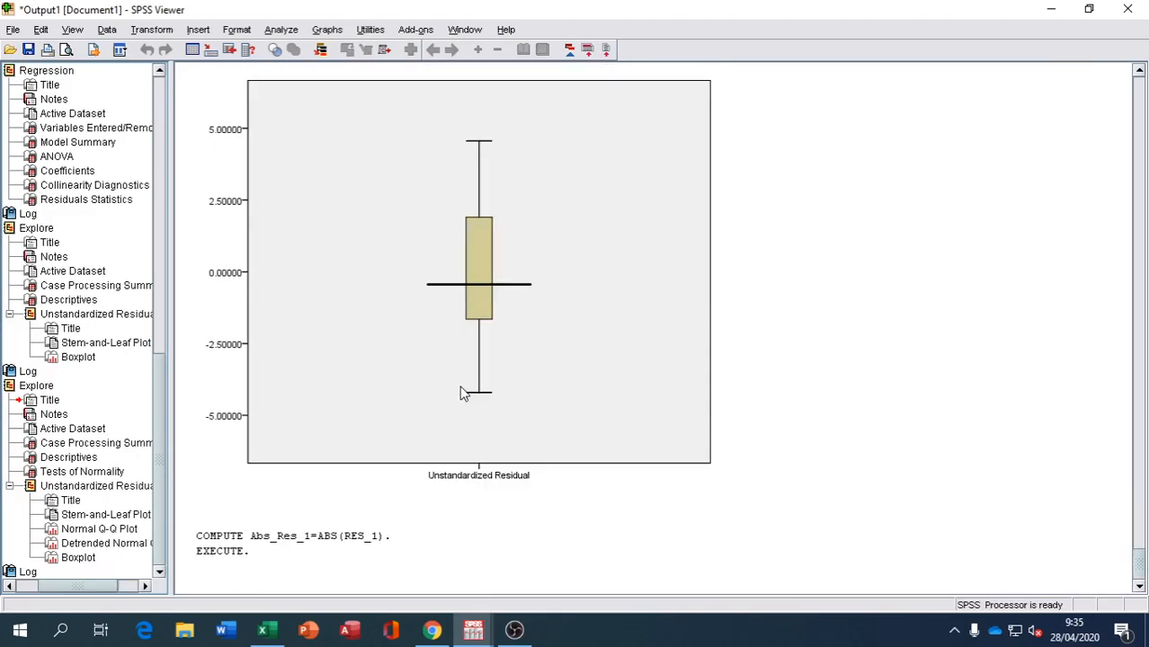
scroll(461, 386, "up", 15)
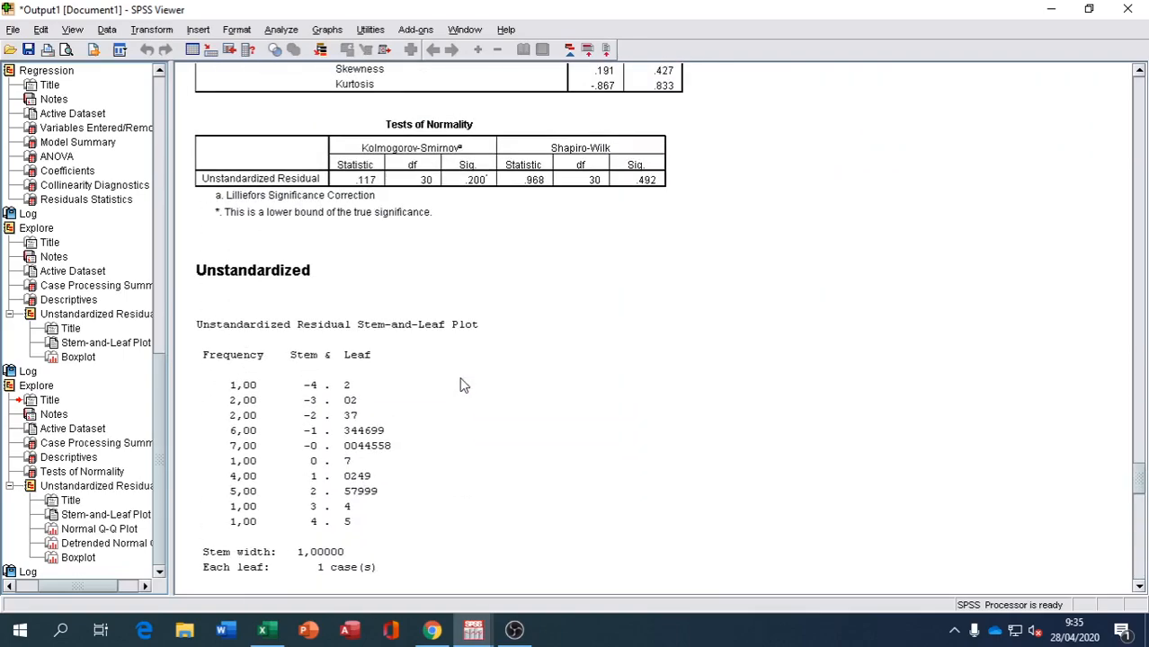
scroll(460, 385, "up", 6)
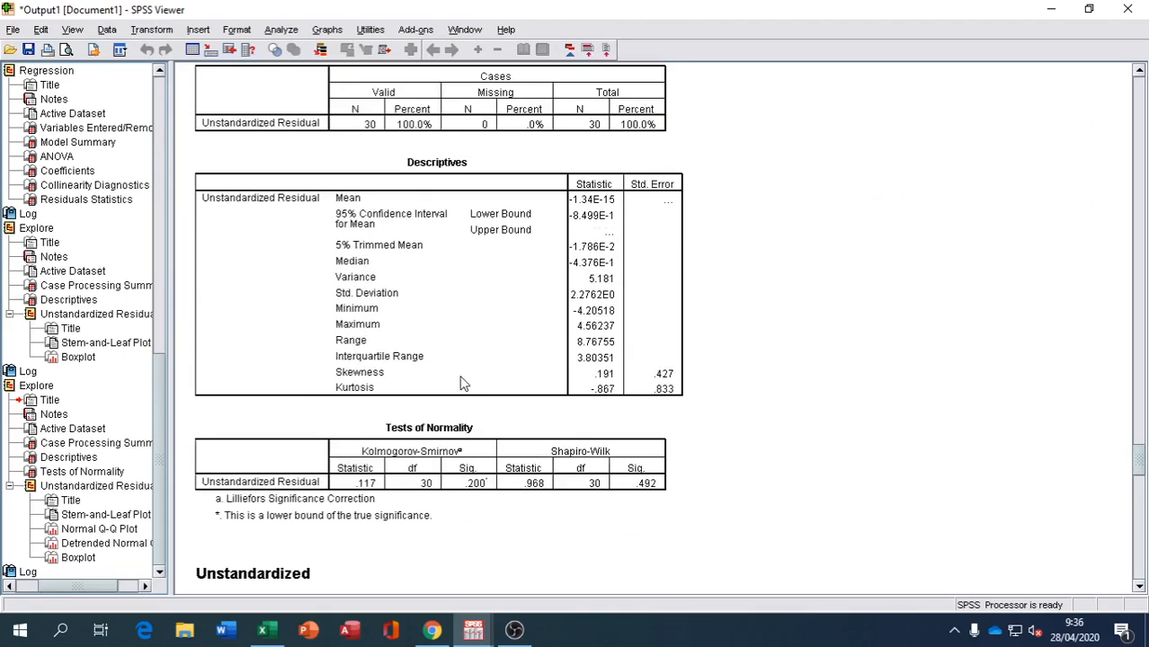
scroll(460, 384, "down", 6)
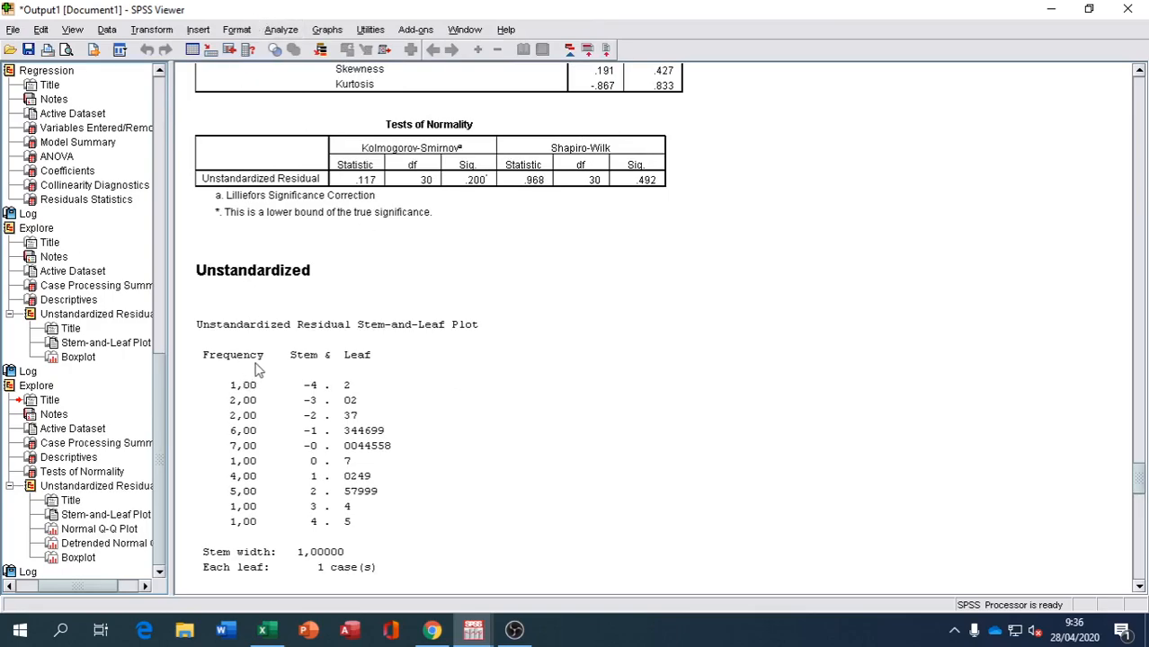
- Run a linear regression with Abs_Res_1 replacing PP as the dependent variable and KP as the predictor, and view its coefficients
left_click(281, 31)
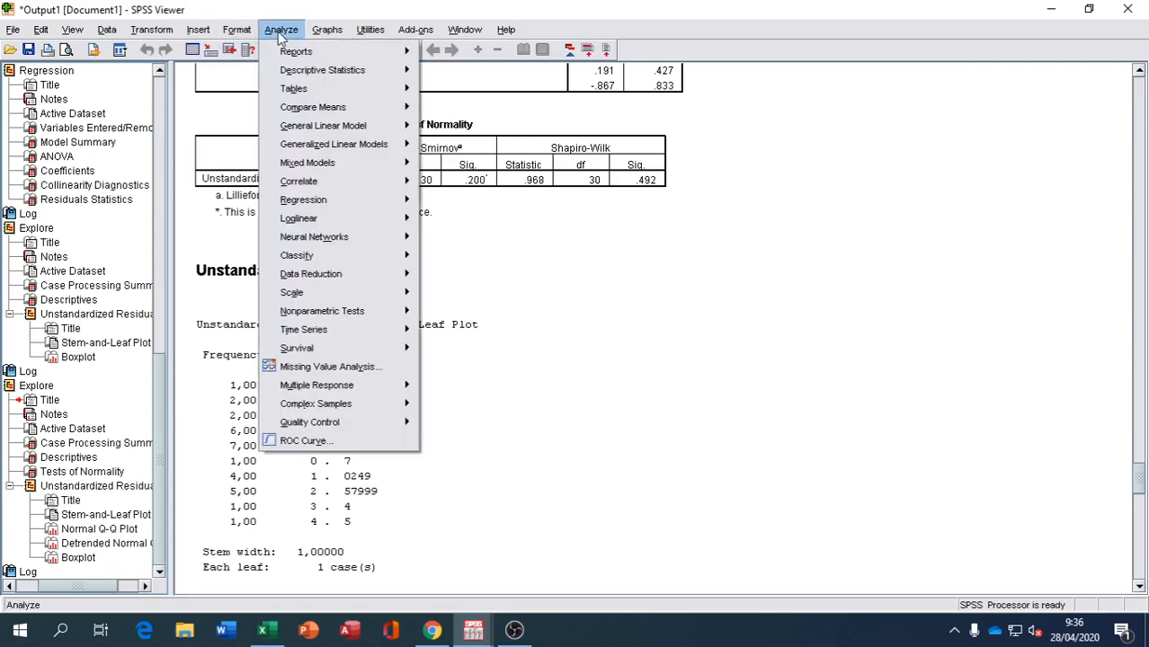
mouse_move(346, 201)
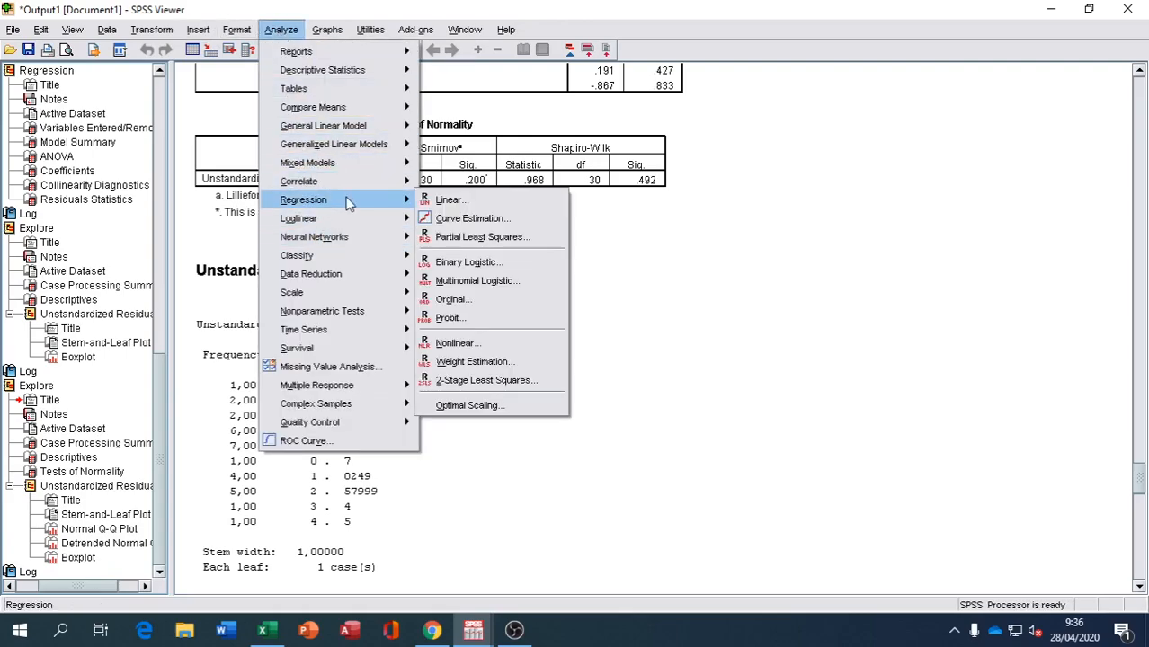
left_click(450, 200)
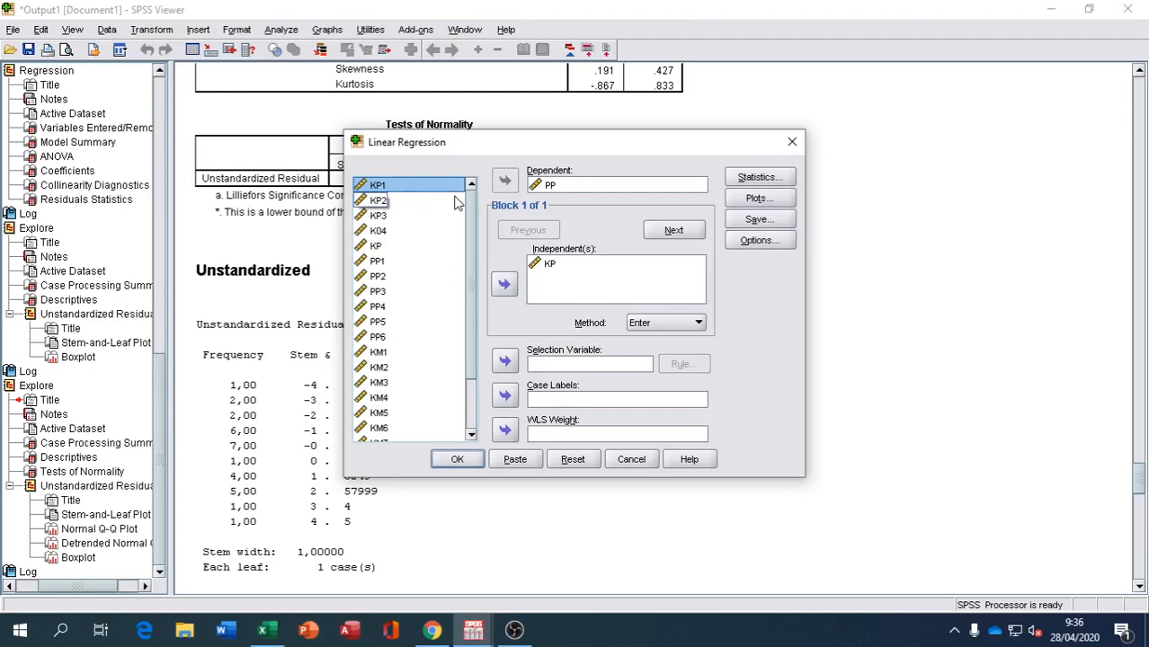
left_click(543, 189)
left_click(510, 183)
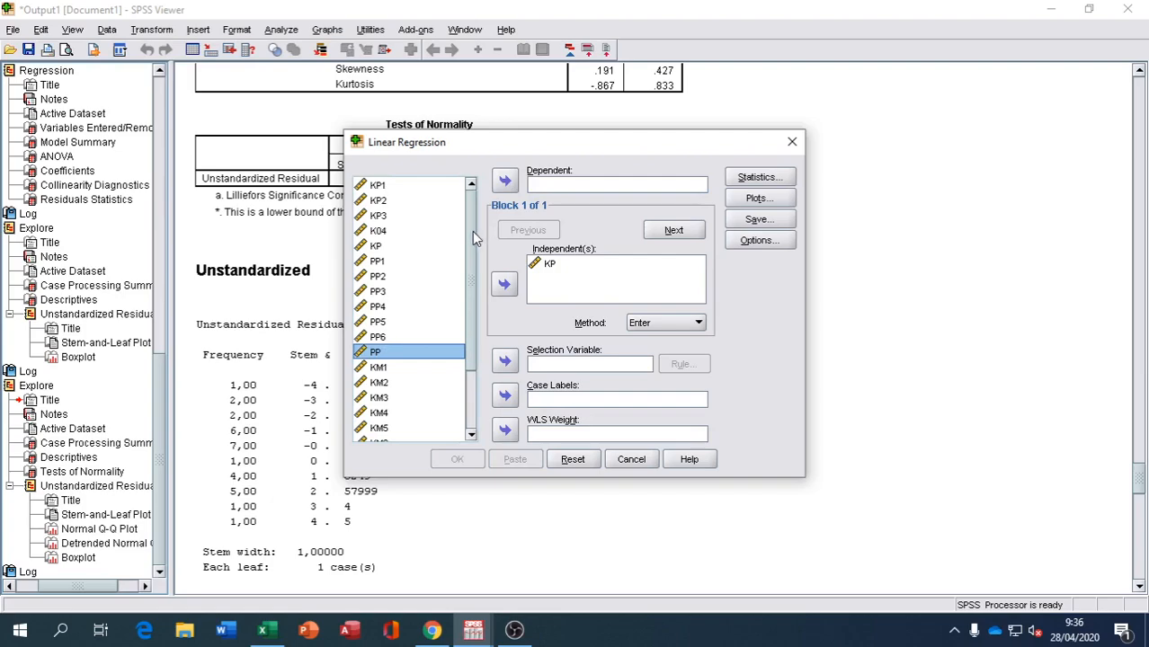
scroll(412, 423, "down", 2)
left_click(402, 436)
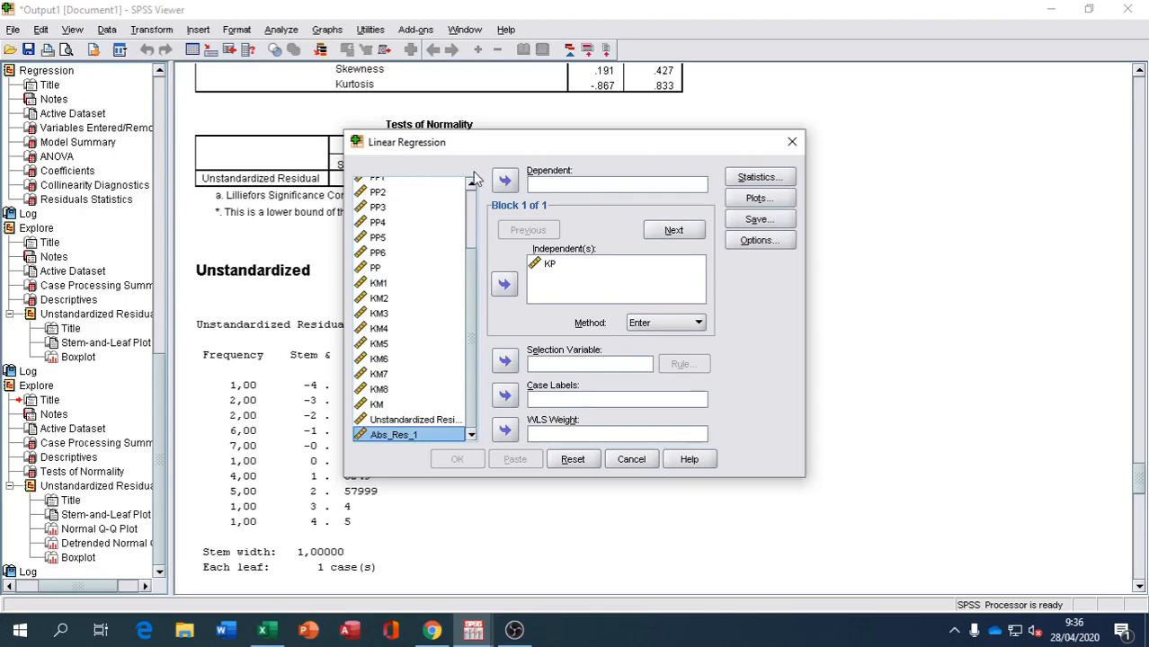
left_click(502, 183)
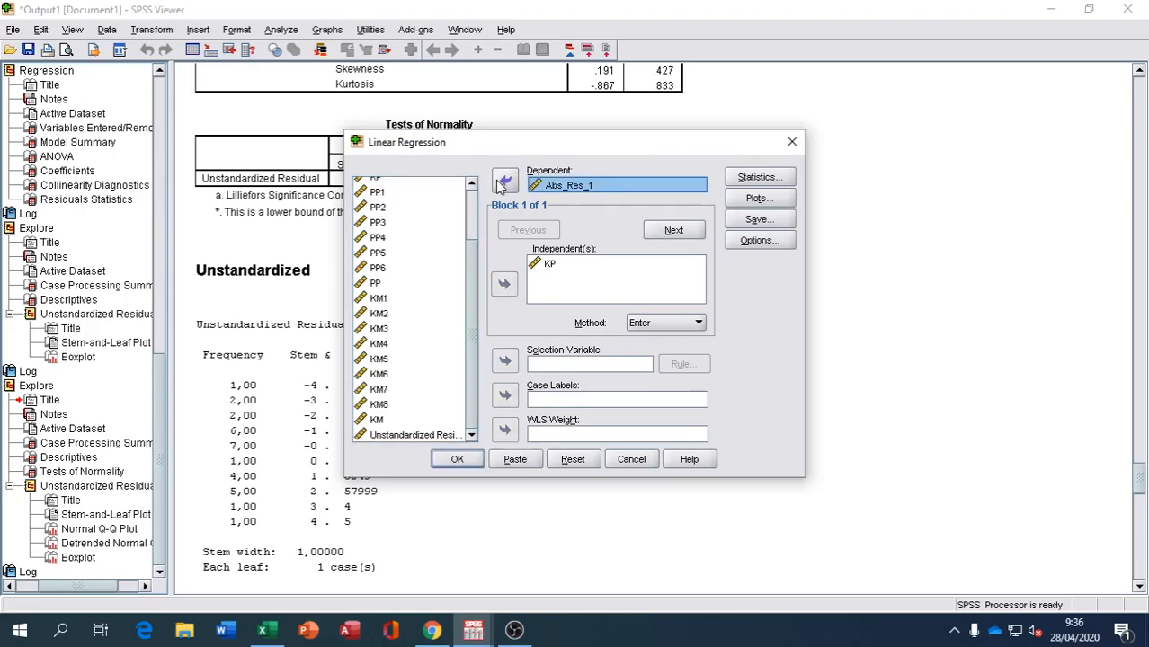
left_click(461, 458)
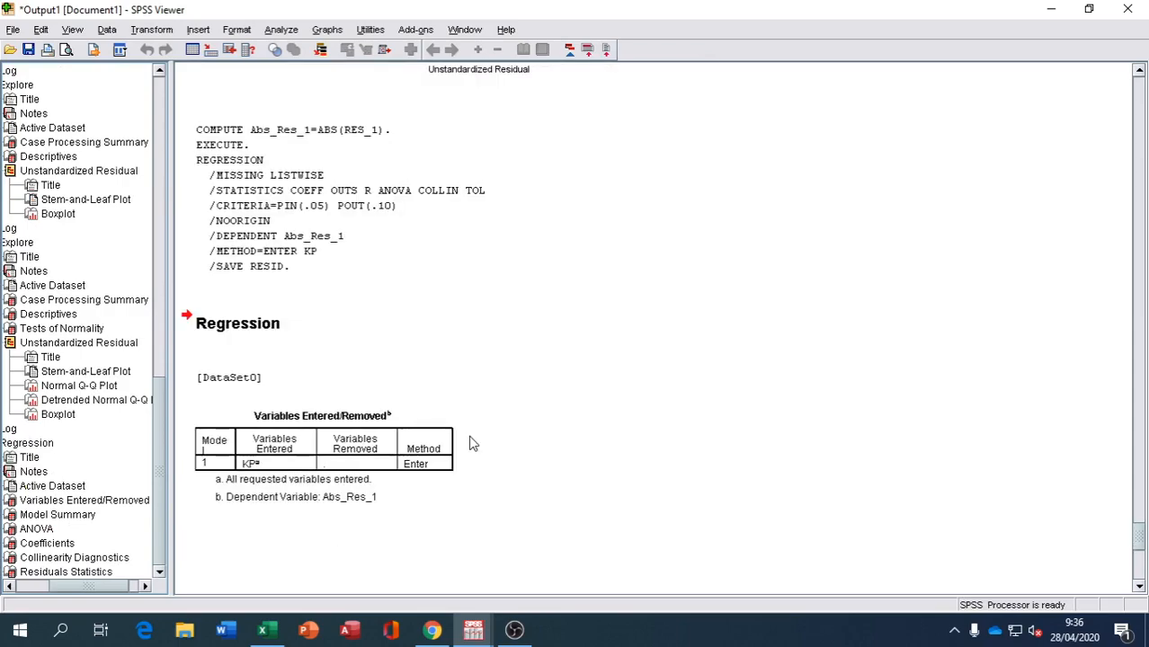
scroll(469, 435, "down", 5)
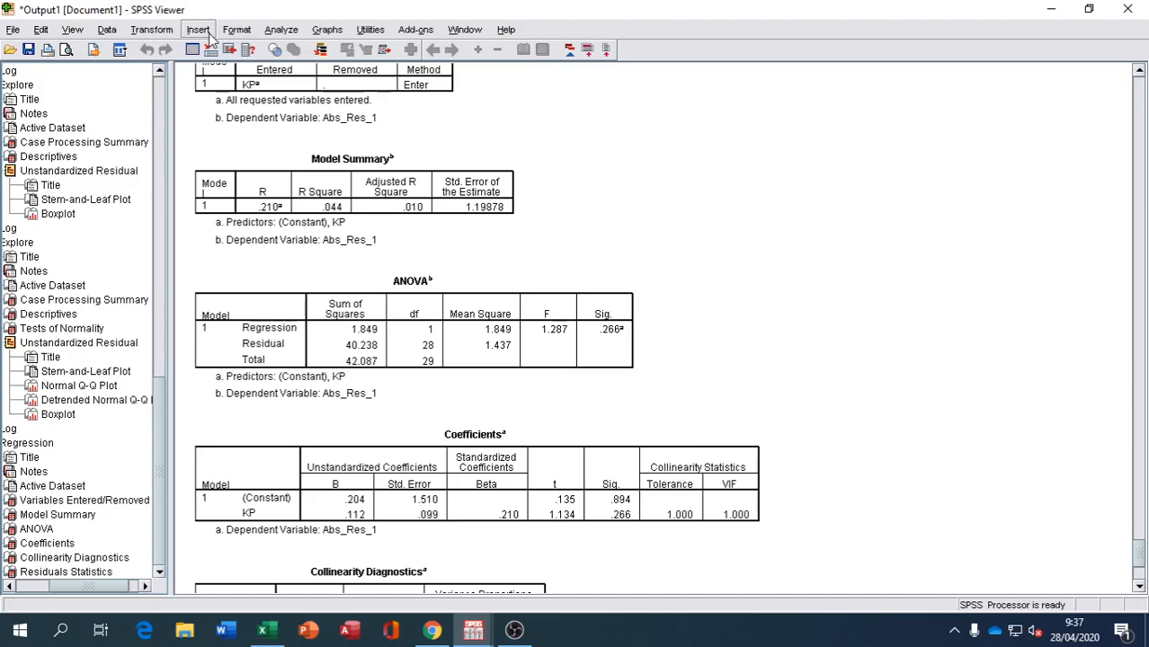
- Set up a linear regression with KM replacing Abs_Res_1 as the dependent variable and PP added to KP as predictors
left_click(281, 29)
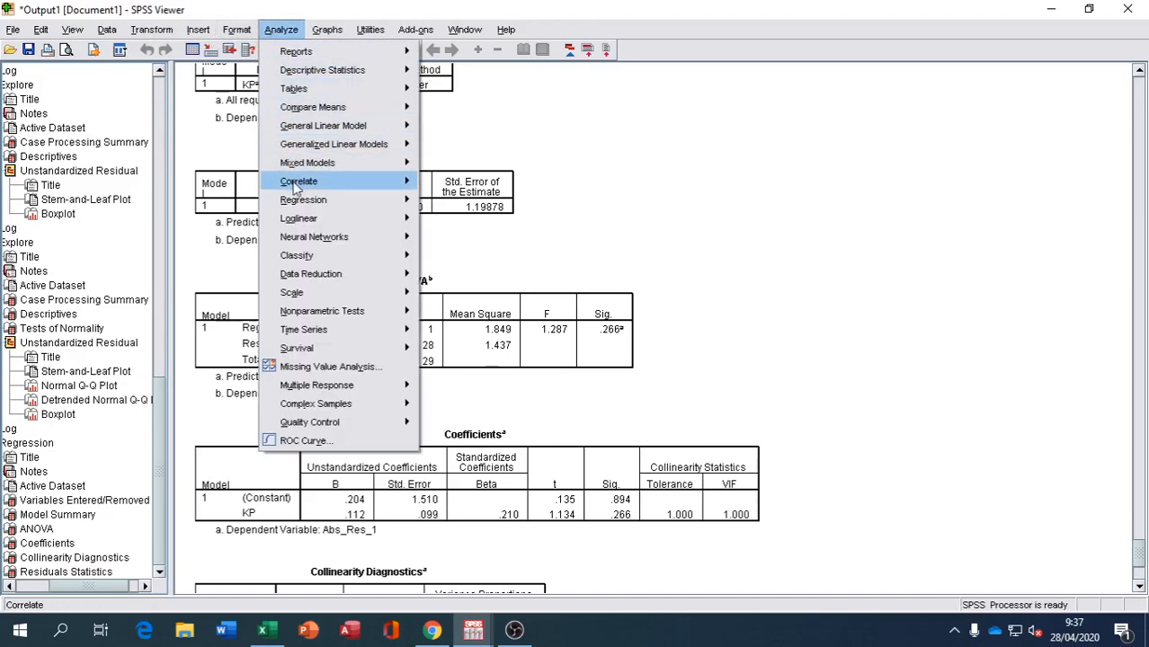
mouse_move(303, 199)
left_click(454, 203)
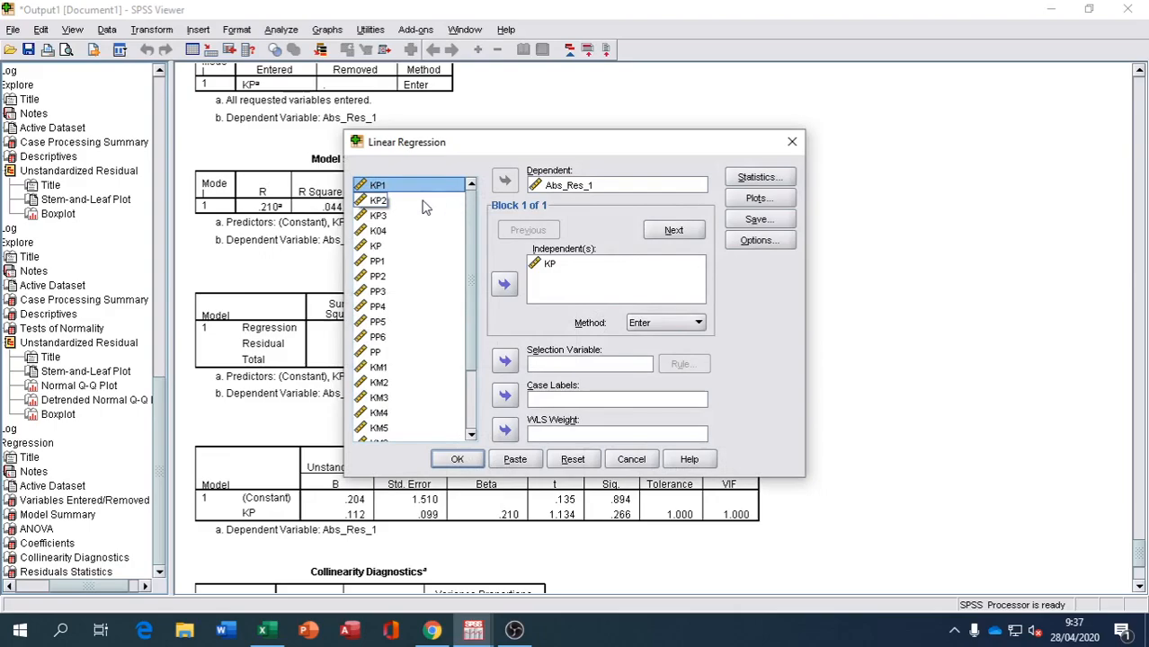
left_click(539, 186)
left_click(504, 183)
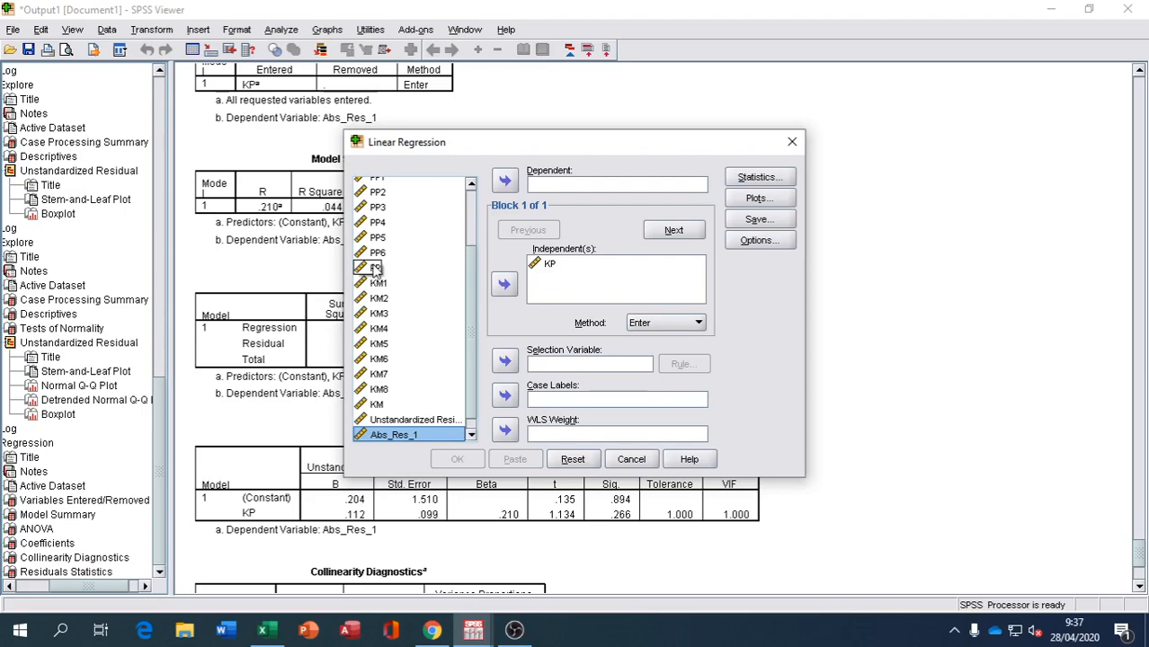
left_click(382, 267)
left_click(502, 285)
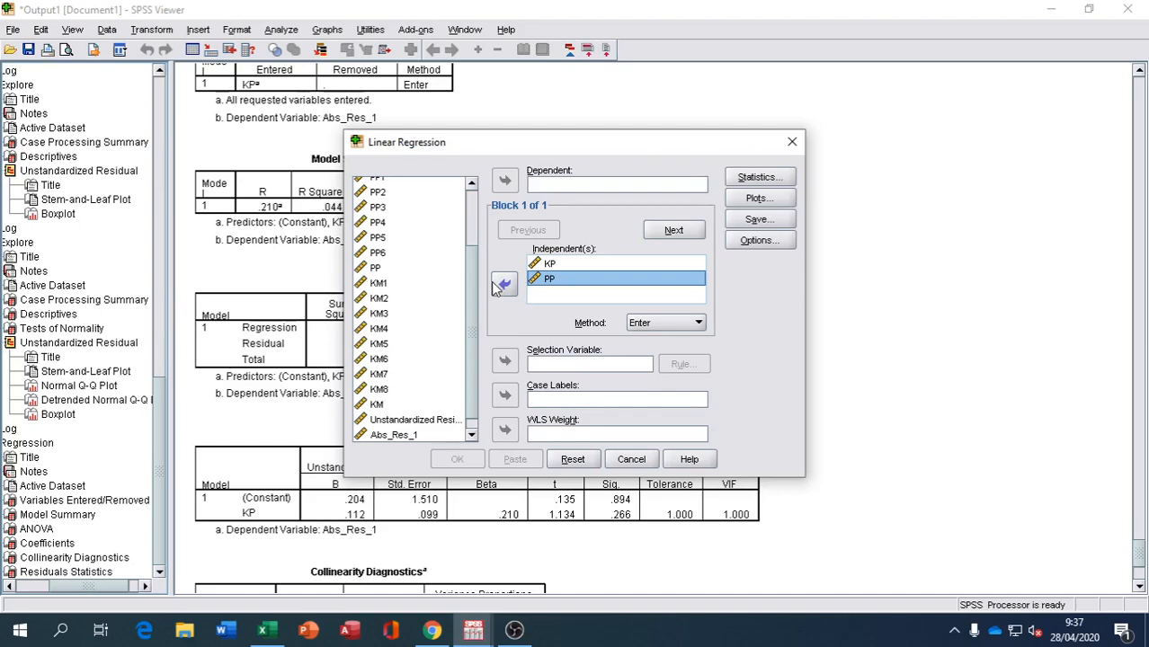
left_click(470, 435)
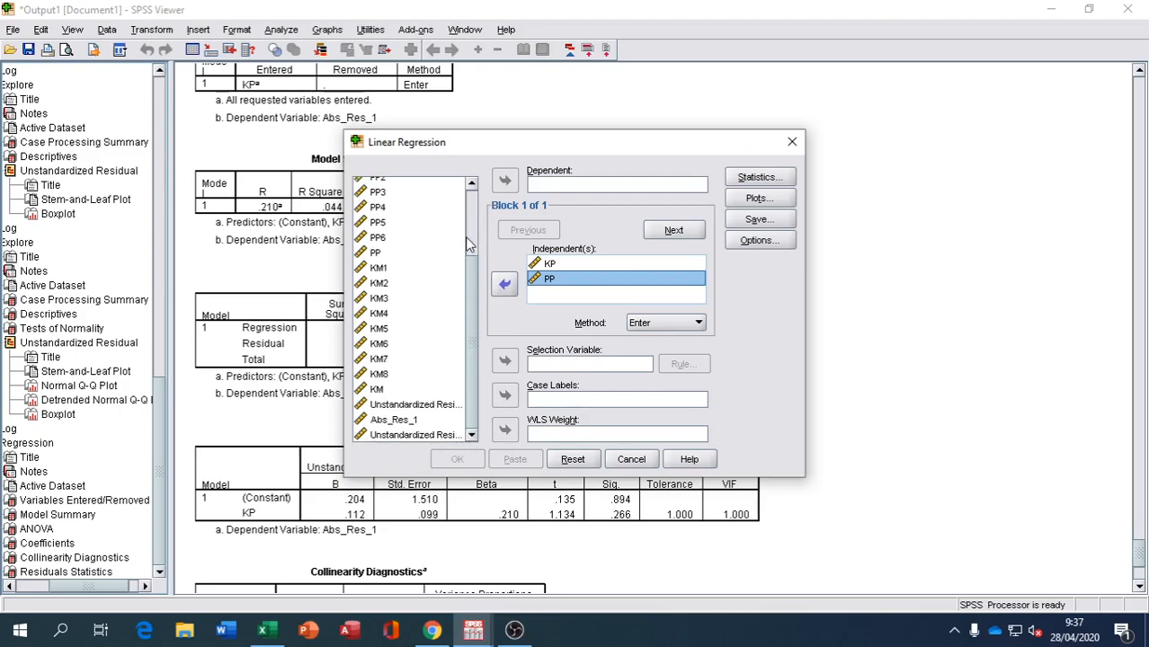
left_click(374, 389)
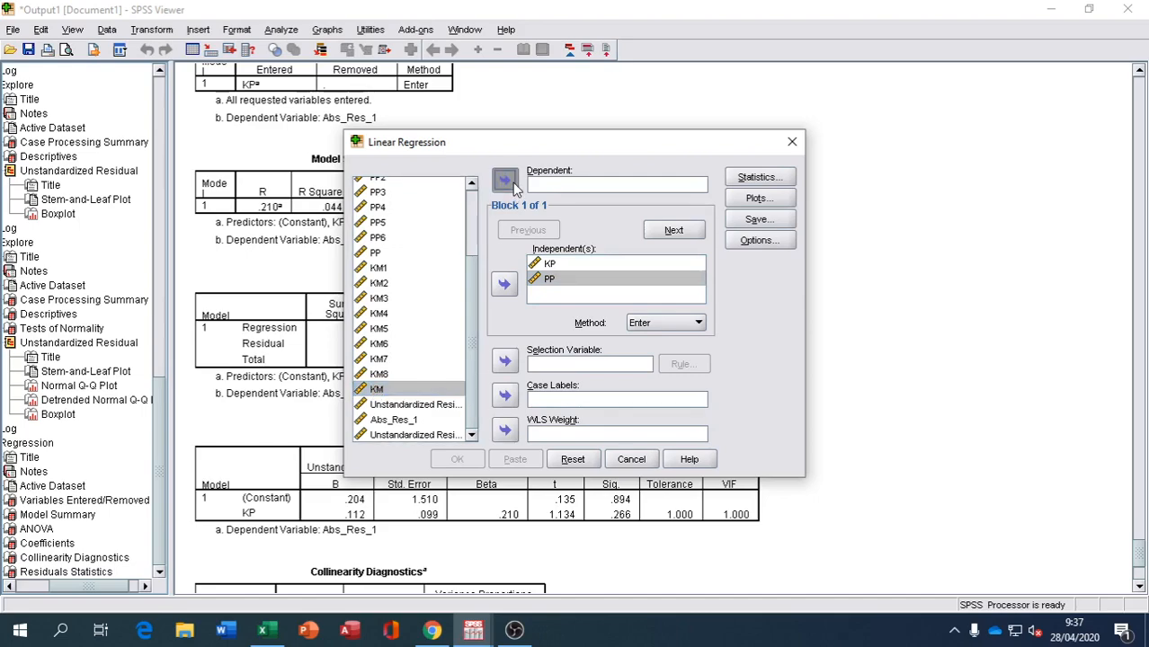
left_click(511, 184)
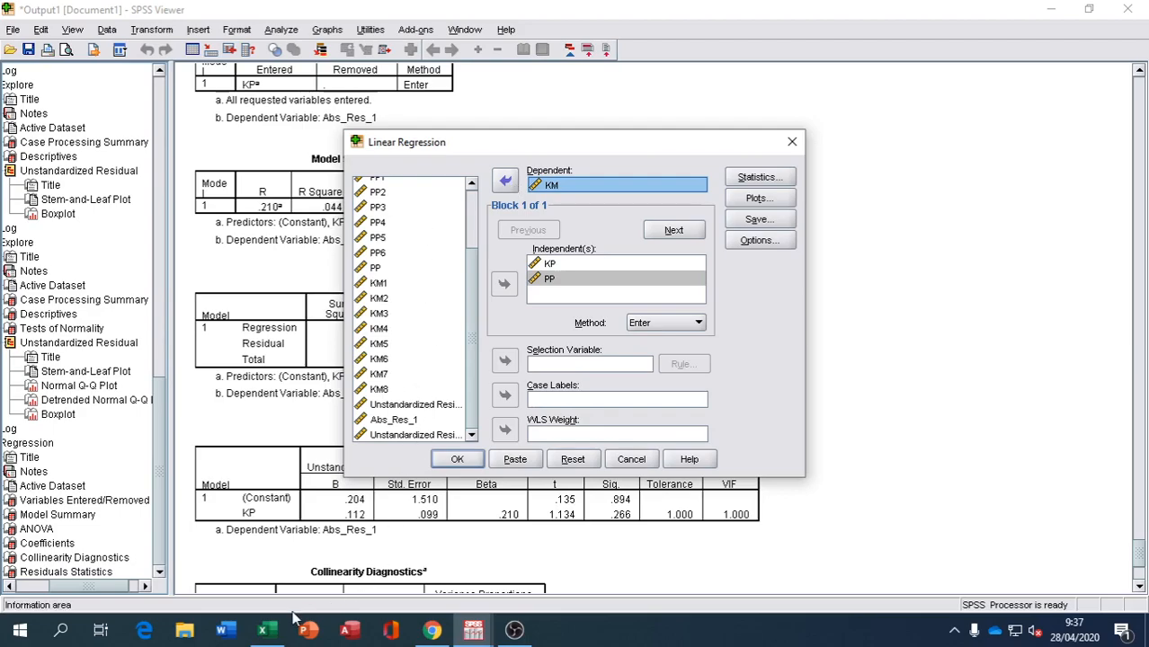
- Switch to Excel, review the two research model equations on the KERANGKA PIKIR sheet, and return to the SPSS regression setup
left_click(263, 629)
left_click(192, 585)
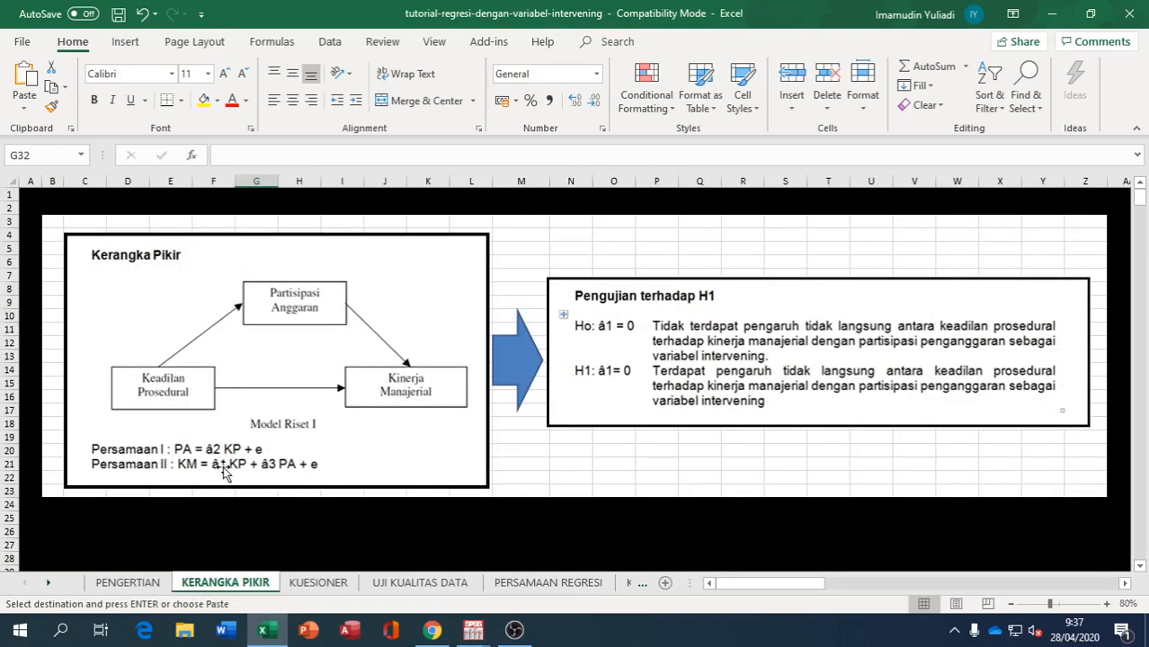
mouse_move(472, 629)
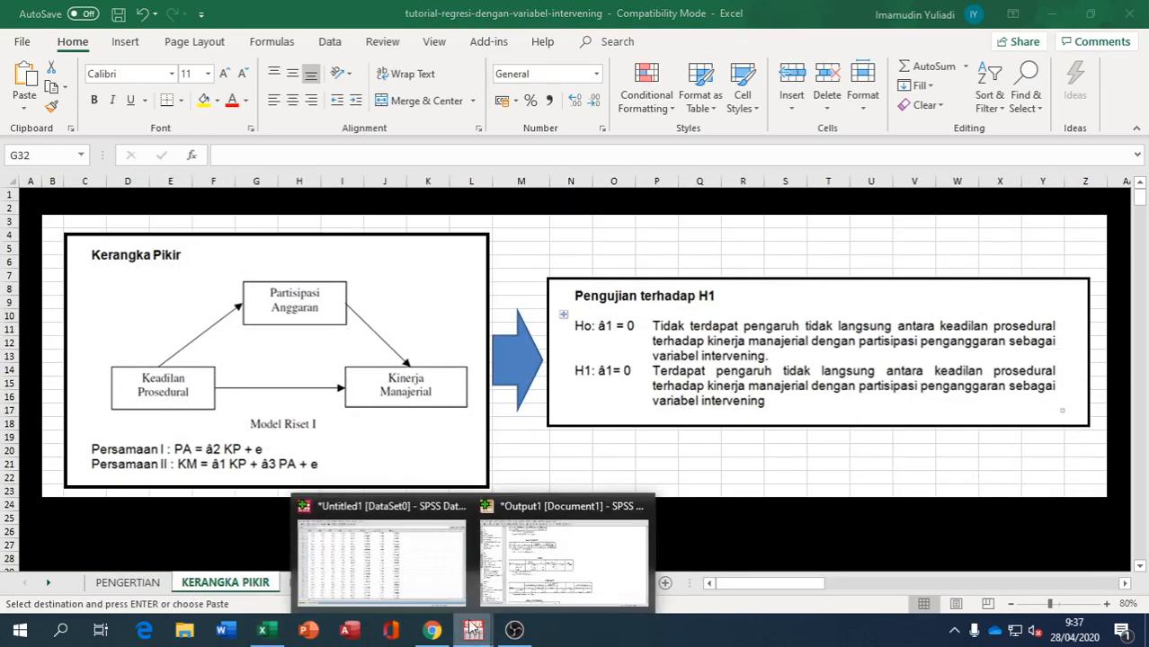
left_click(564, 558)
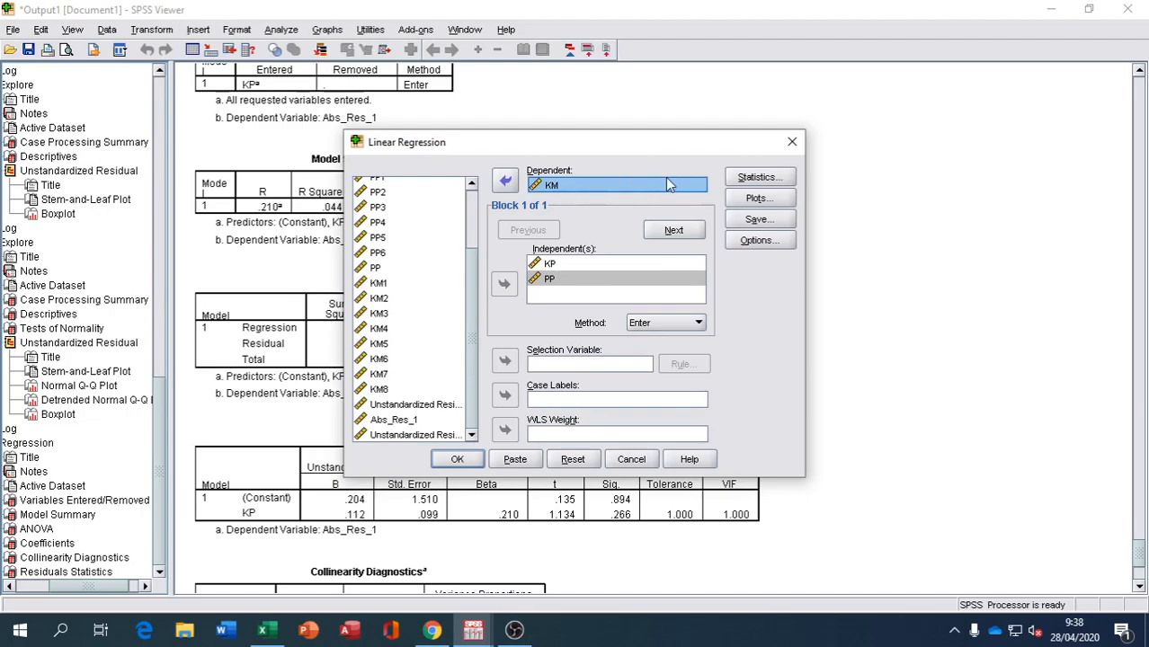
- Check that unstandardized residuals are saved, run the regression of KM on KP and PP, and view its coefficients
left_click(755, 220)
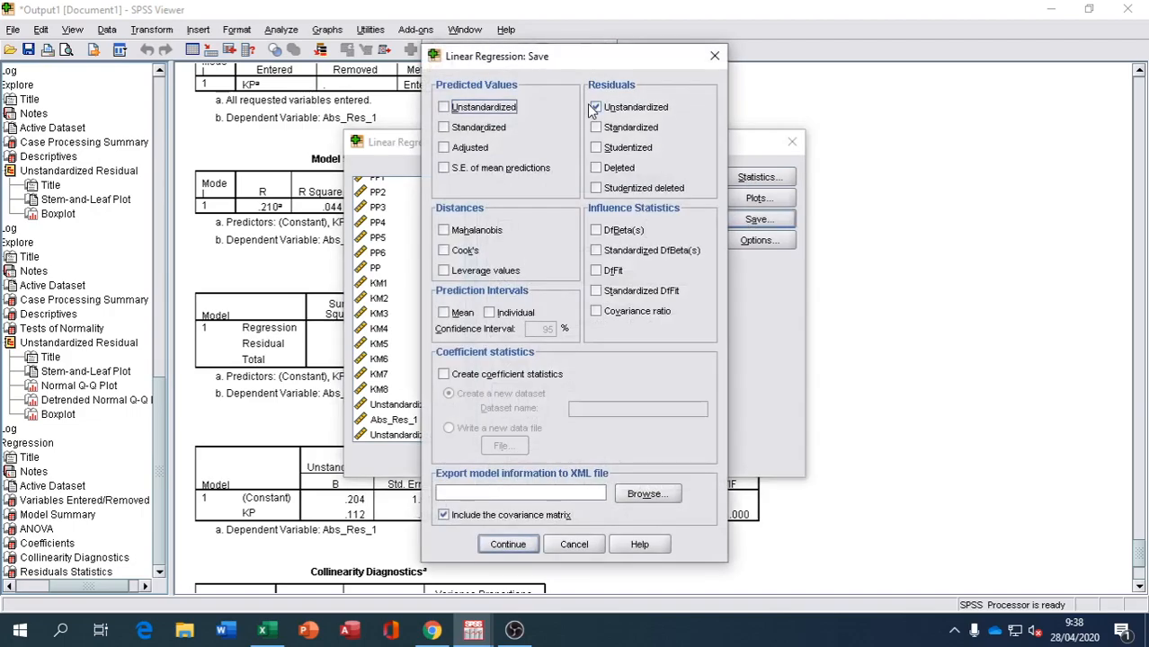
left_click(752, 274)
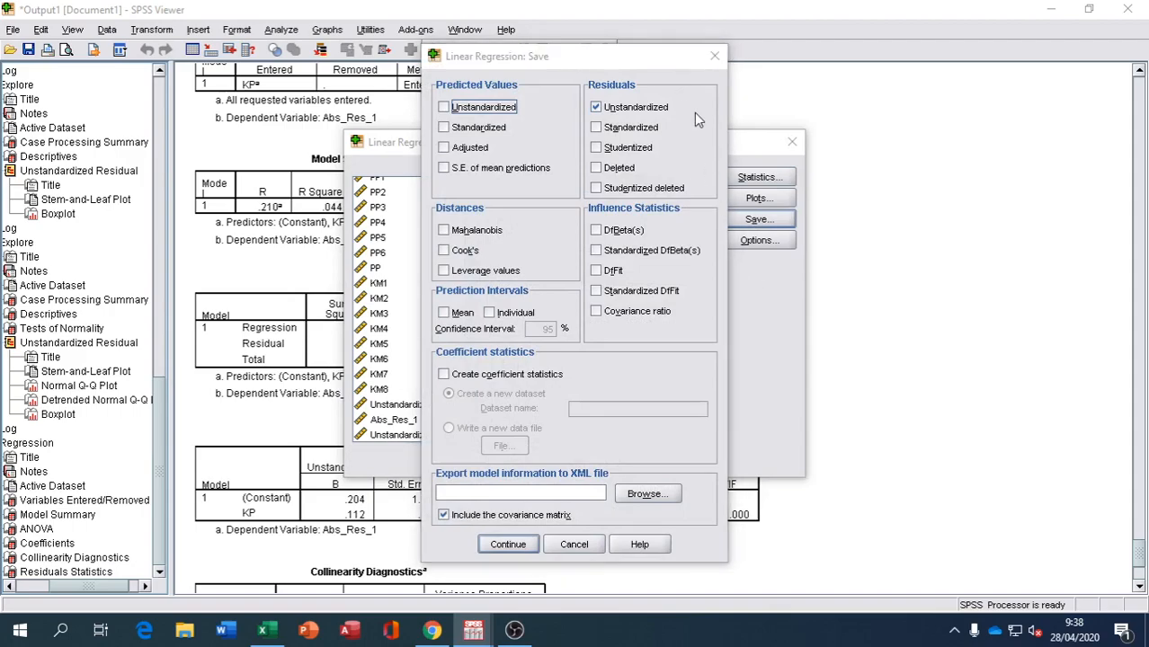
left_click(715, 55)
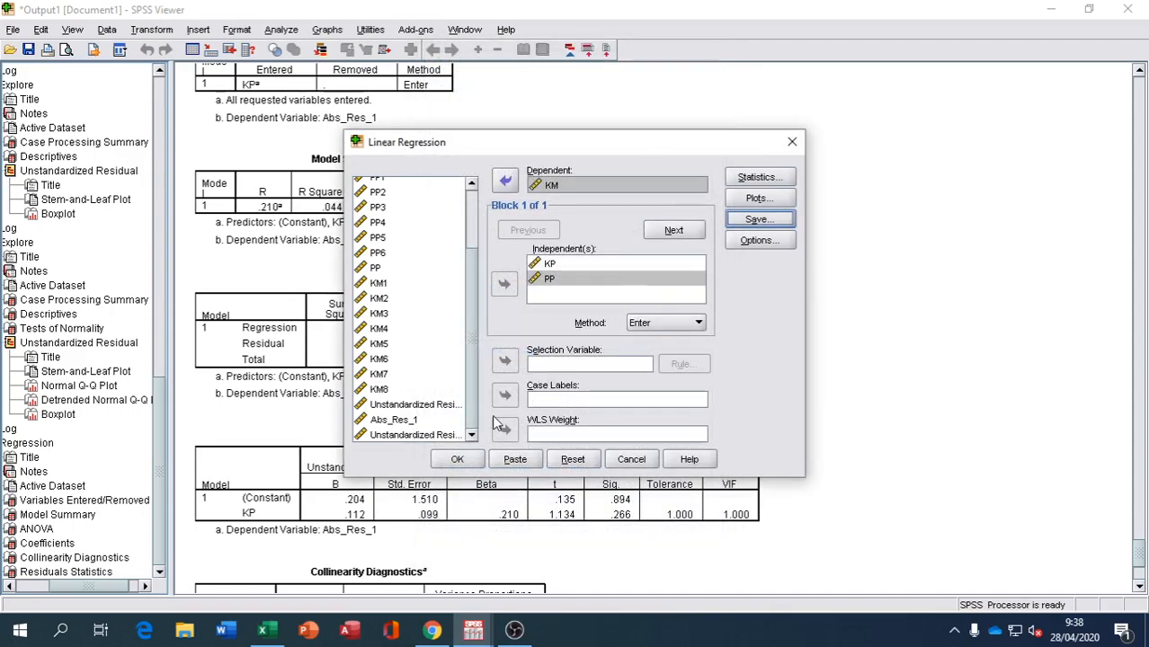
left_click(462, 457)
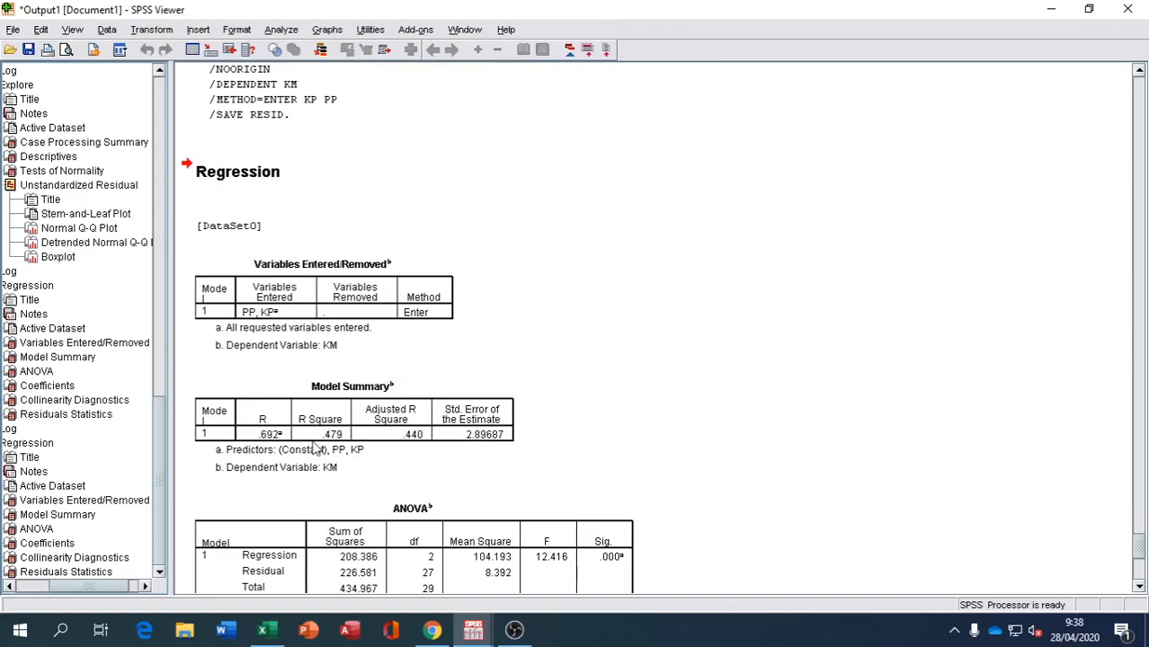
scroll(352, 434, "down", 2)
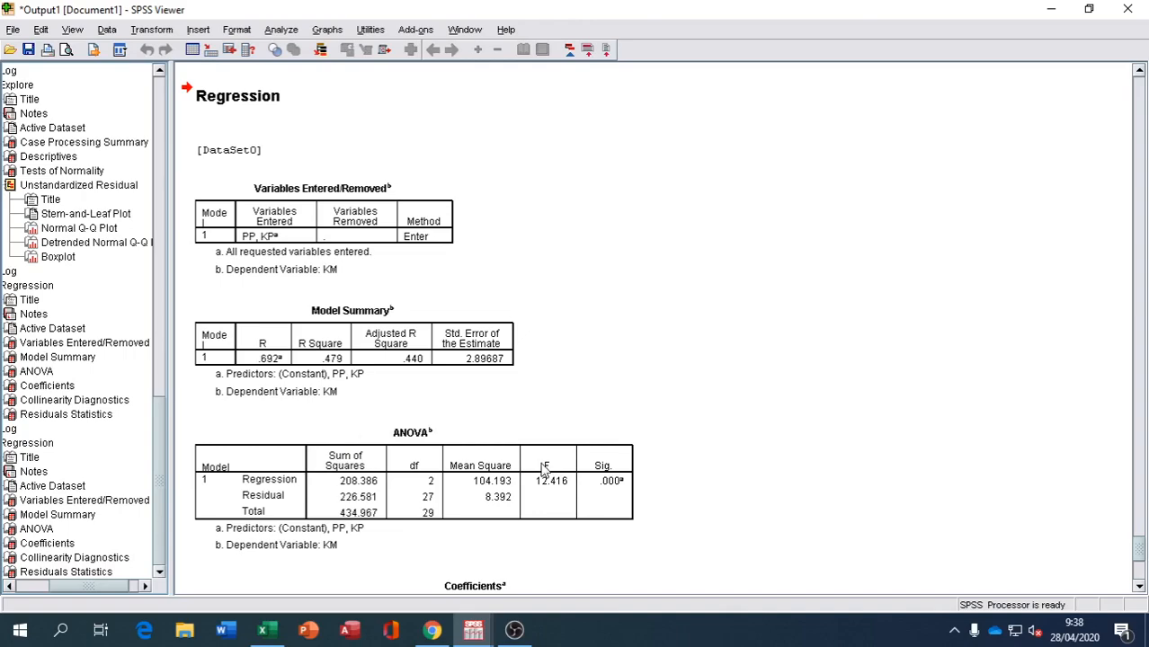
scroll(561, 470, "down", 6)
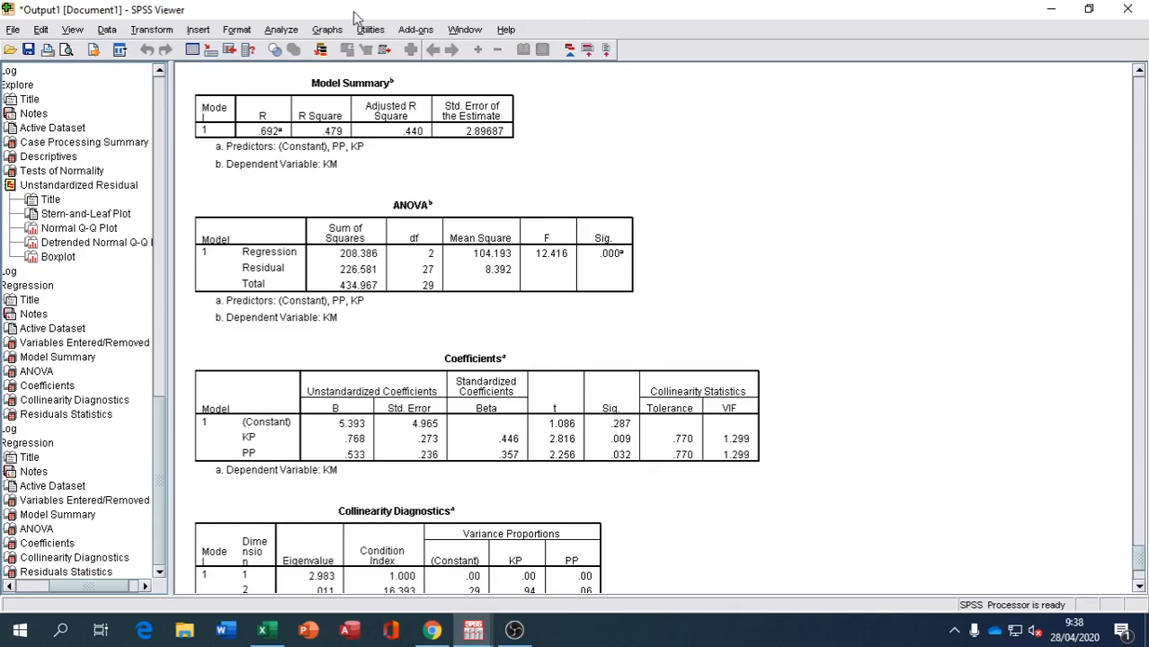
left_click(281, 29)
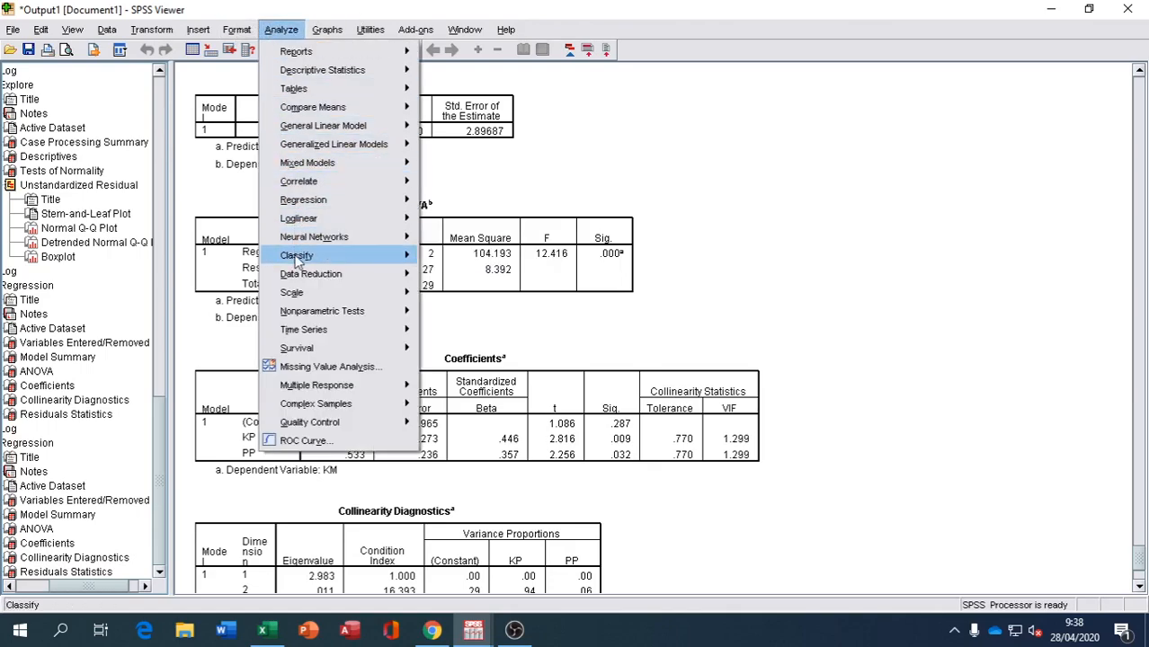
mouse_move(382, 199)
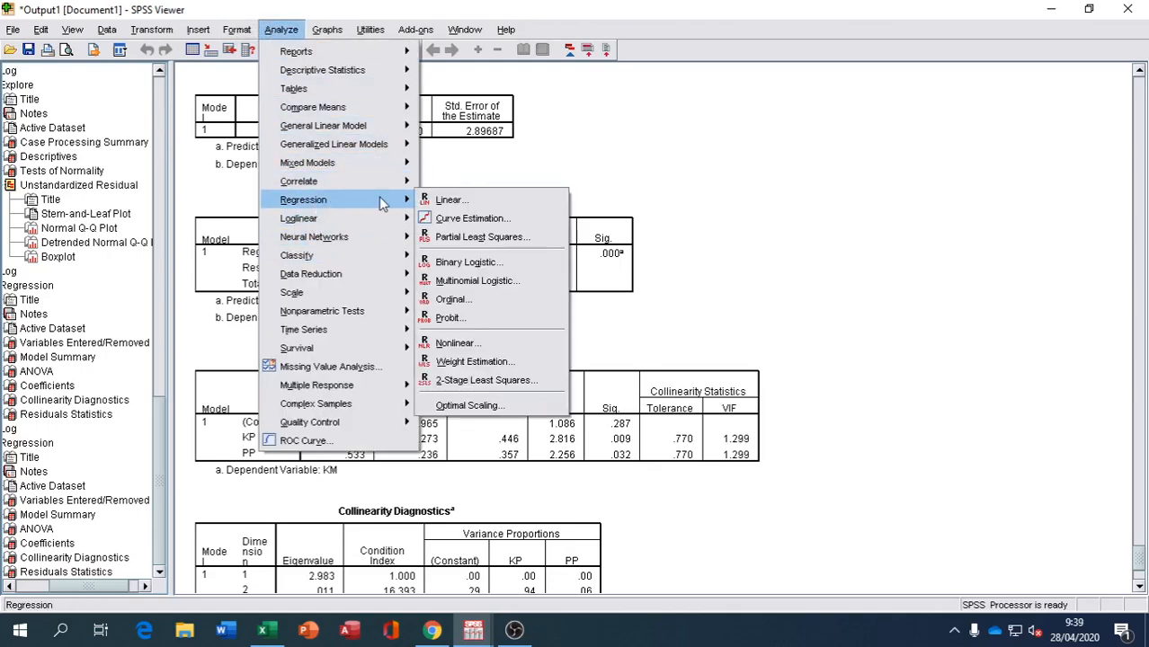
left_click(446, 199)
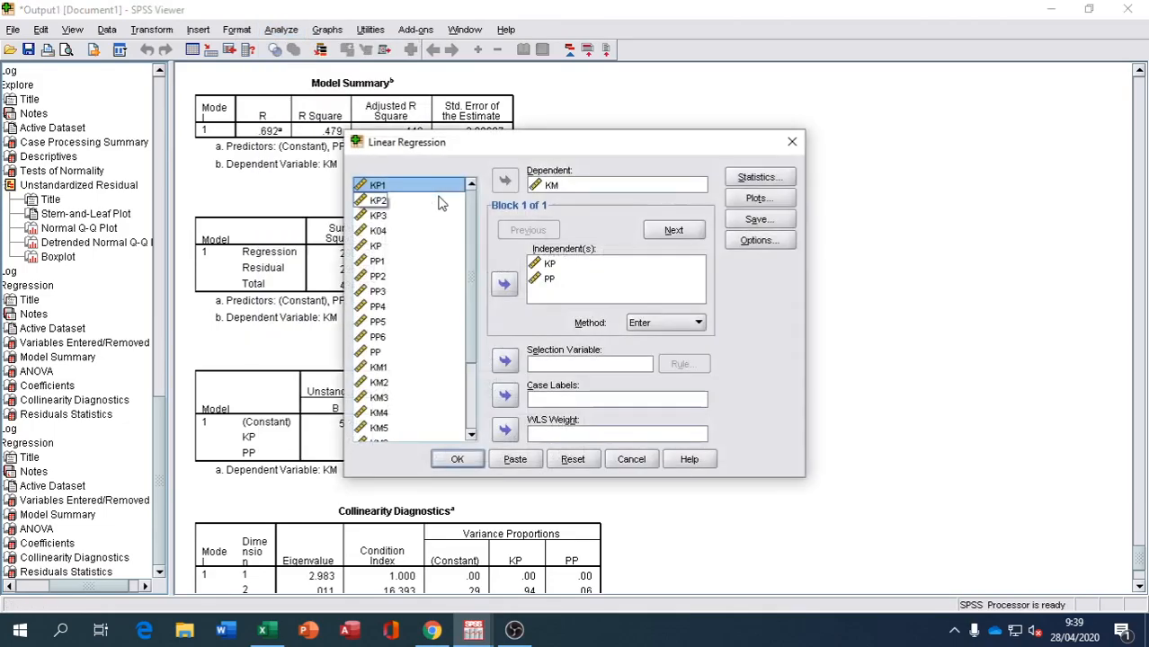
left_click(544, 186)
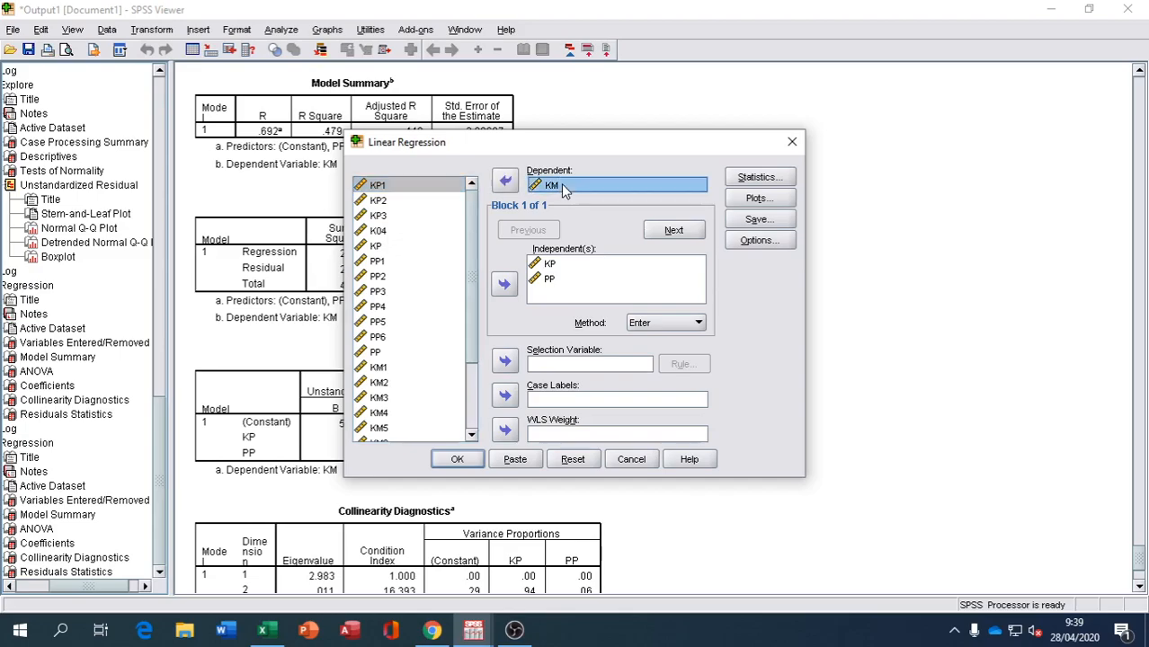
left_click(509, 182)
left_click(541, 279)
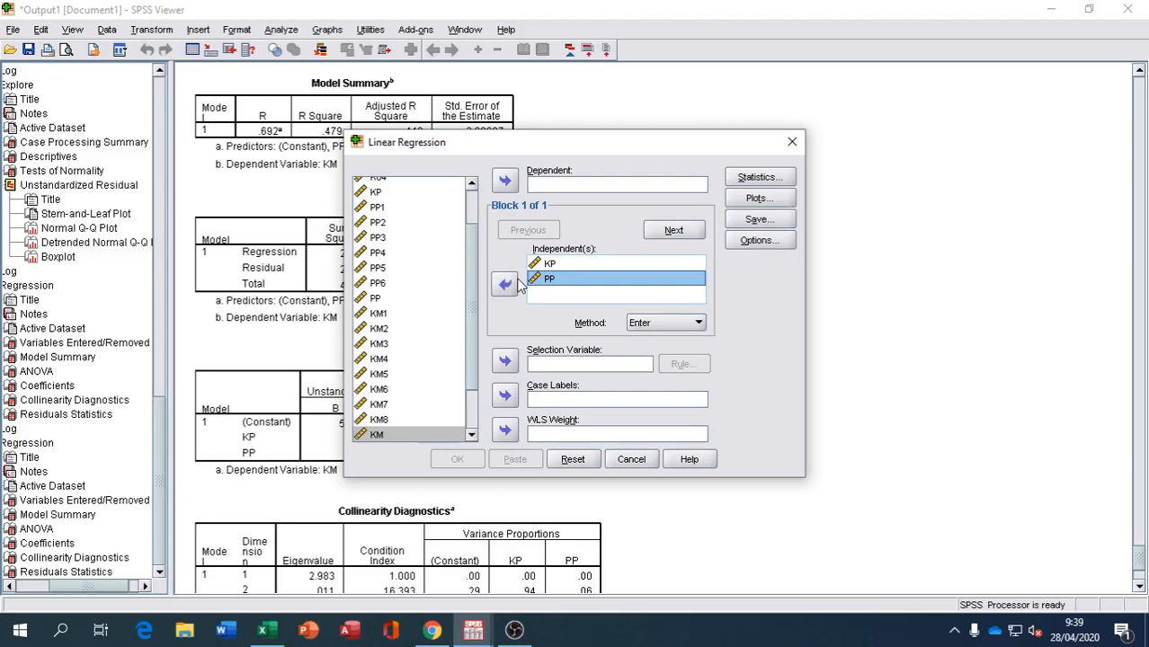
left_click(504, 284)
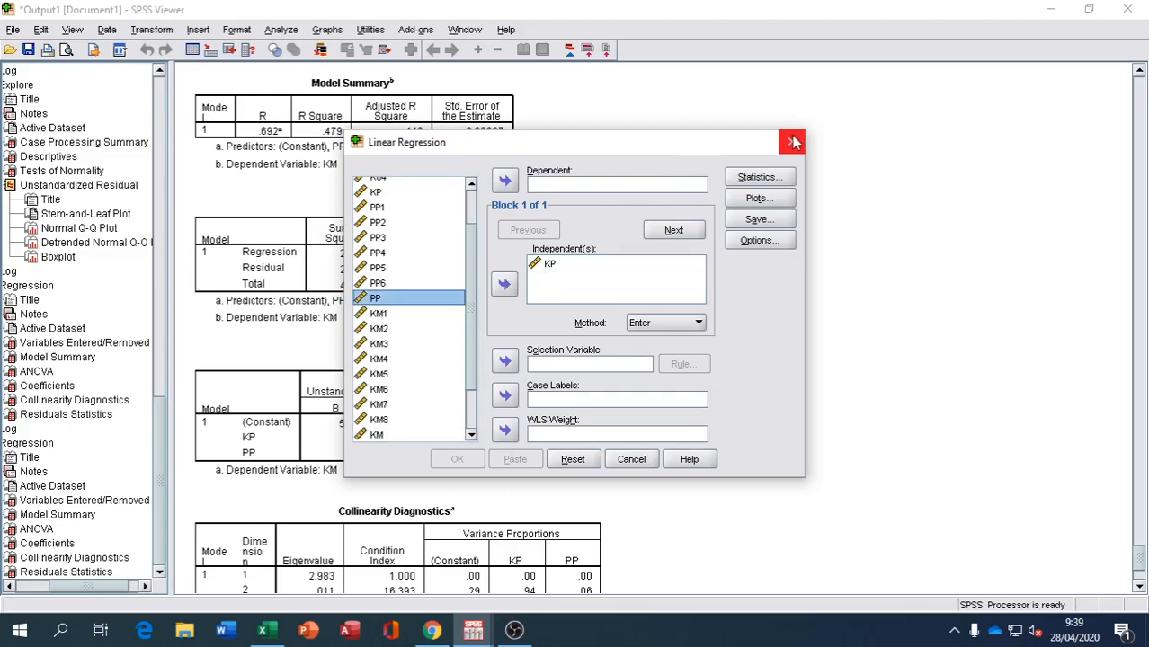
left_click(792, 142)
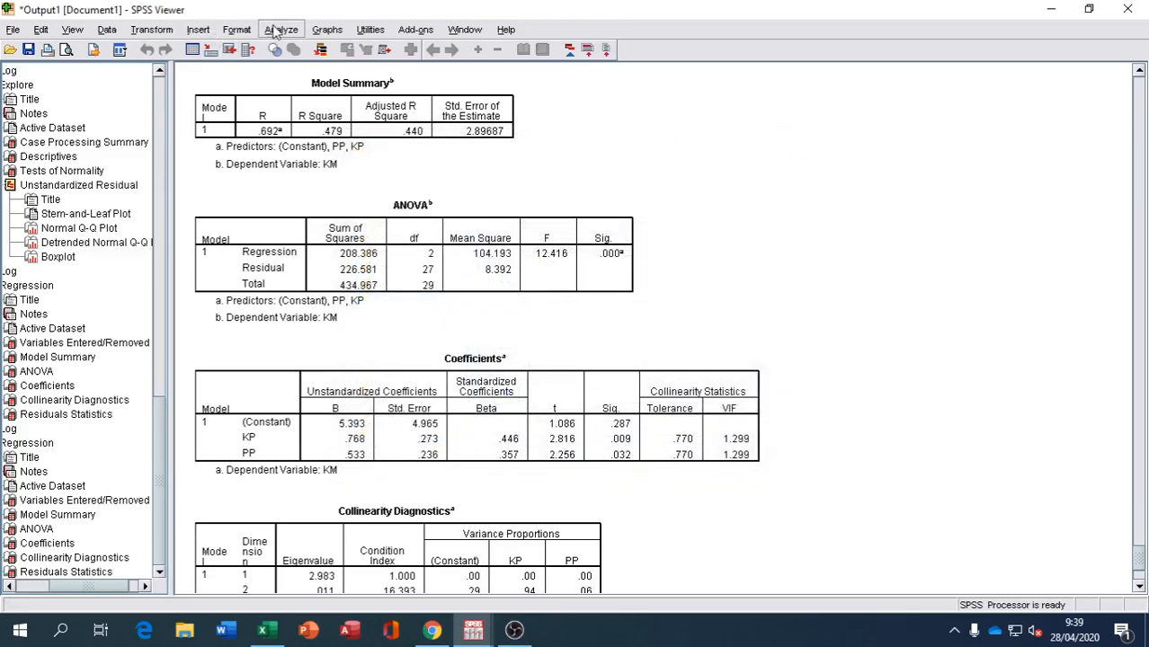
- Set up an Explore analysis with the newest unstandardized residual, RES_3, replacing the earlier residual in the dependent list
left_click(278, 30)
mouse_move(290, 71)
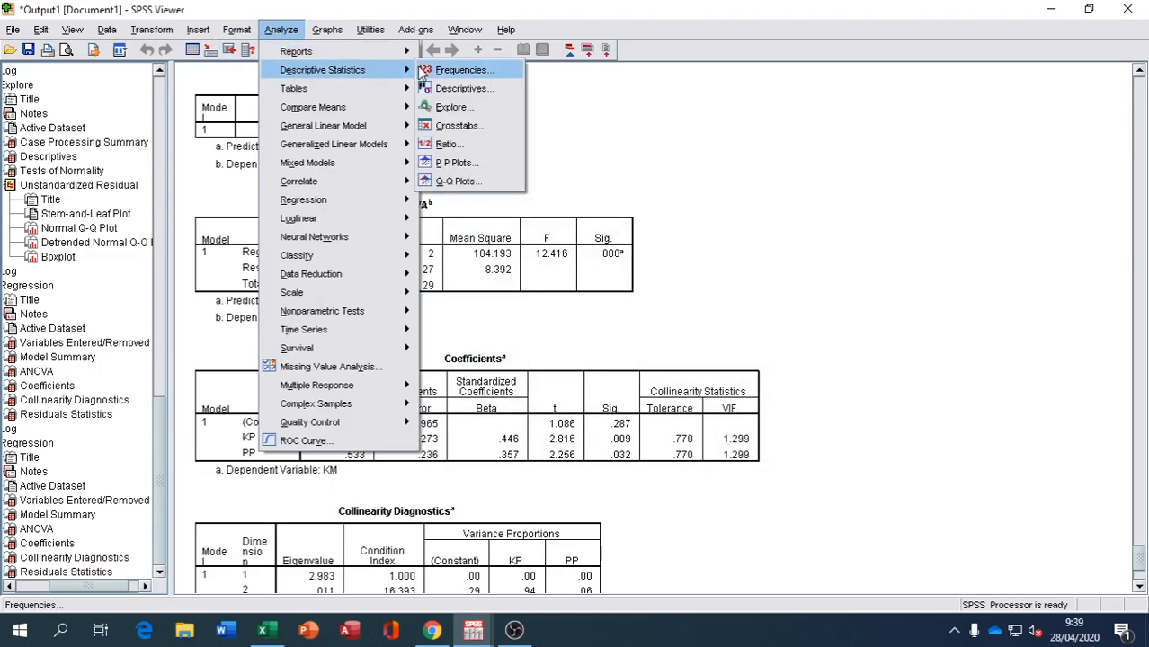
left_click(449, 107)
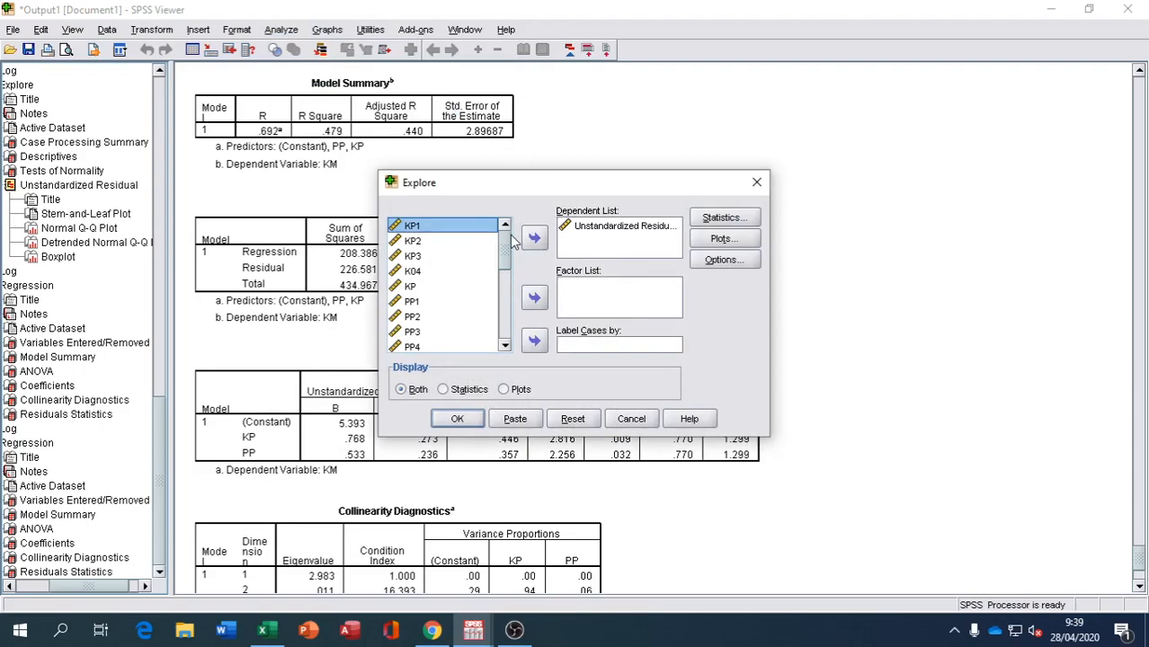
left_click_drag(506, 249, 497, 358)
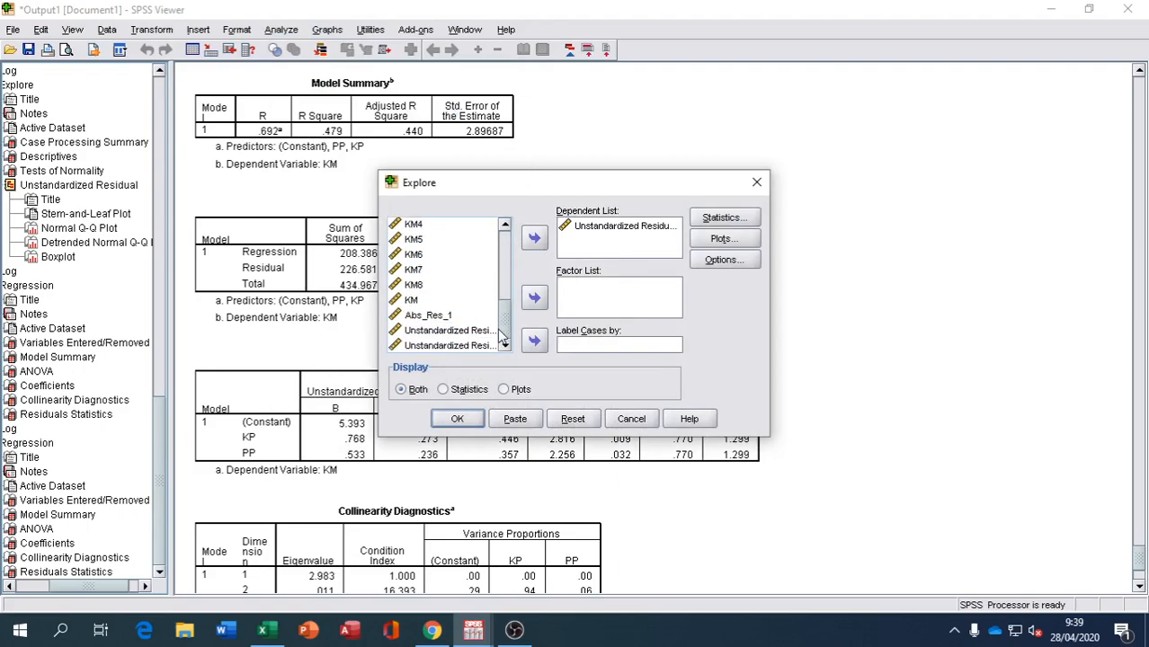
left_click(449, 346)
left_click(534, 240)
left_click(535, 241)
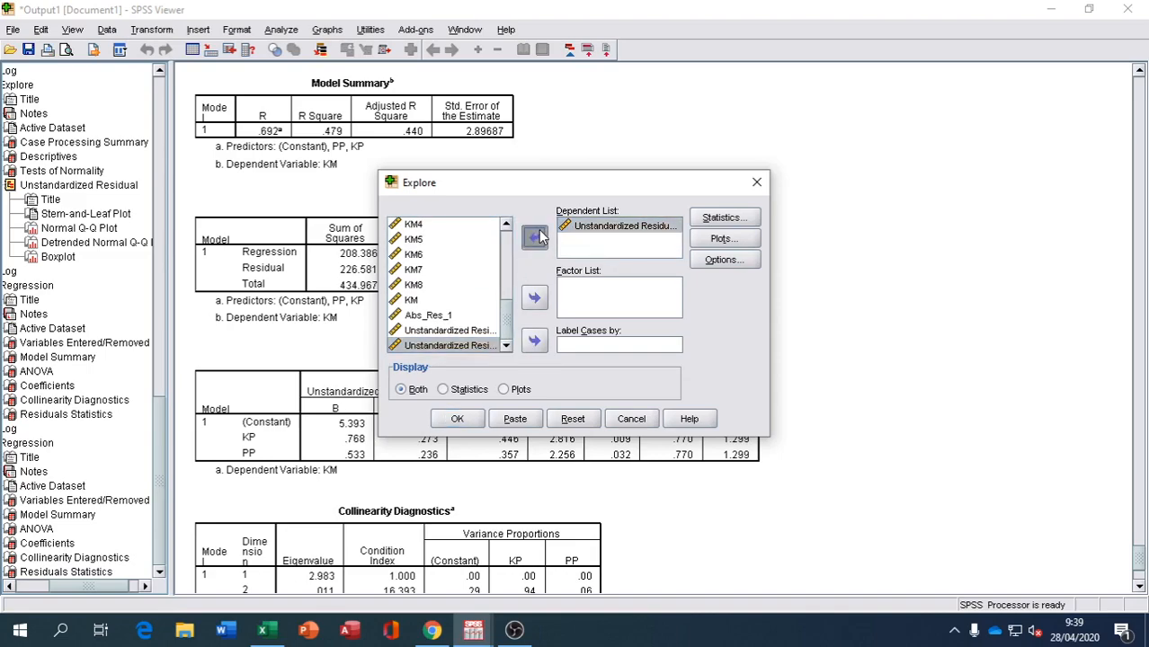
left_click(537, 236)
left_click(540, 248)
left_click(536, 239)
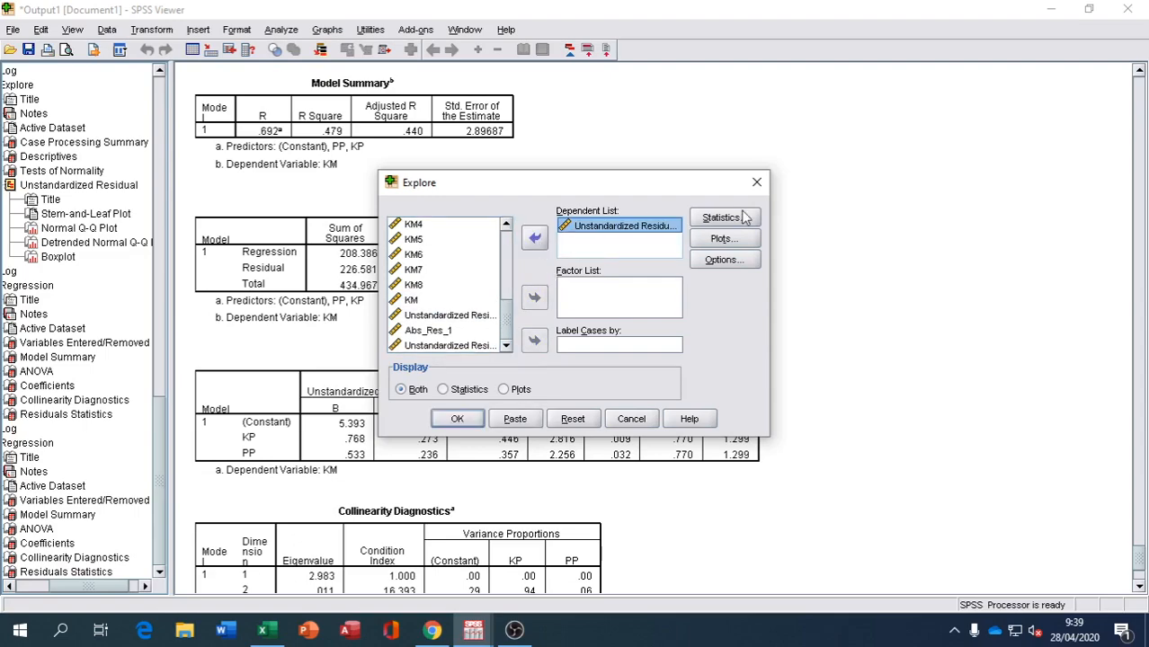
- Check the normality plots with tests and the descriptives at a 95% confidence interval, and paste the Explore command as syntax
left_click(721, 239)
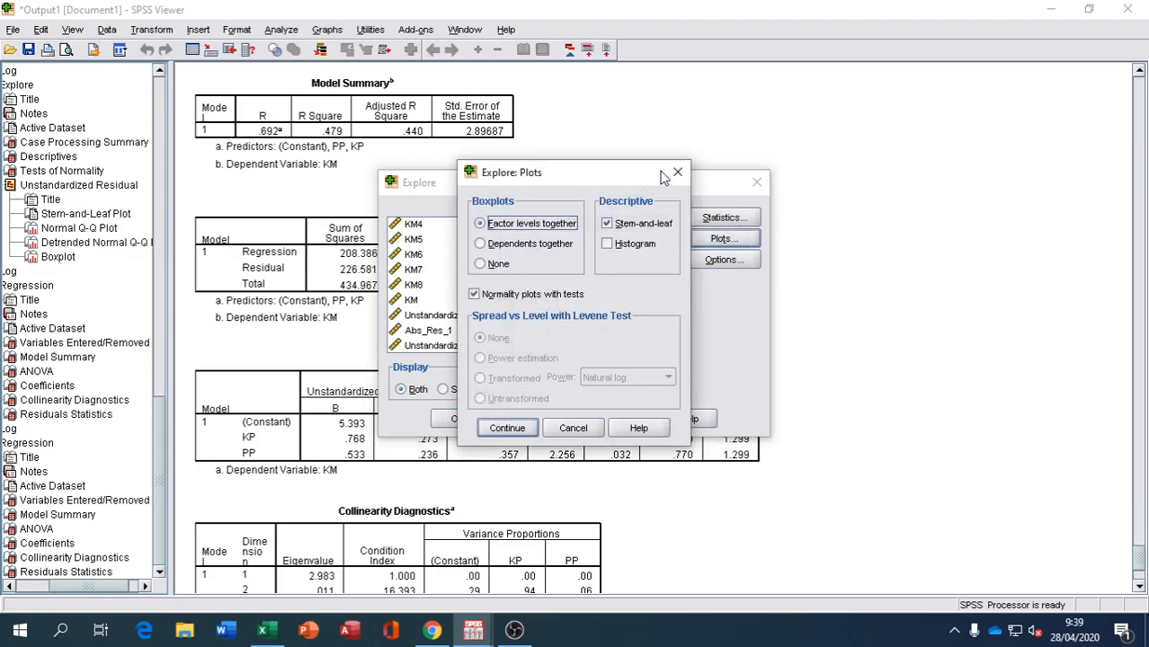
left_click(678, 172)
left_click(725, 217)
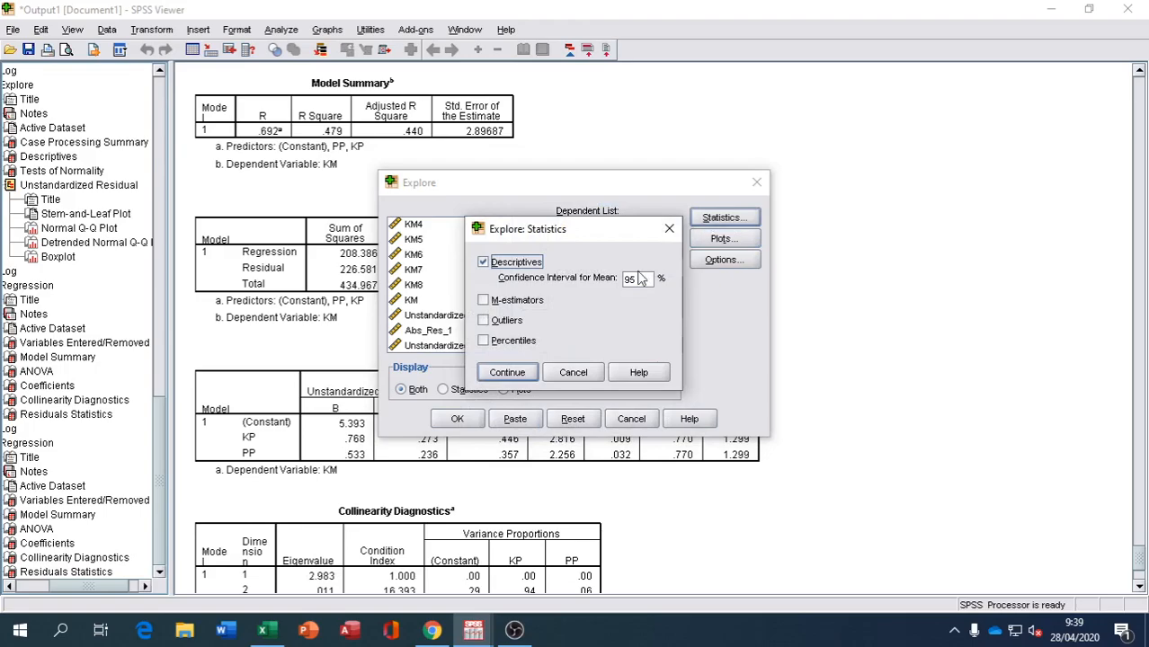
left_click(531, 371)
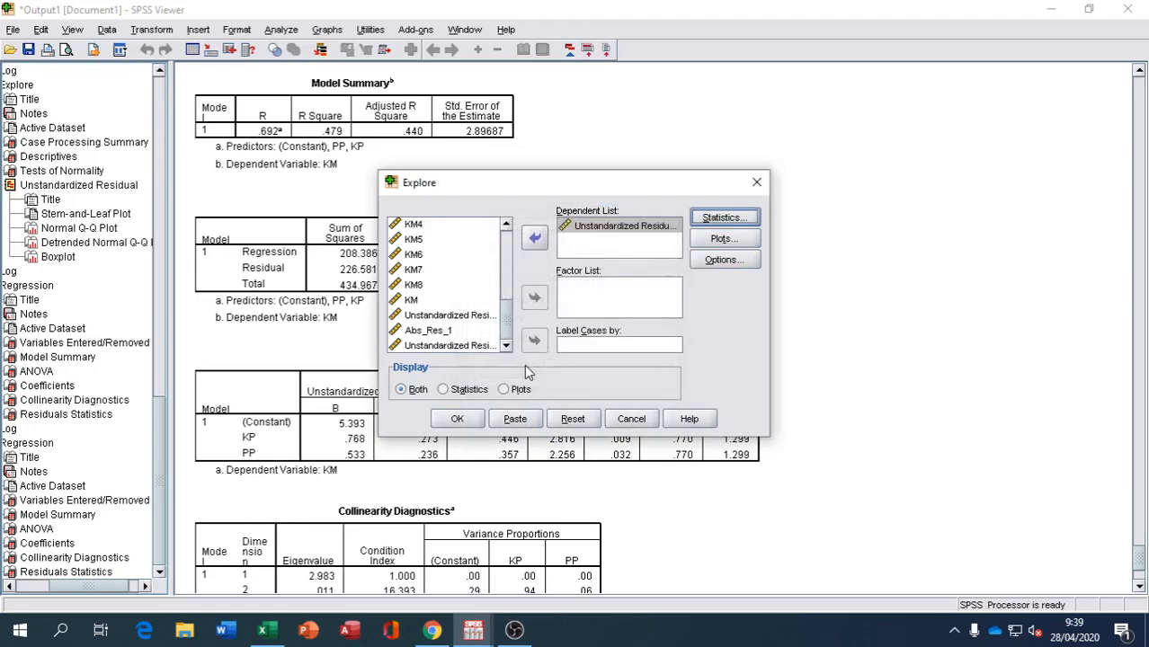
left_click(515, 420)
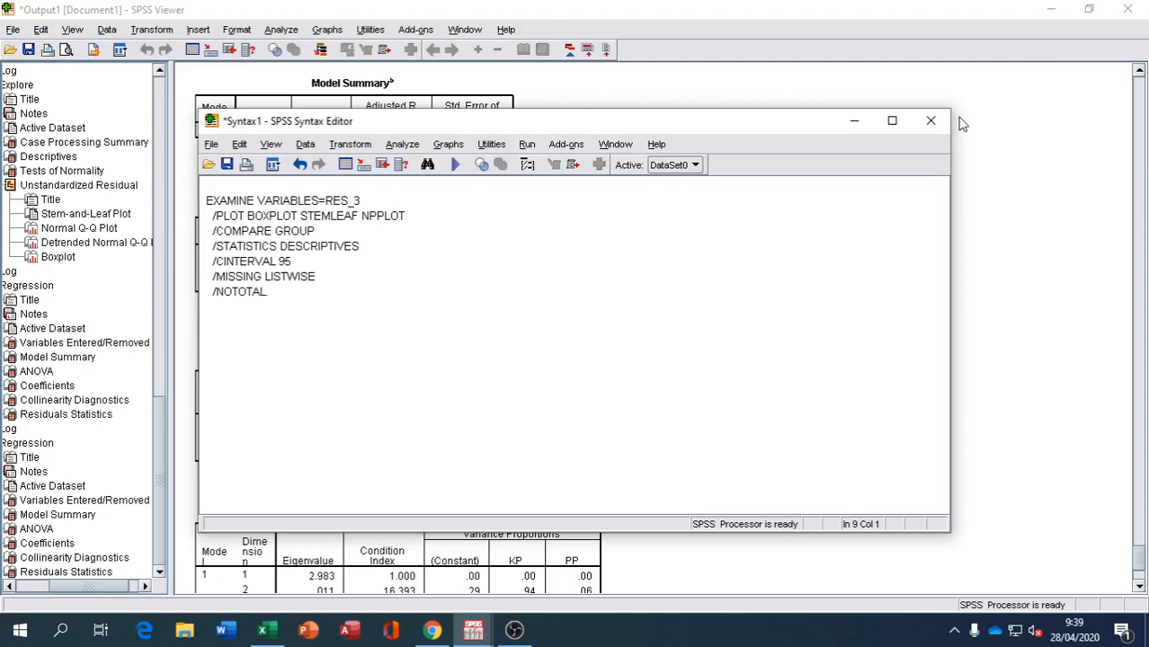
left_click(855, 122)
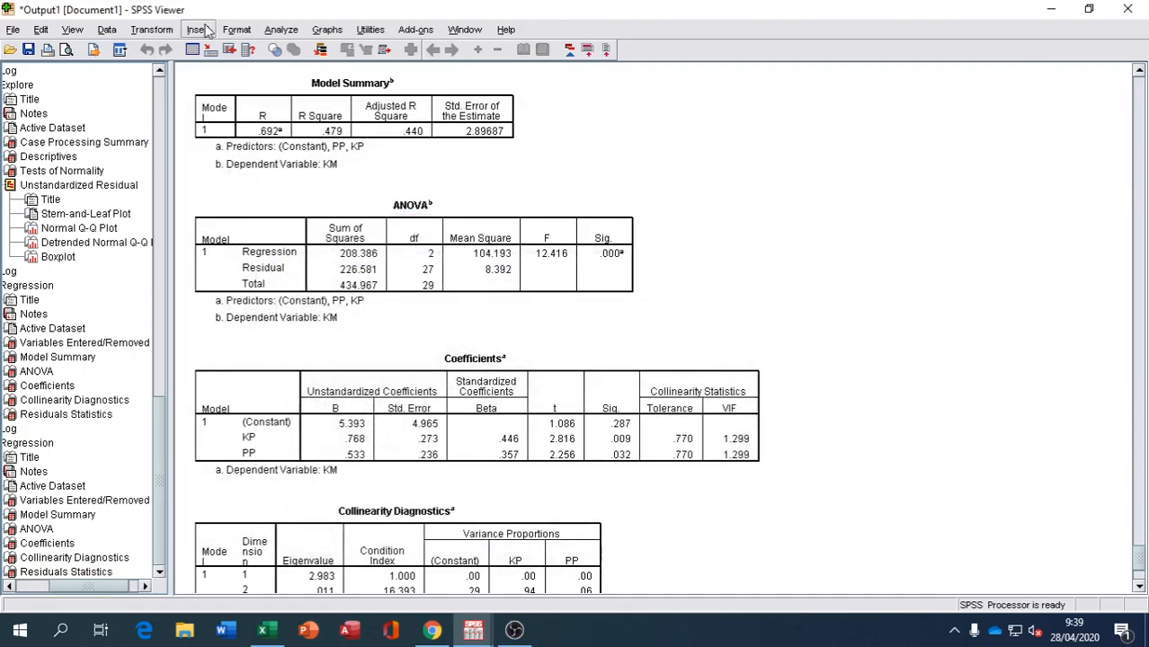
- Run the Explore analysis on the newest unstandardized residual, RES_3, removing and re-adding it in the dependent list
left_click(279, 31)
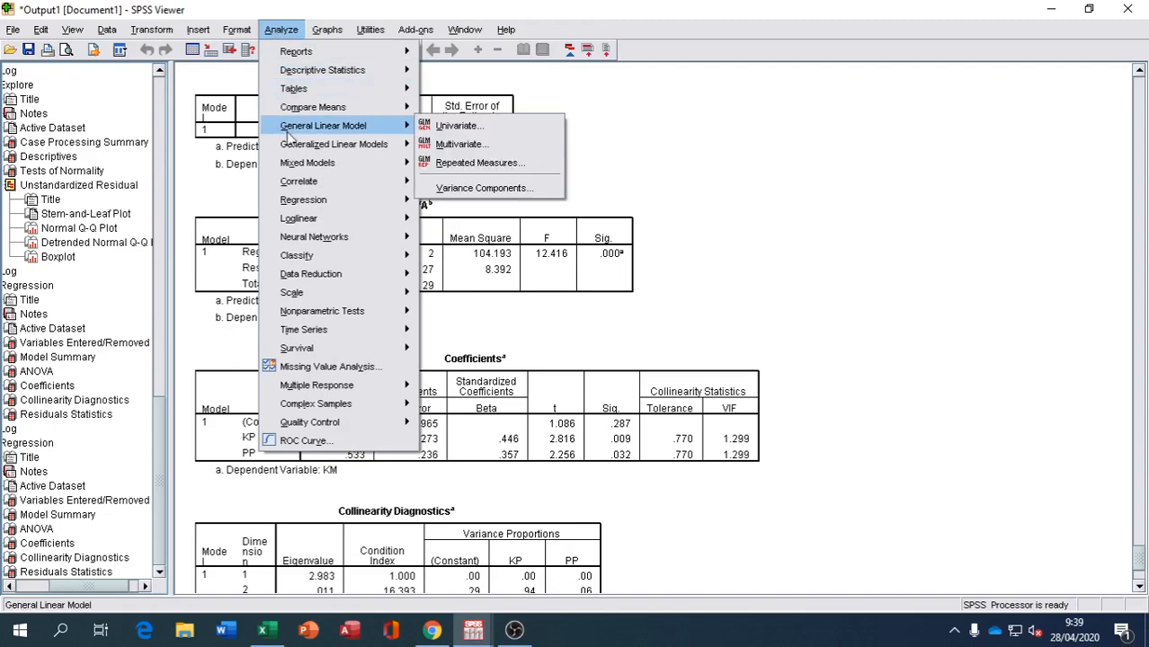
mouse_move(415, 75)
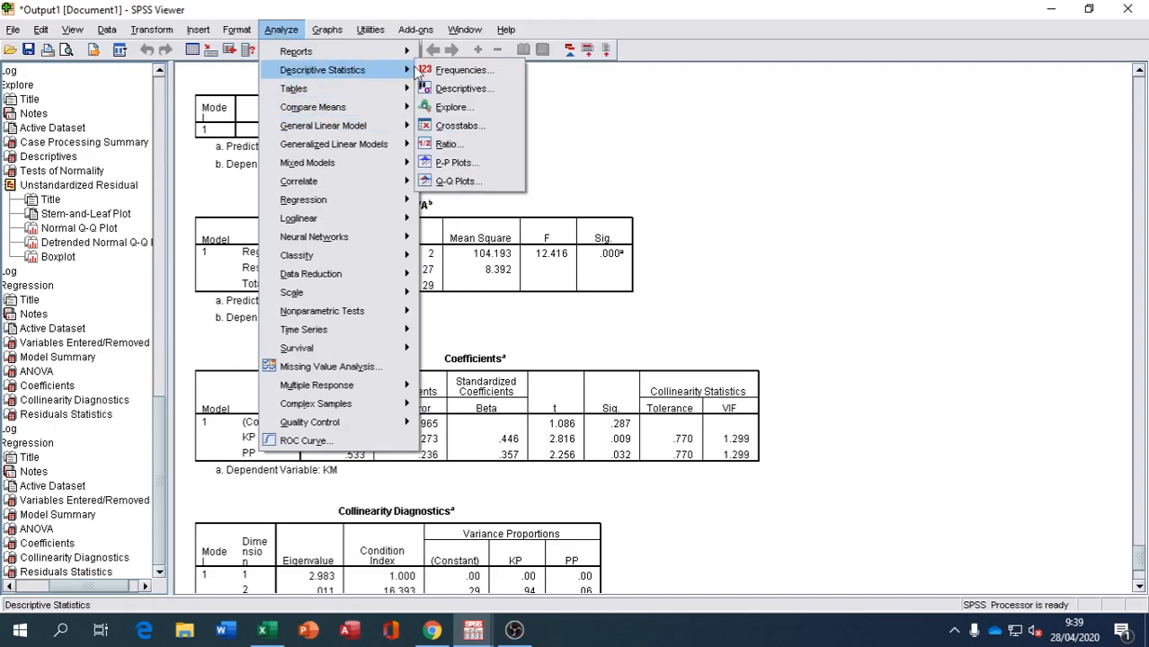
left_click(453, 108)
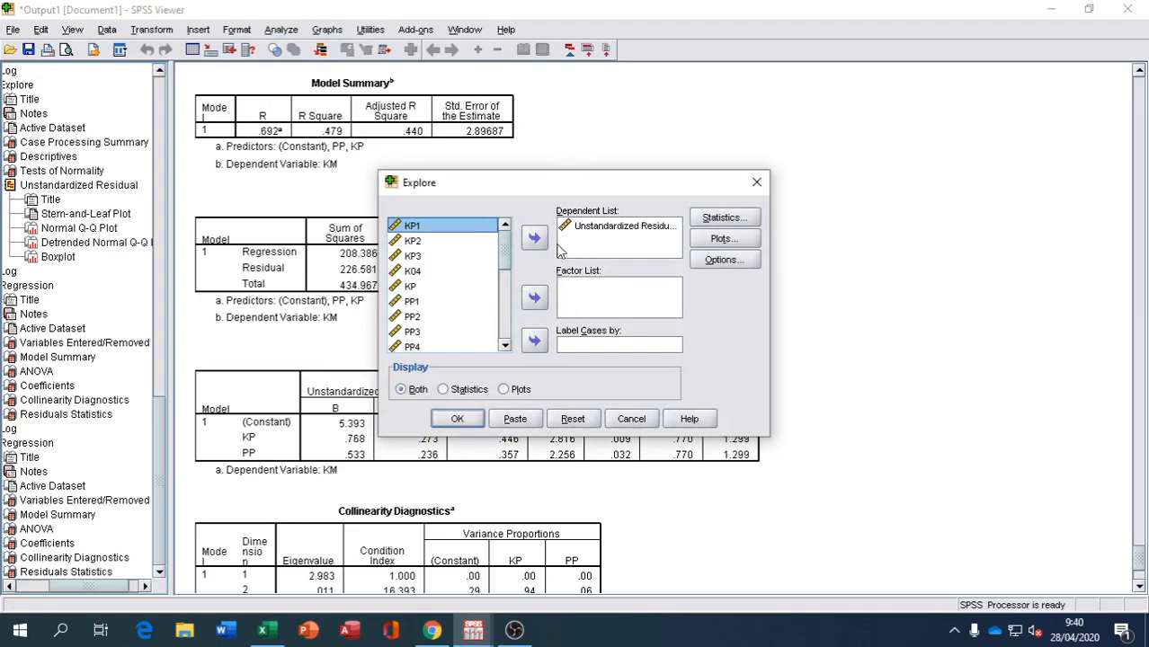
left_click_drag(507, 254, 506, 338)
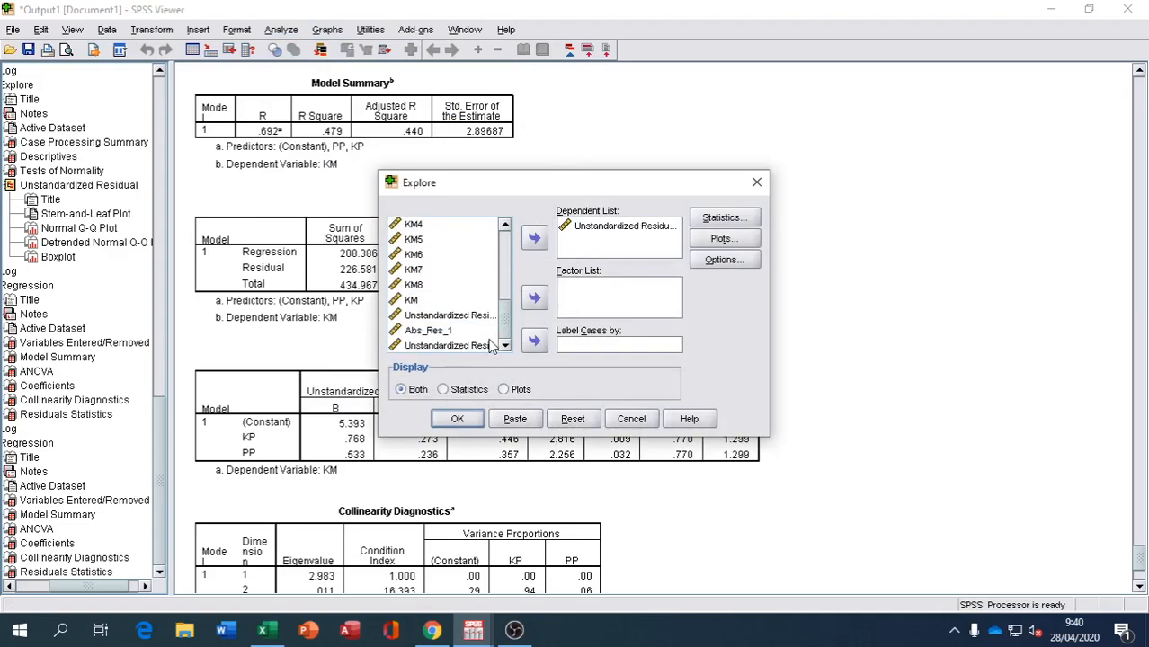
left_click(607, 224)
left_click(539, 237)
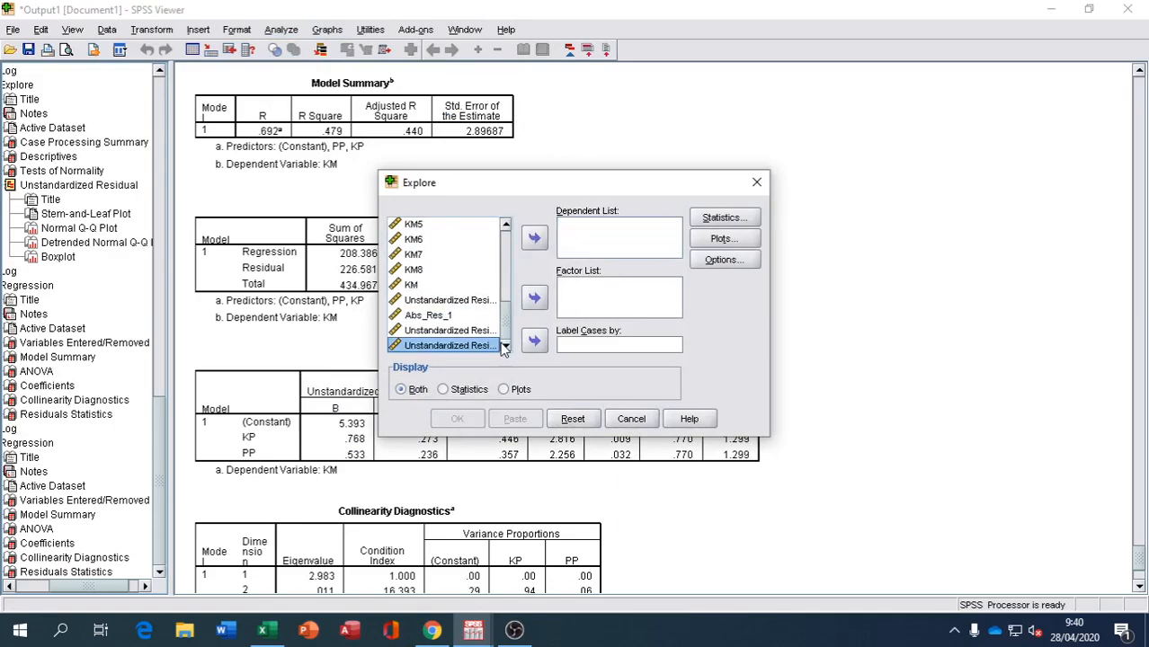
left_click(534, 238)
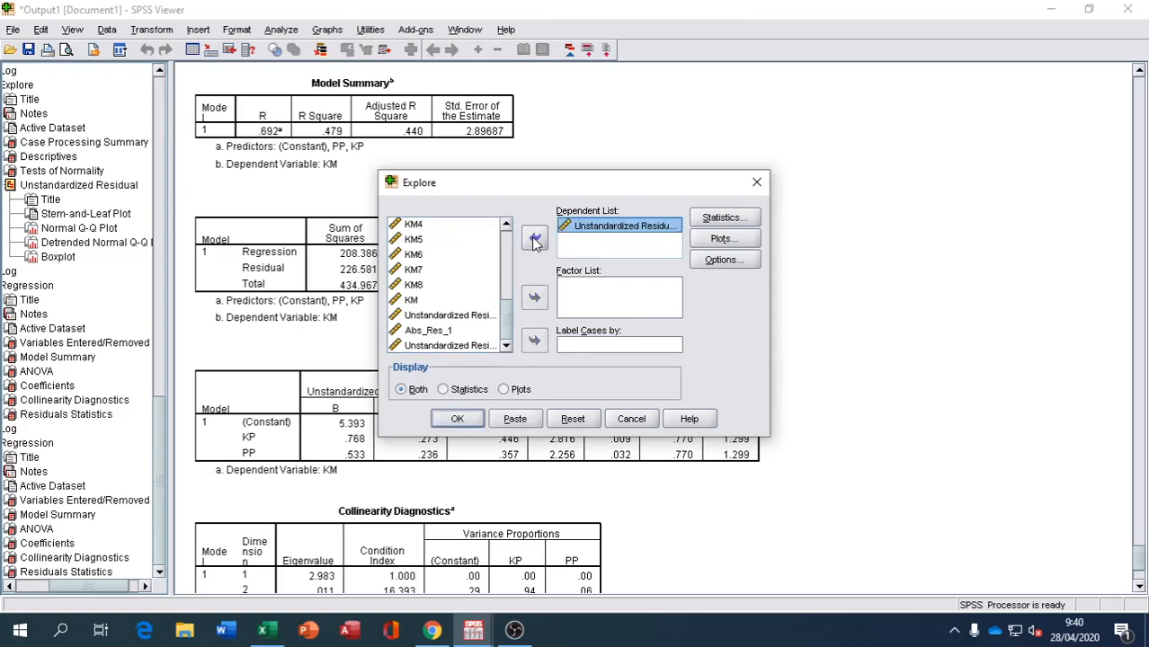
left_click(456, 419)
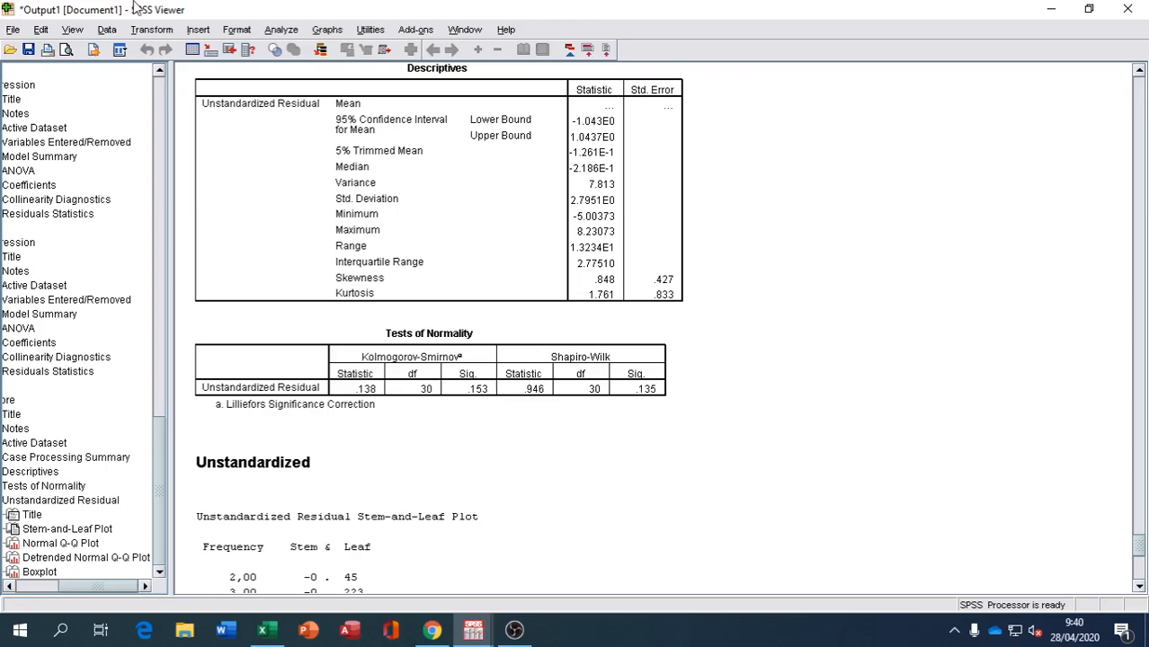
- Compute a new variable Abs_Res_3 with the numeric expression ABS(RES_3)
left_click(153, 29)
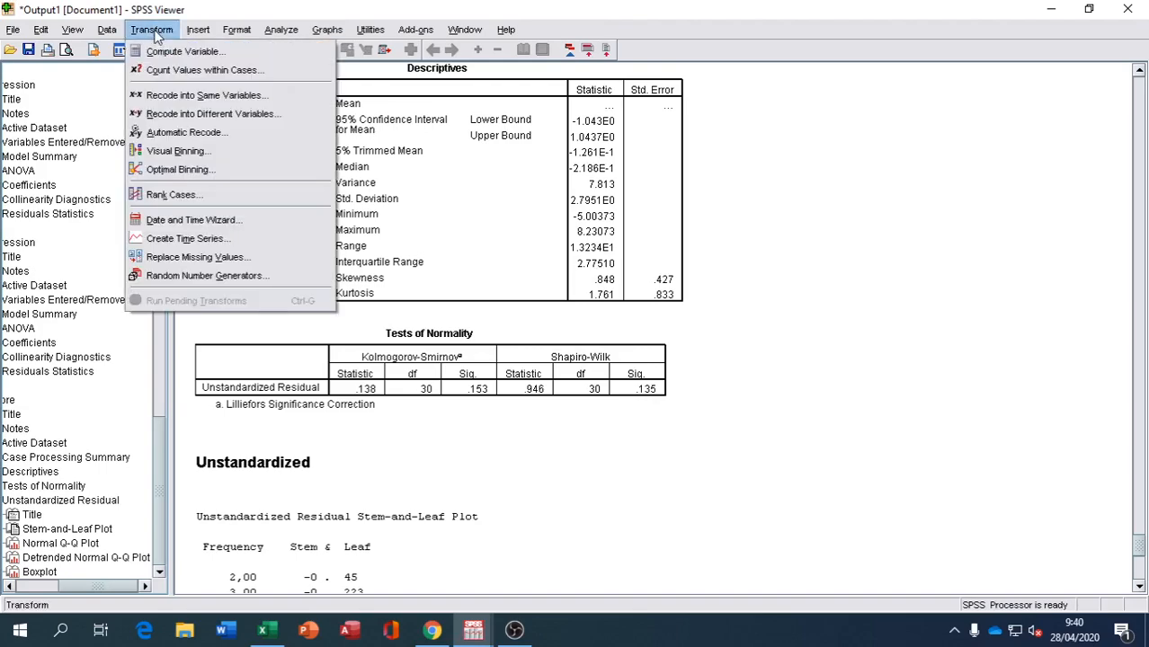
left_click(188, 56)
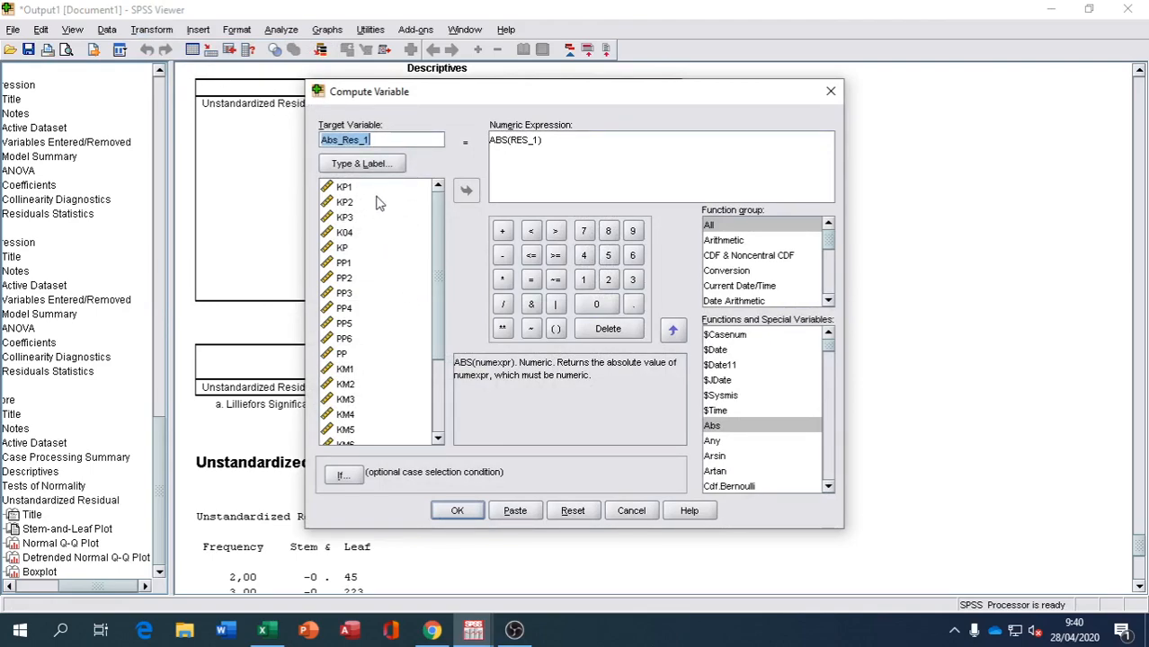
scroll(427, 337, "down", 3)
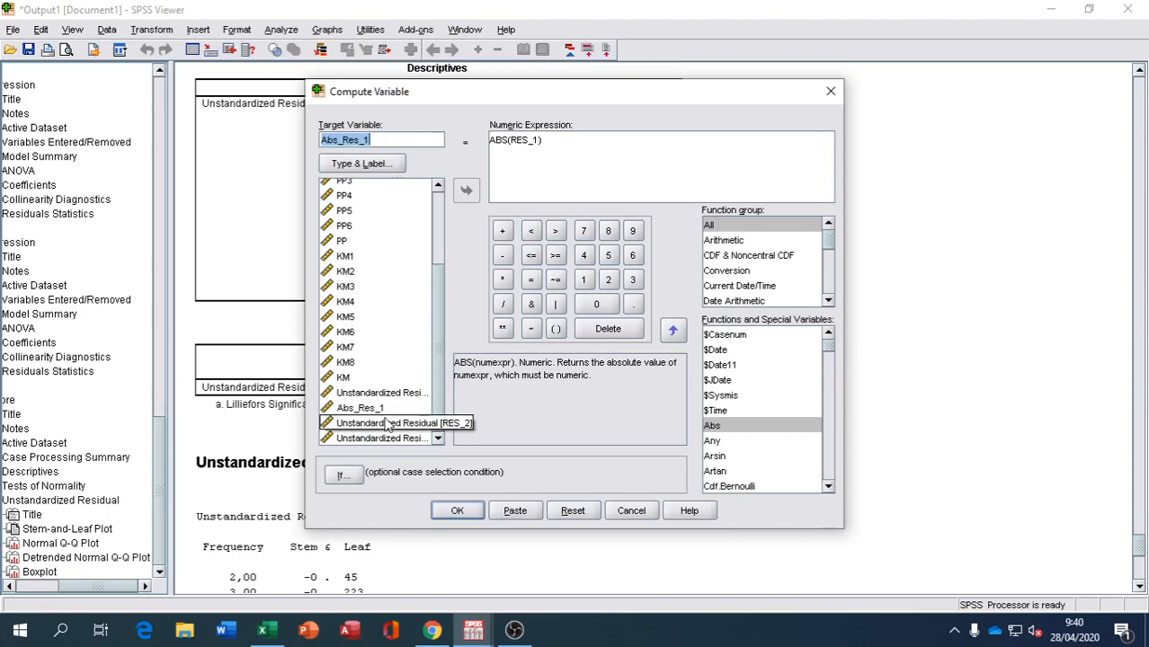
left_click(369, 140)
key("BackSpace")
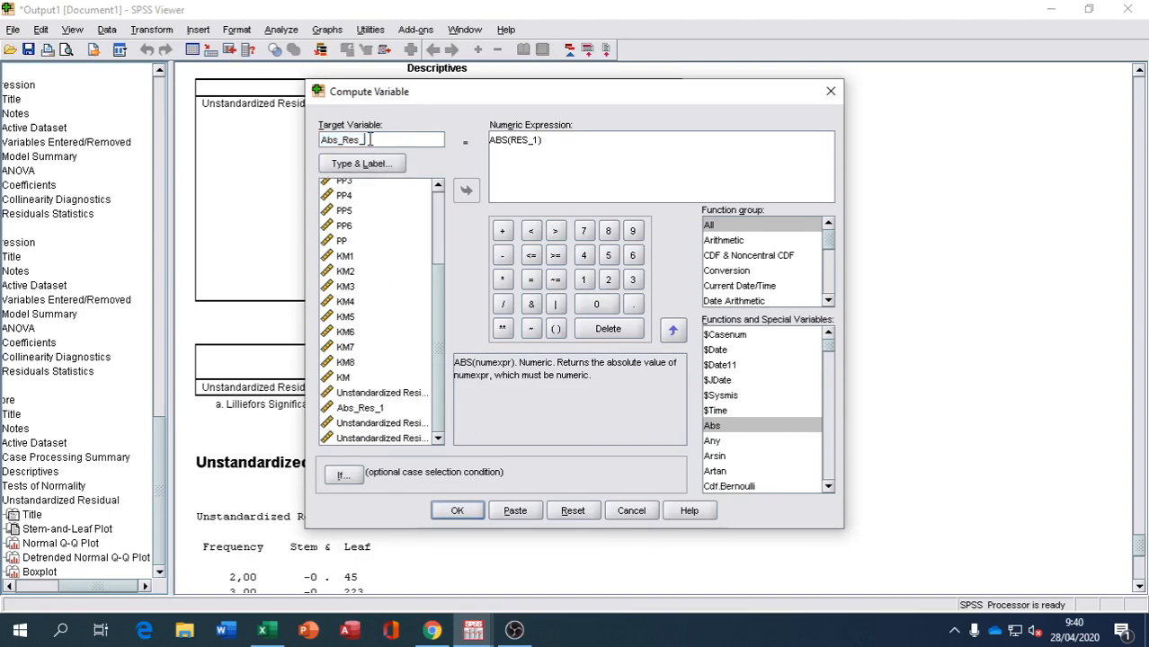
type("3")
left_click_drag(543, 140, 536, 142)
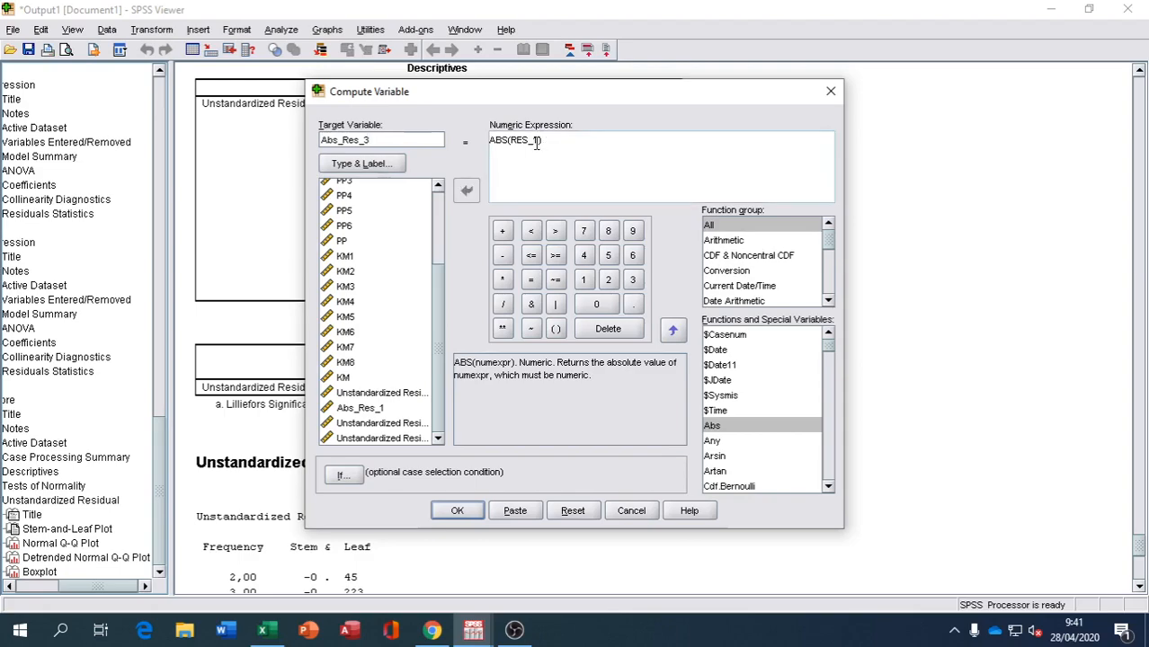
type("3")
left_click(469, 510)
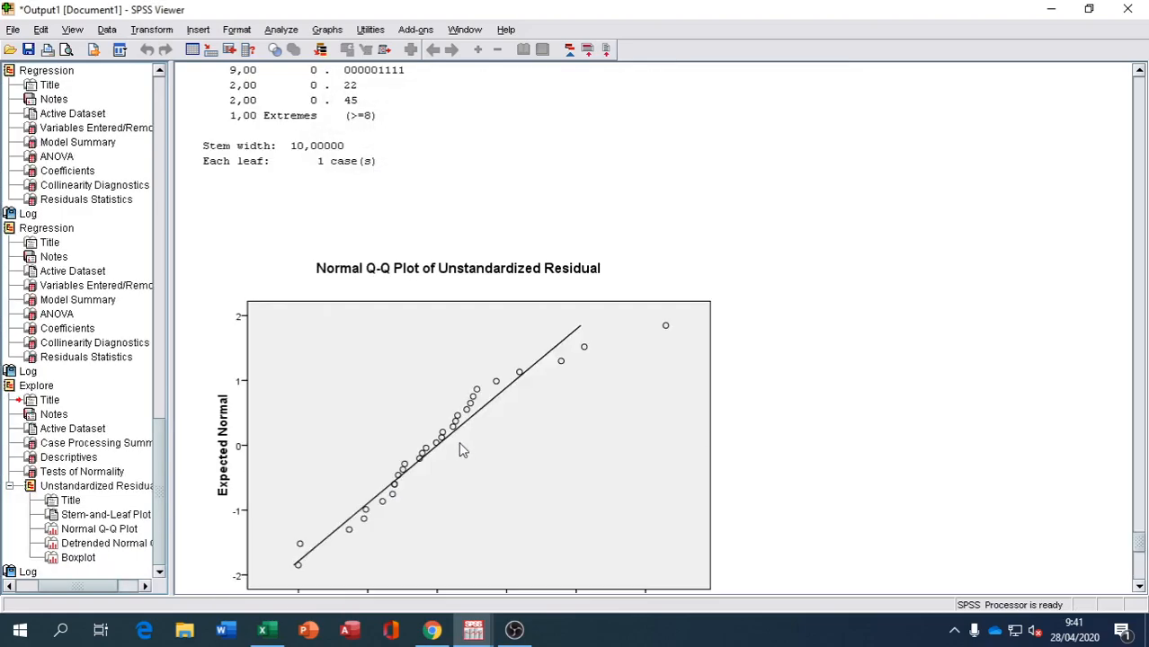
- Examine the residual's Q-Q plots, boxplot, stem-and-leaf plot and Tests of Normality table in the Explore output
scroll(460, 445, "down", 3)
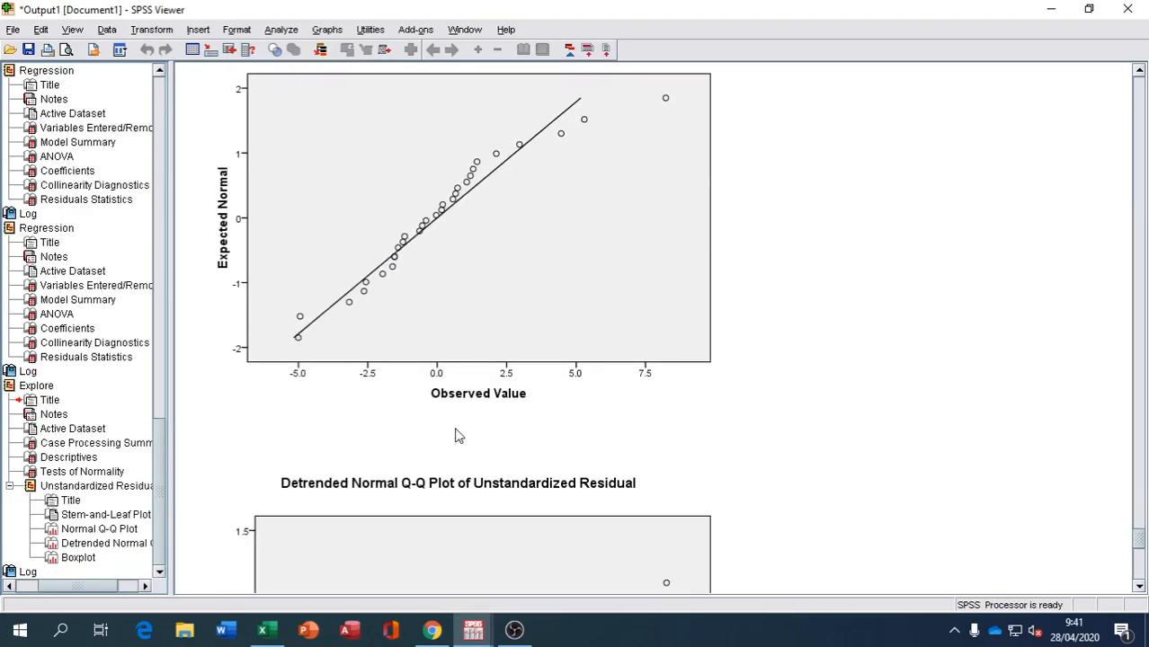
scroll(457, 432, "down", 6)
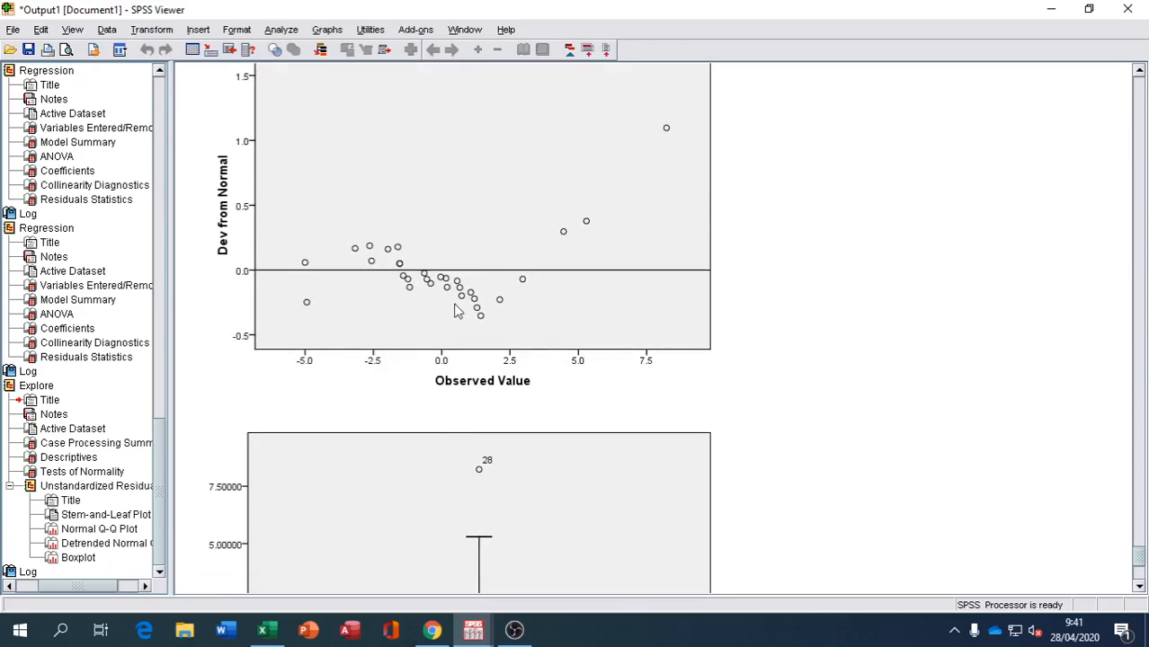
scroll(454, 166, "down", 5)
scroll(454, 163, "up", 10)
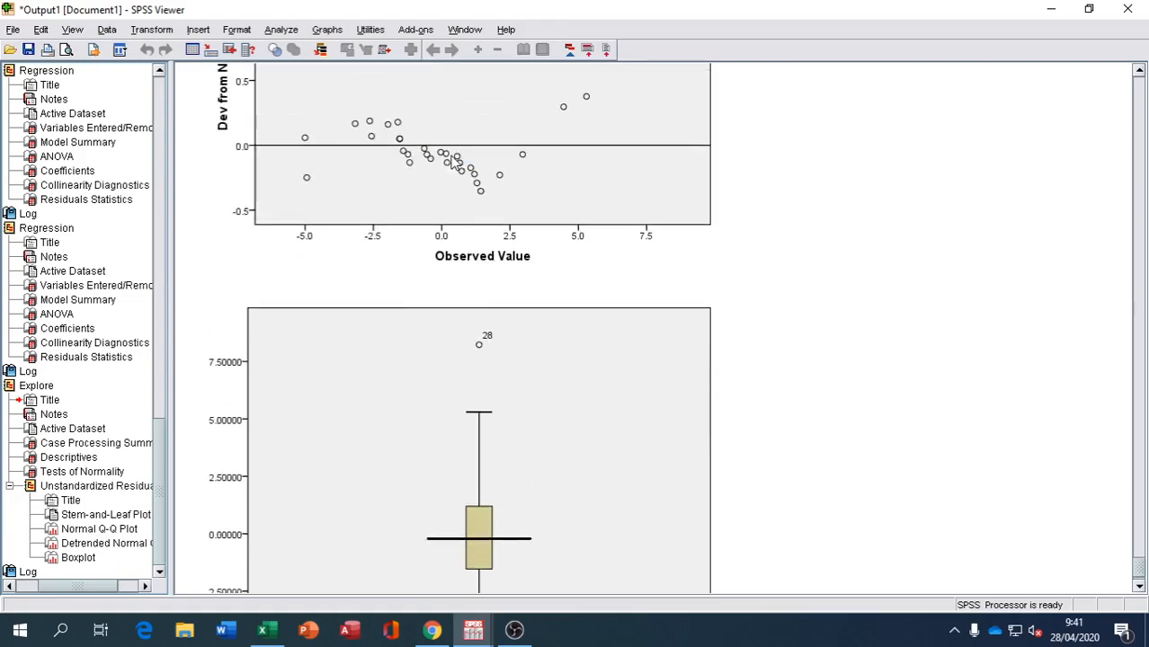
scroll(452, 159, "up", 6)
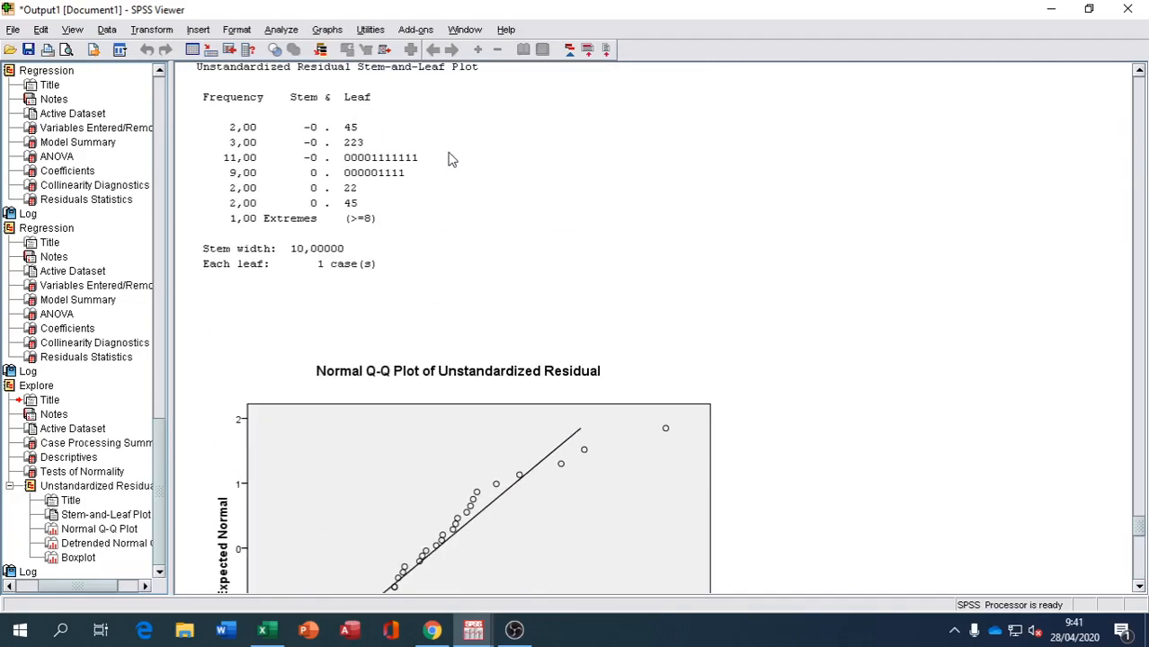
scroll(452, 159, "up", 1)
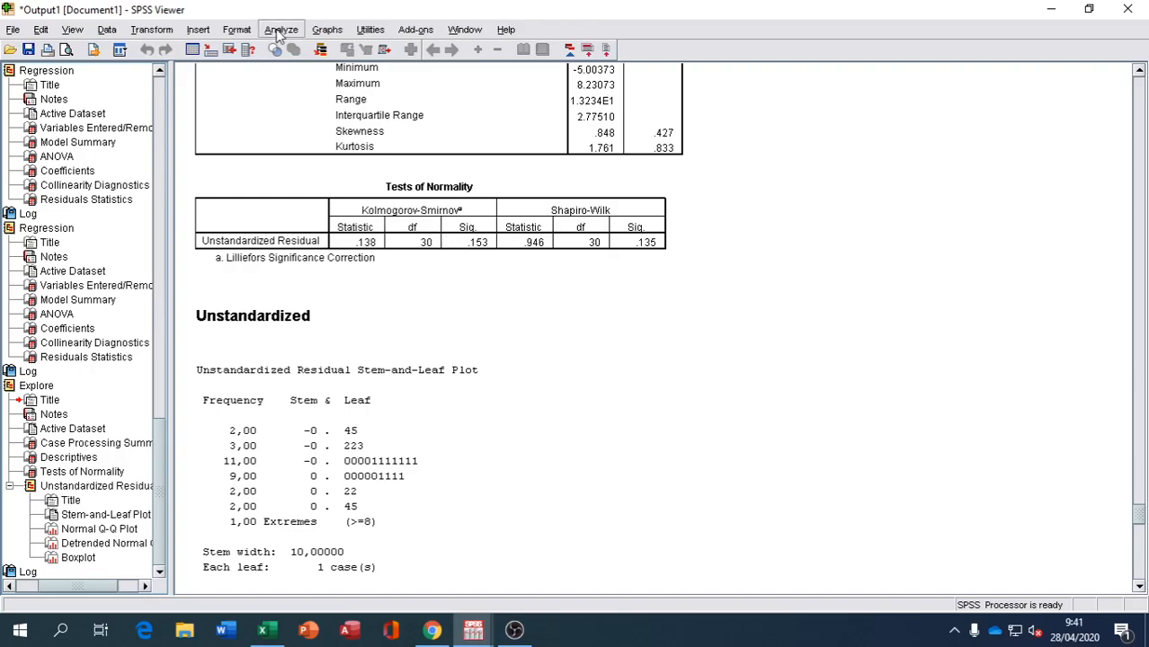
- Compute Abs_Res_3 as ABS(RES_3) again, allowing the existing variable to be changed
left_click(155, 30)
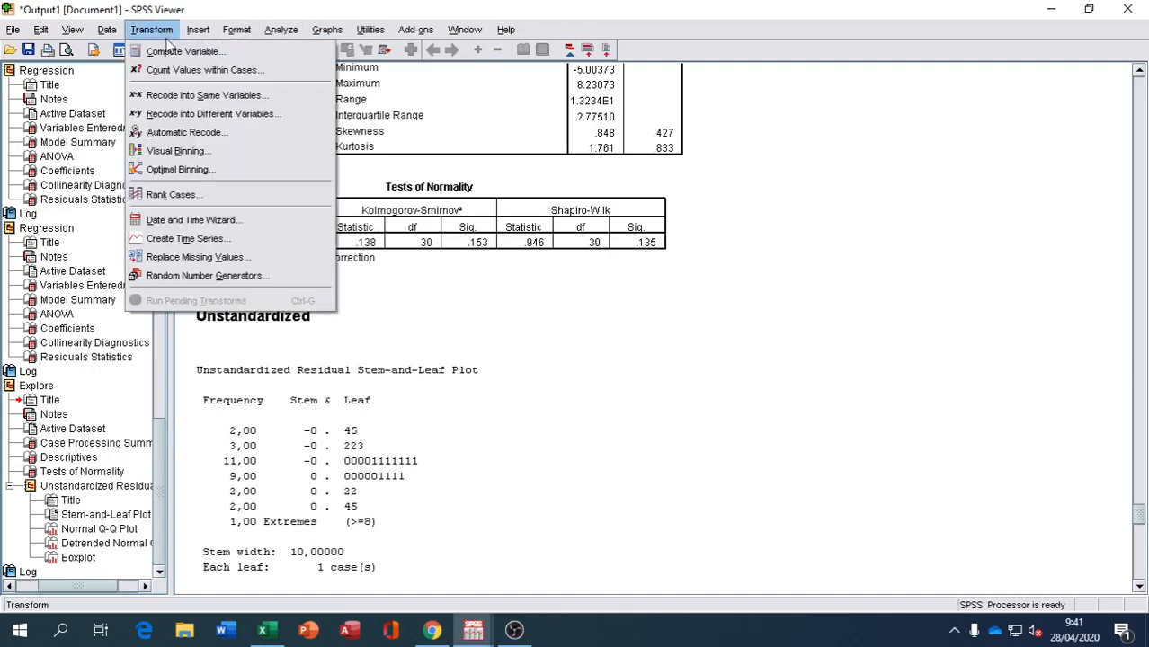
left_click(171, 52)
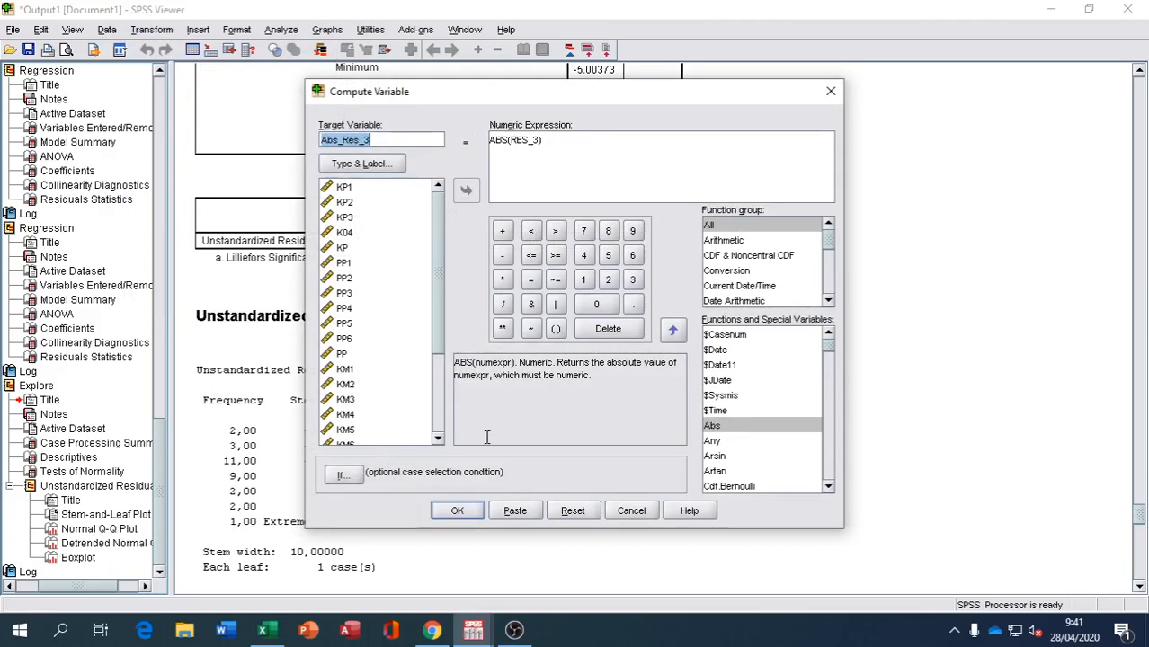
left_click(456, 510)
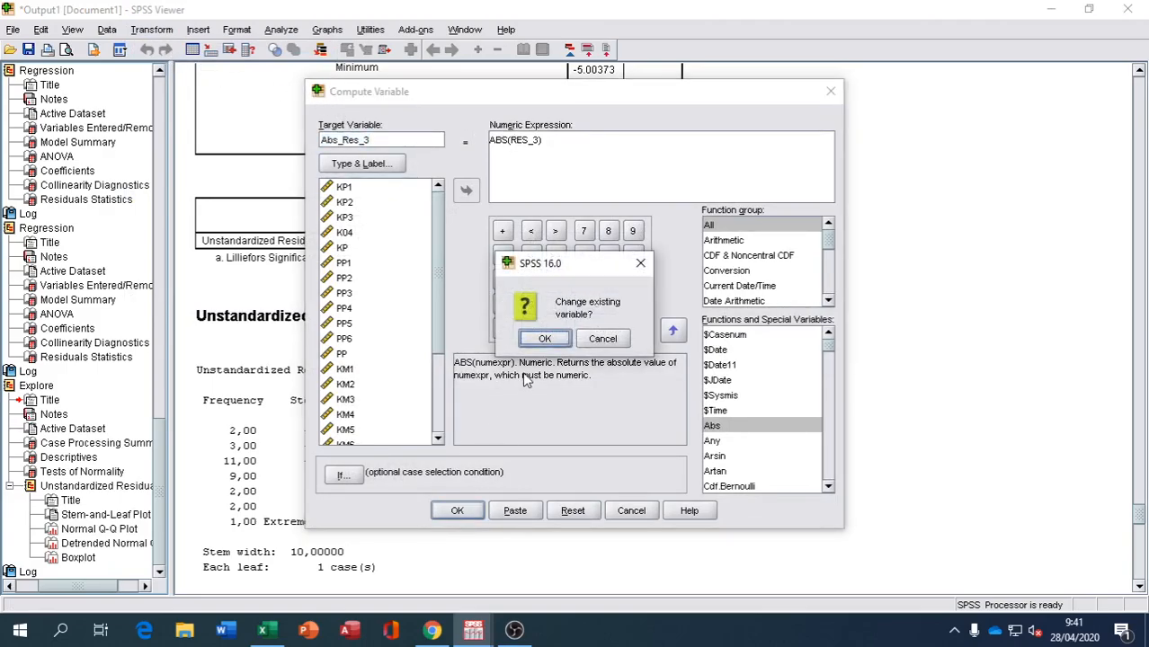
left_click(539, 337)
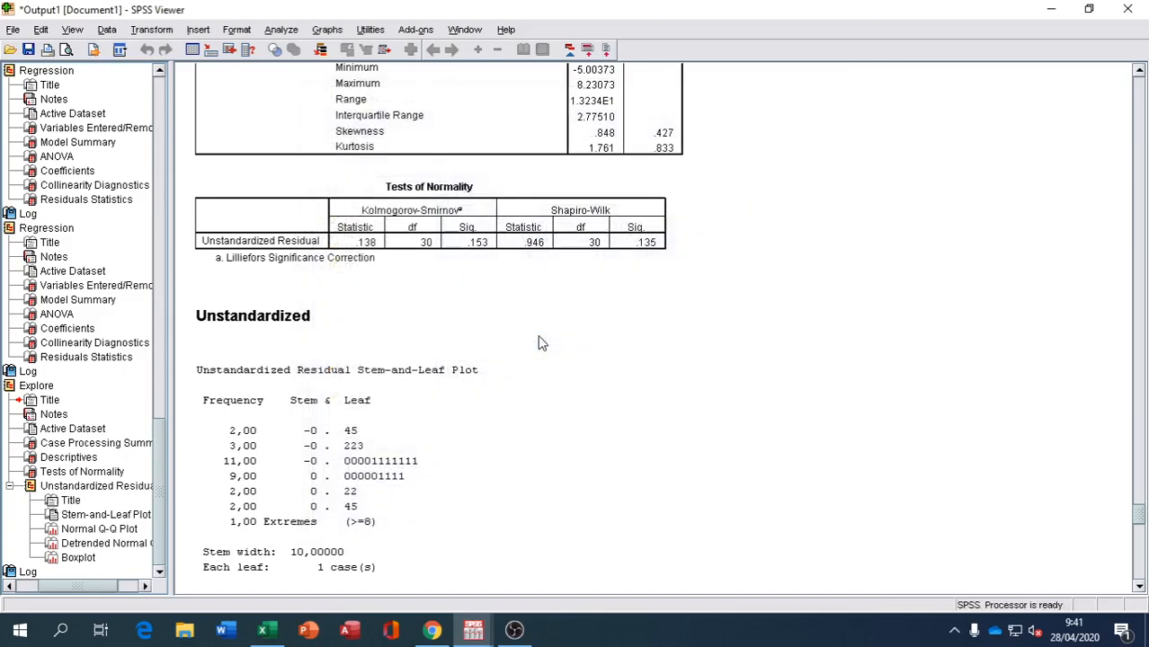
- Run a linear regression of Abs_Res_3 on KP and PP, replacing KM as the dependent variable, and view the ANOVA and coefficients
left_click(275, 33)
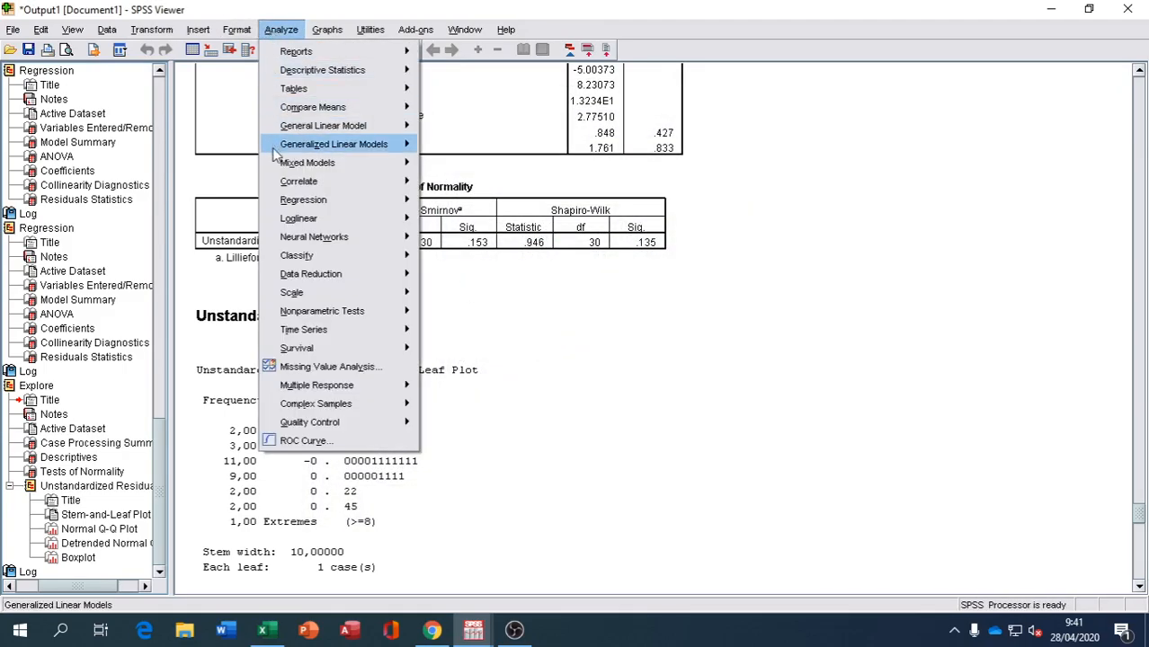
mouse_move(396, 203)
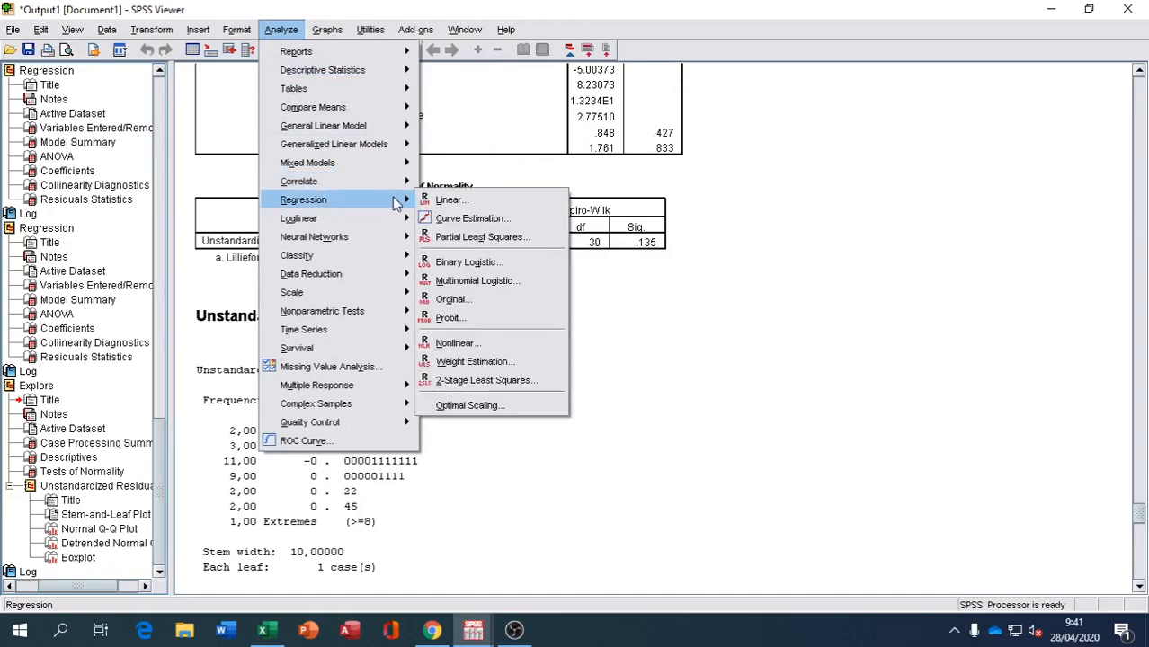
left_click(449, 200)
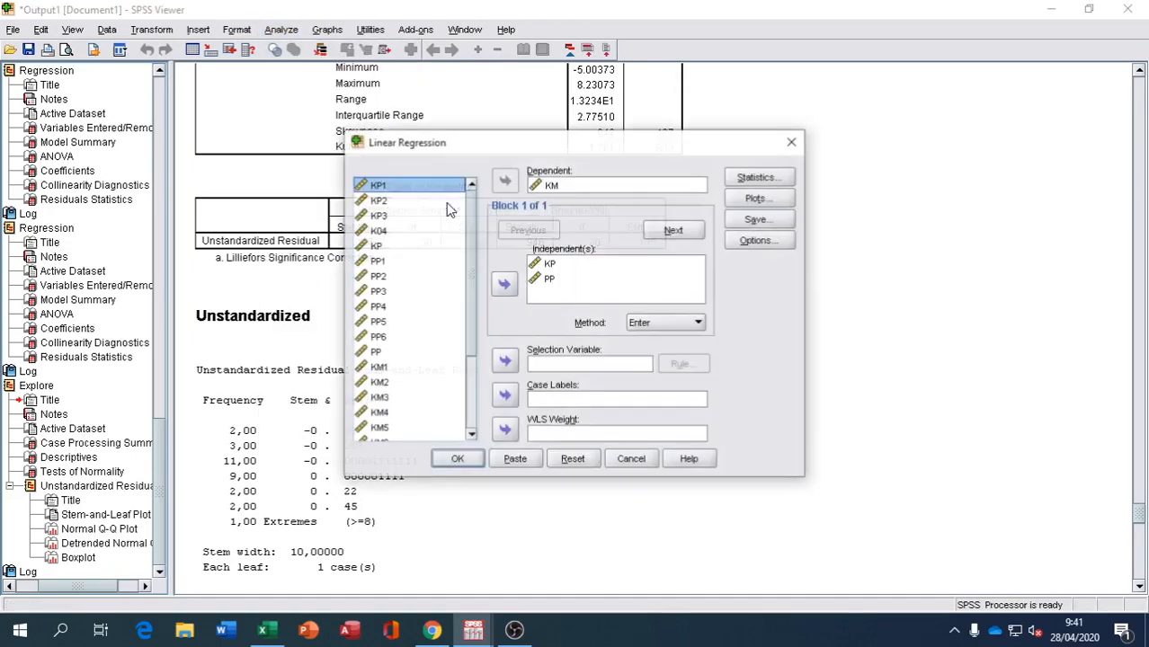
left_click(556, 186)
scroll(469, 286, "down", 2)
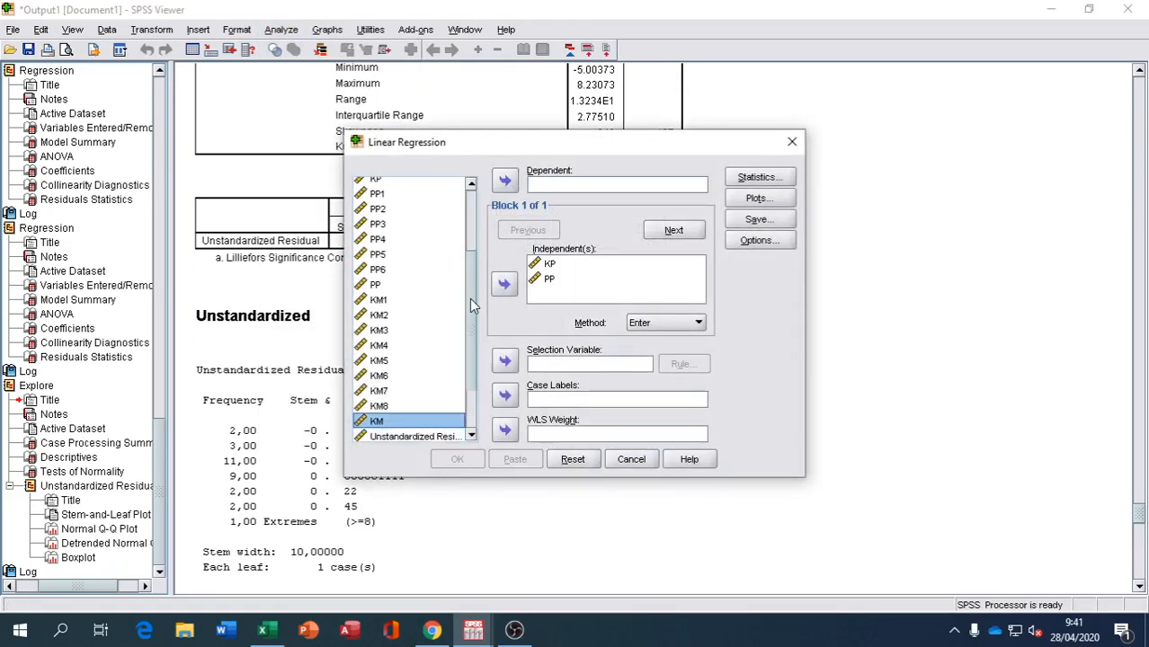
left_click(409, 436)
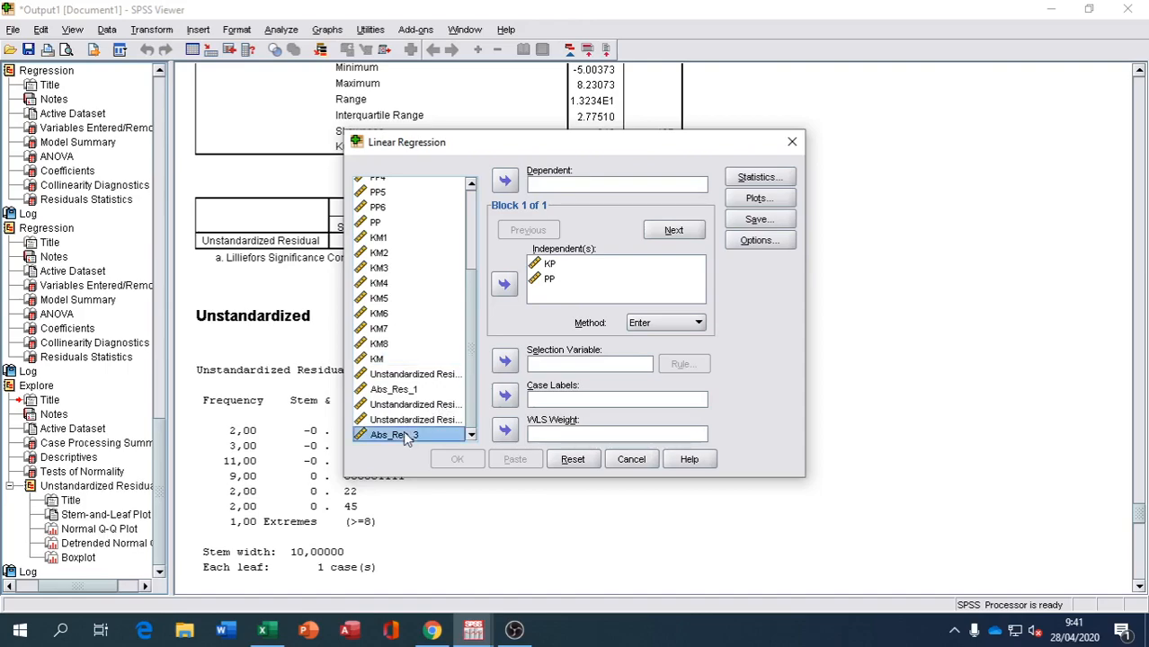
left_click(504, 183)
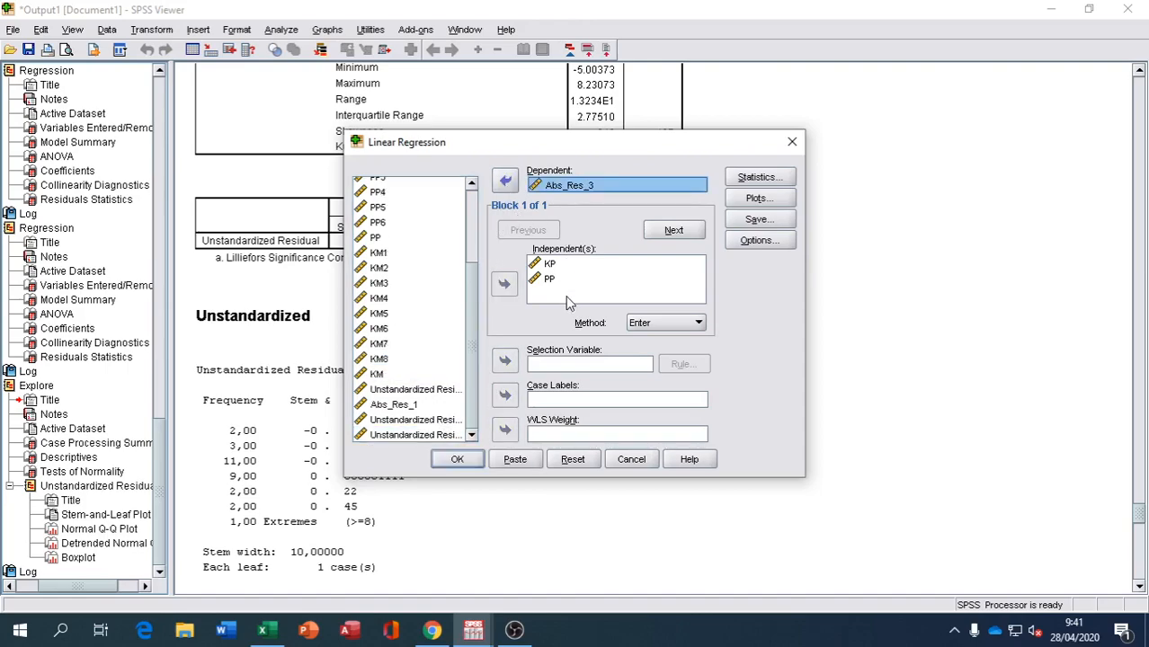
left_click(457, 460)
scroll(467, 414, "down", 10)
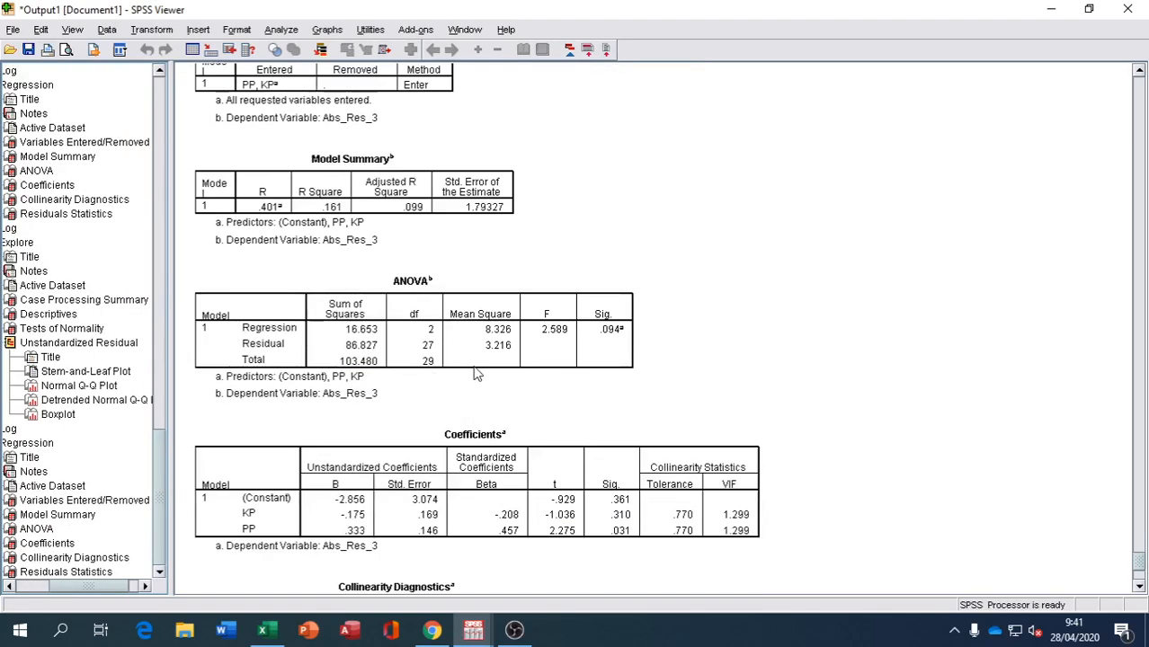
scroll(476, 374, "down", 2)
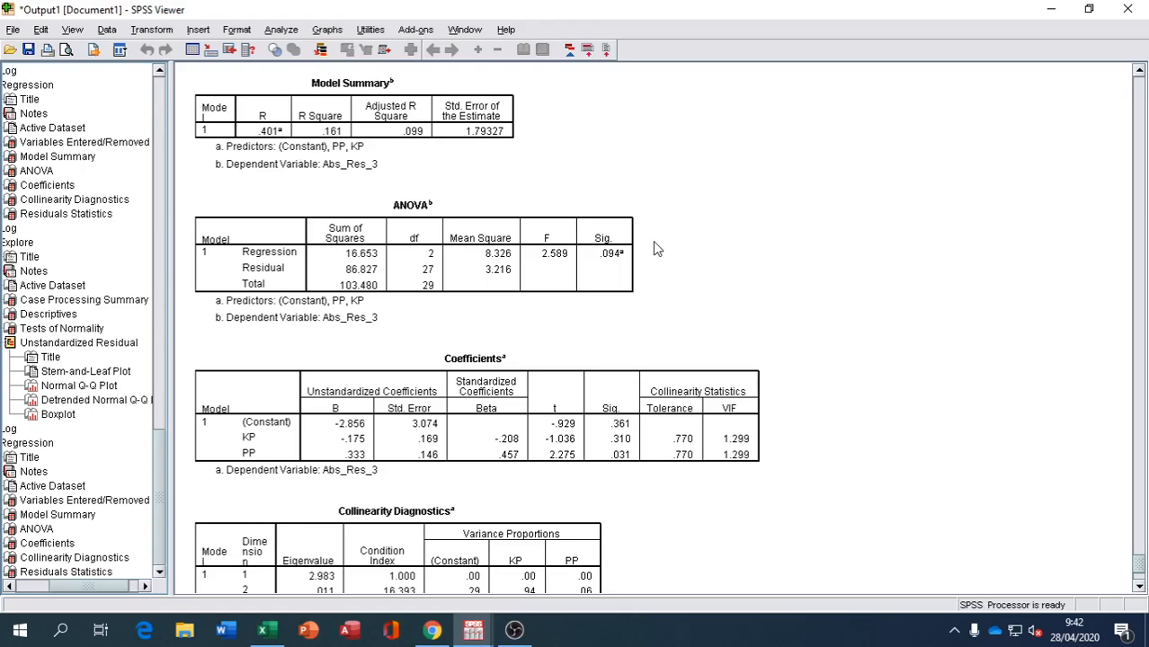
- Switch to Excel and review the PP and KM regression results with their normality and heteroskedasticity tests on the PERSAMAAN REGRESI sheet
left_click(264, 632)
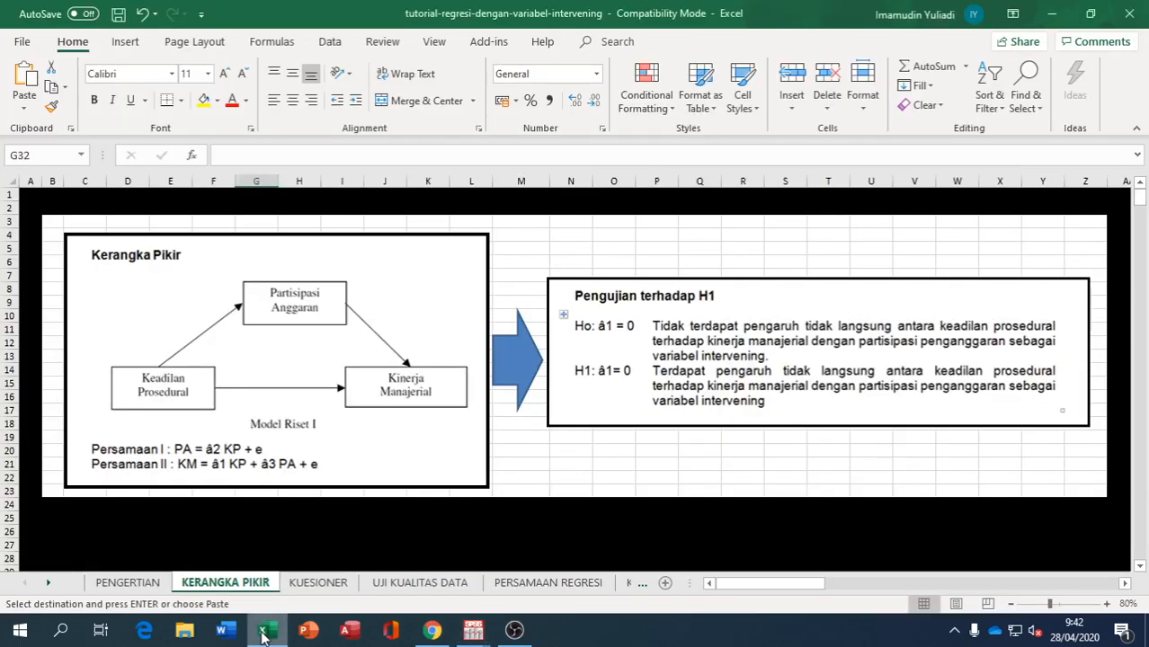
left_click(514, 583)
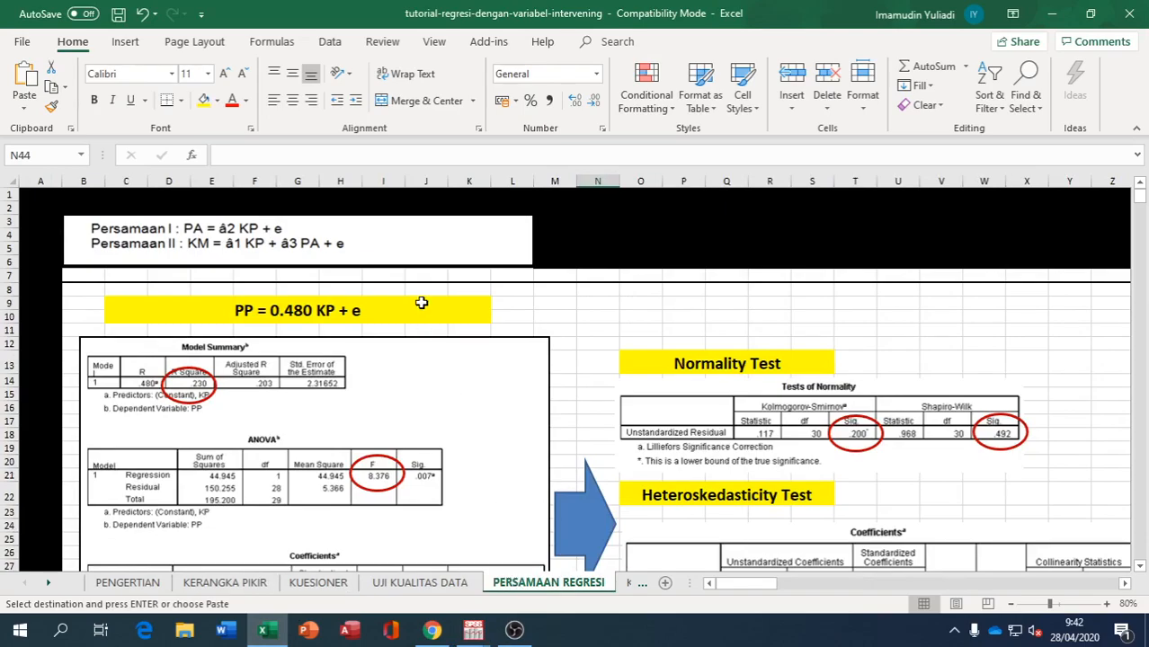
scroll(421, 304, "down", 2)
scroll(422, 304, "down", 2)
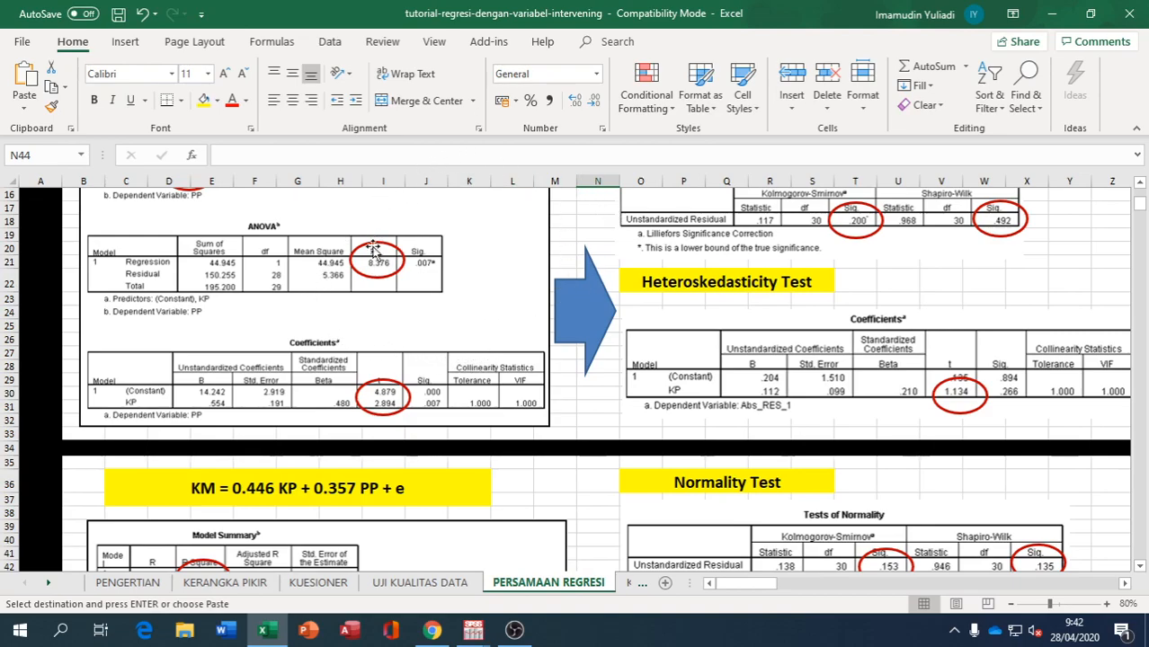
scroll(378, 305, "up", 1)
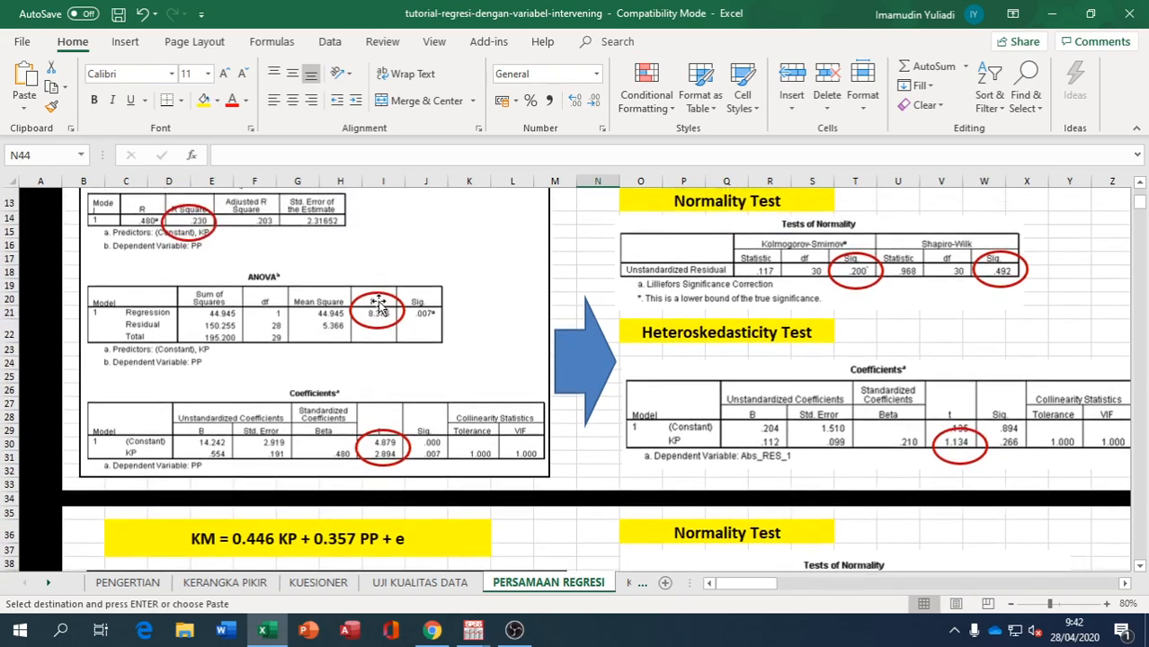
scroll(378, 306, "up", 1)
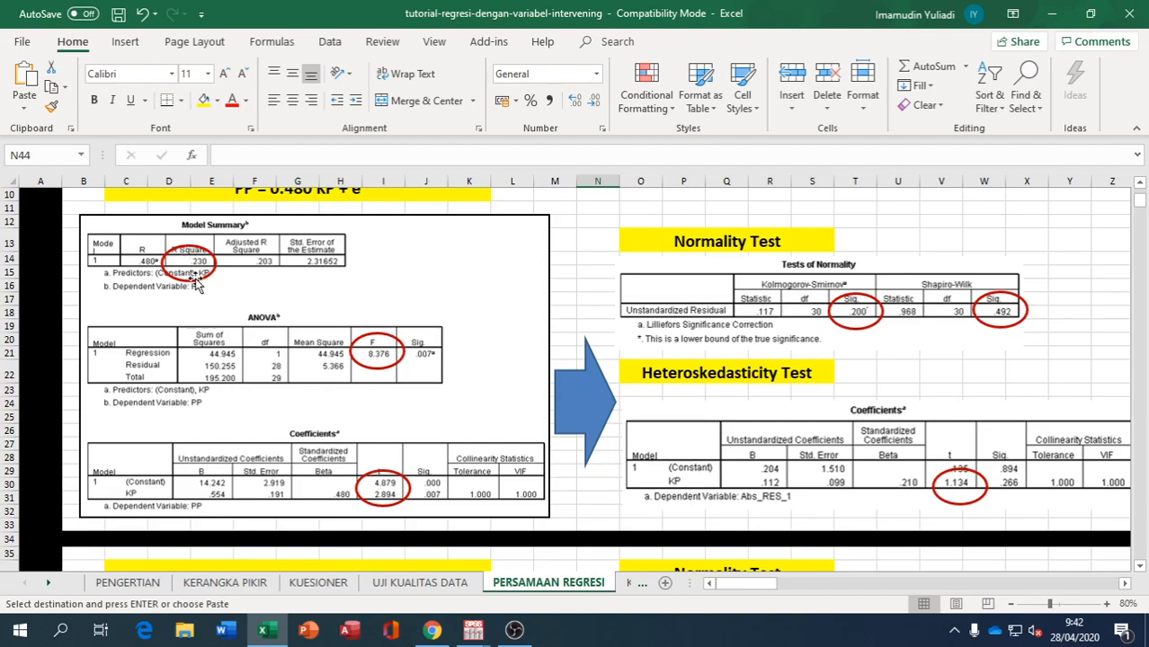
scroll(196, 281, "up", 3)
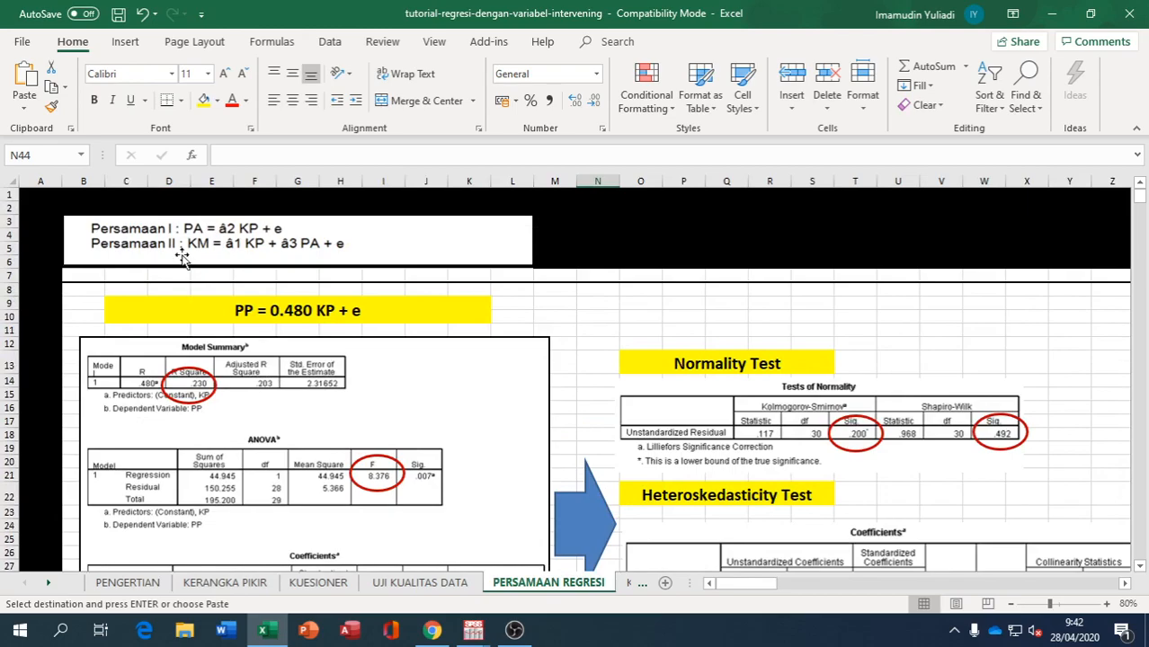
scroll(203, 369, "down", 6)
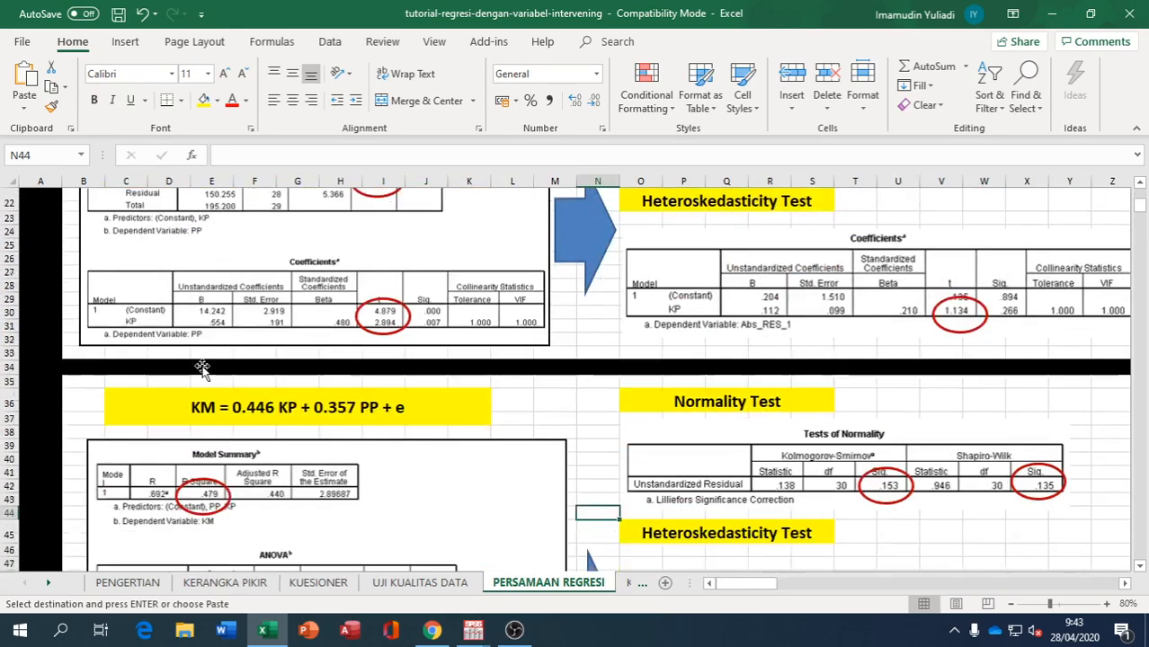
scroll(284, 423, "down", 3)
scroll(284, 422, "down", 5)
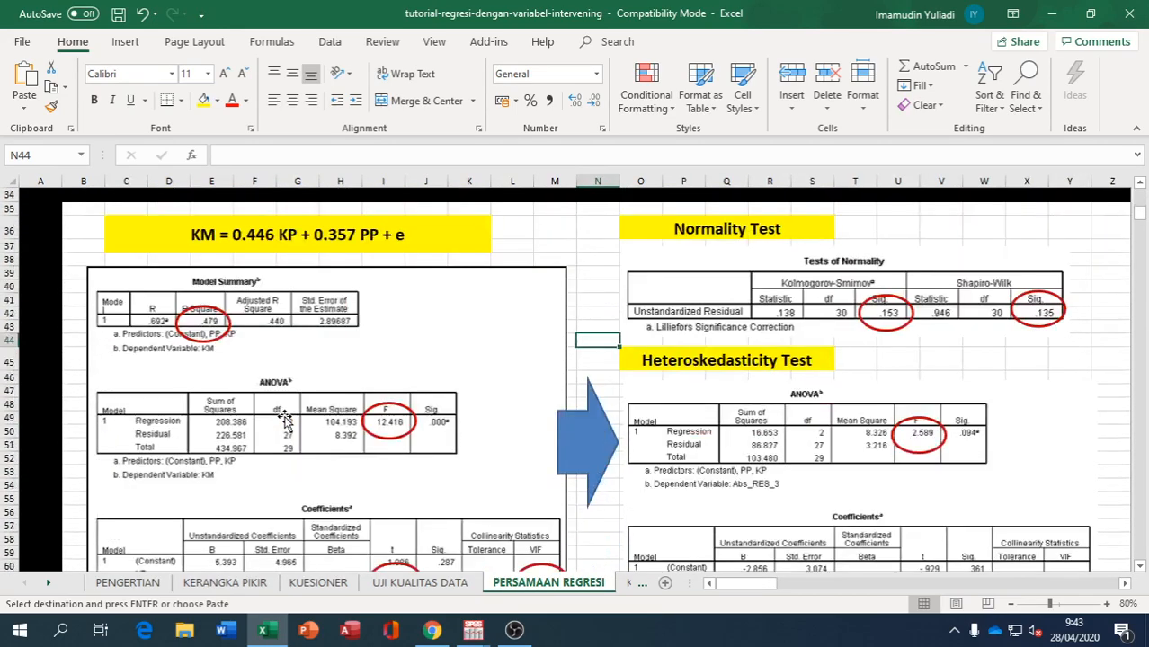